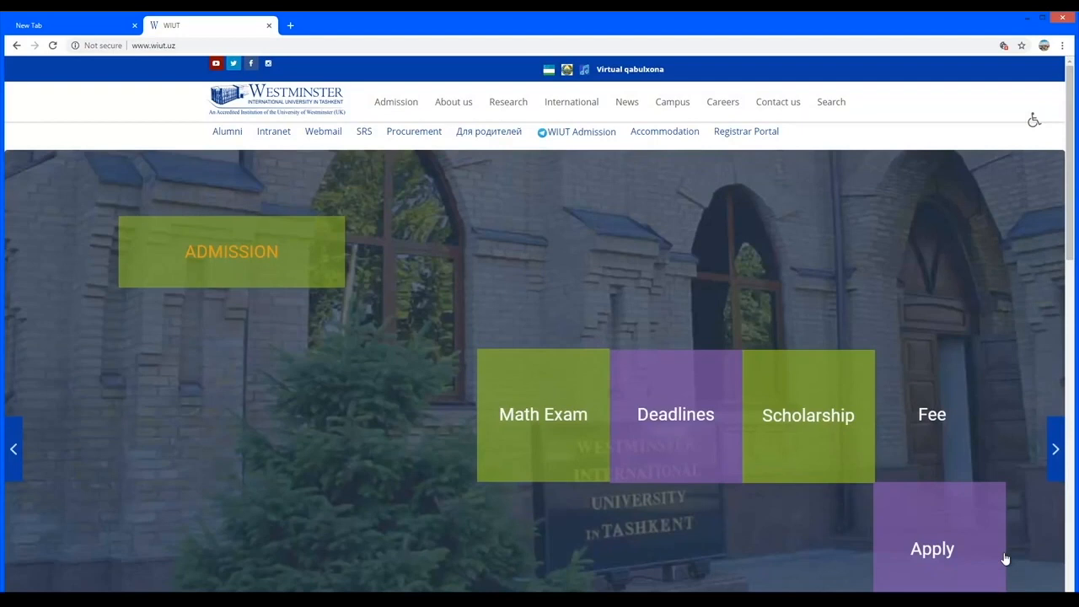
Go from the WIUT homepage's Apply tile to the Admission System log-in page.
{"action": "left_click", "coordinate": [1005, 559]}
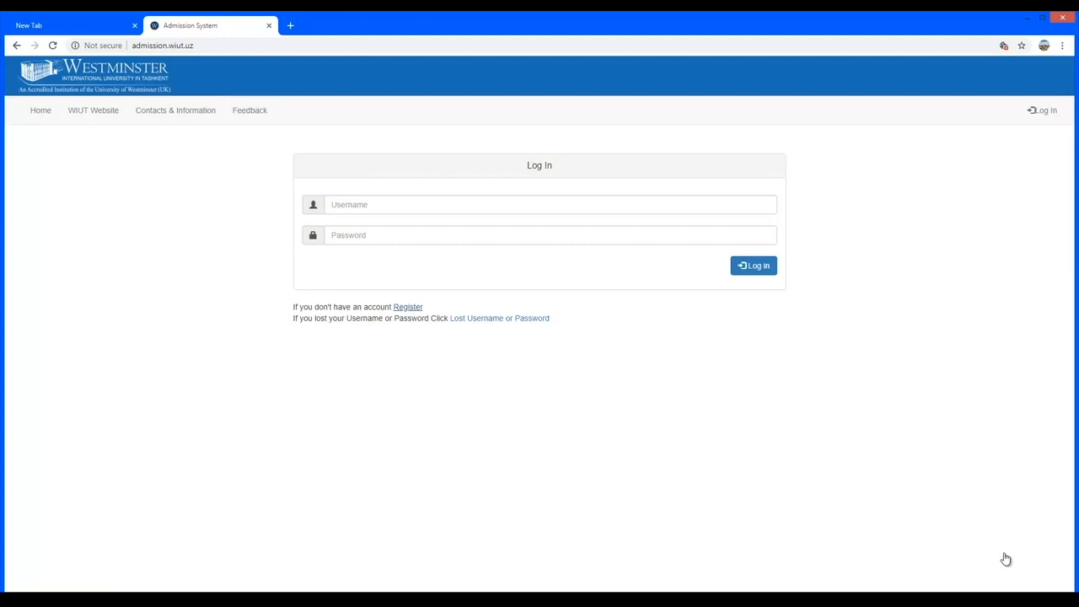
Start a new registration and enter the applicant's first, last and father's names, gender Female.
{"action": "left_click", "coordinate": [1004, 559]}
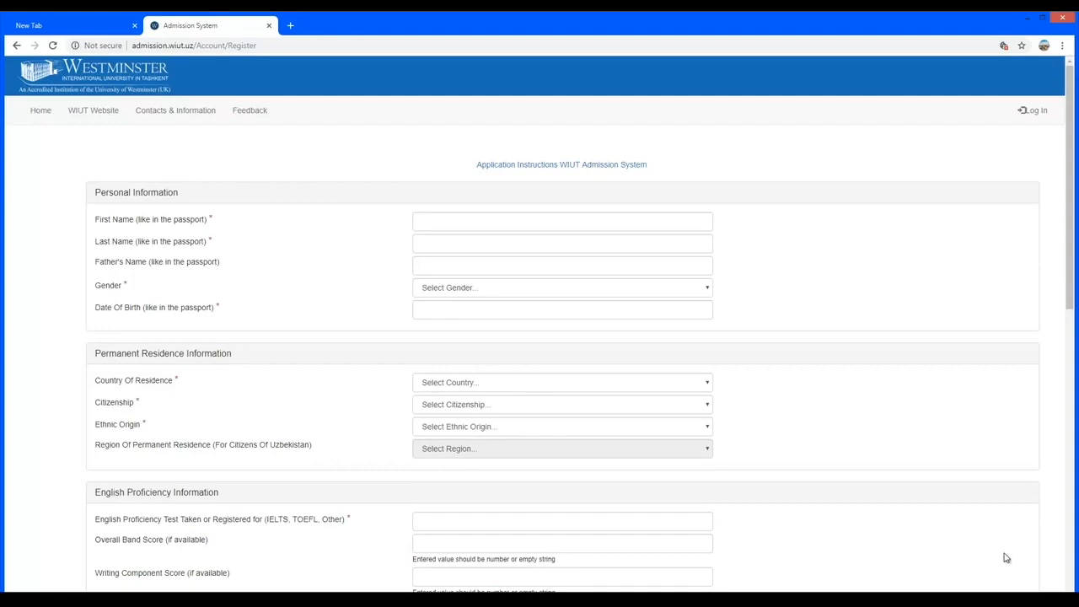
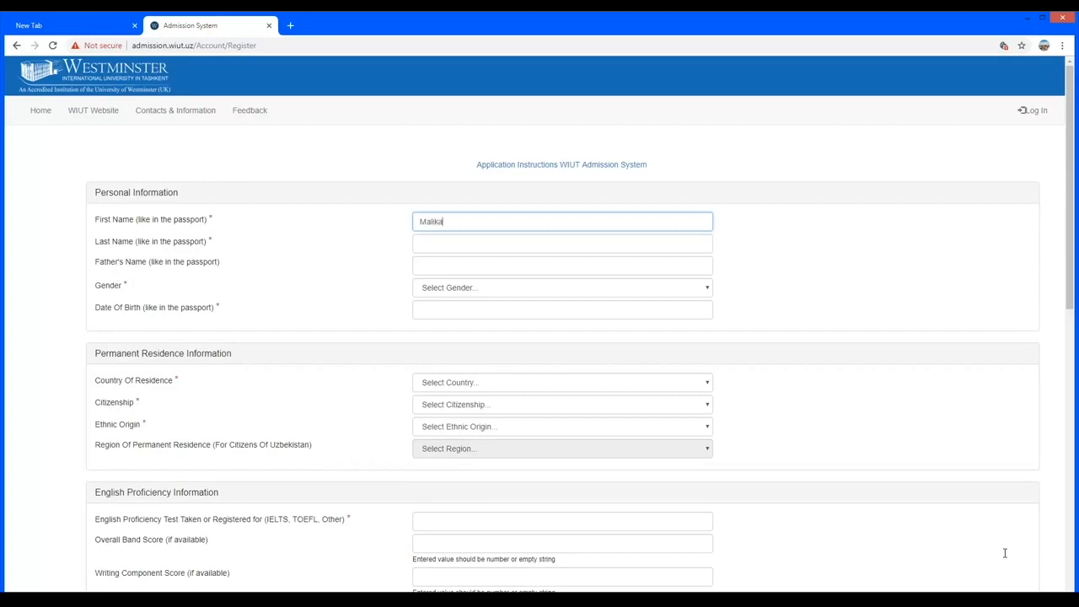
{"action": "key", "text": "Tab"}
{"action": "key", "text": "Tab"}
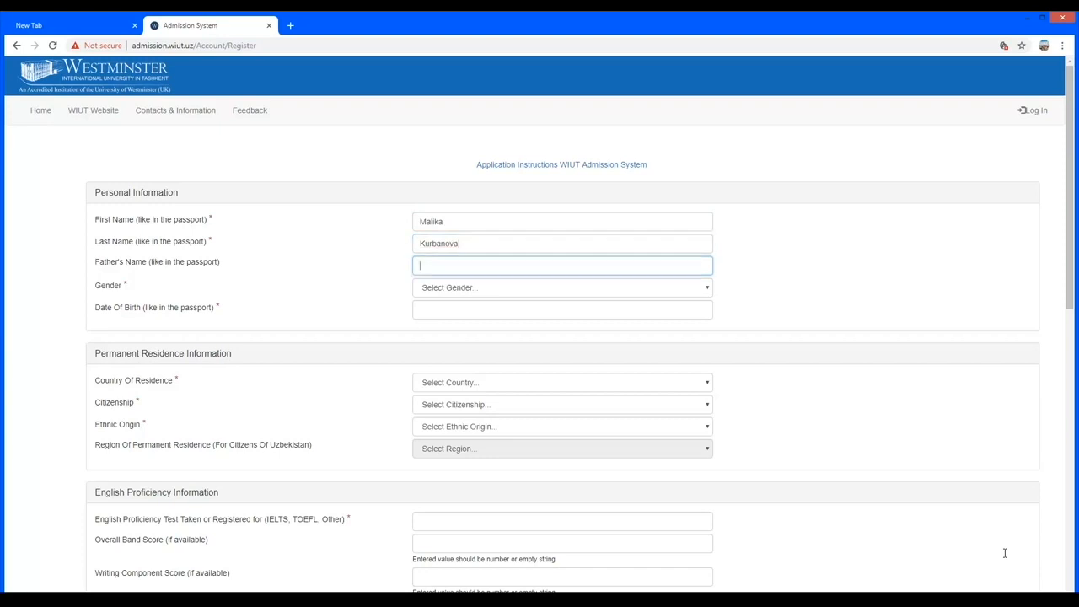
{"action": "key", "text": "Tab"}
{"action": "key", "text": "alt+Down"}
{"action": "key", "text": "Down"}
{"action": "key", "text": "Down"}
{"action": "key", "text": "Return"}
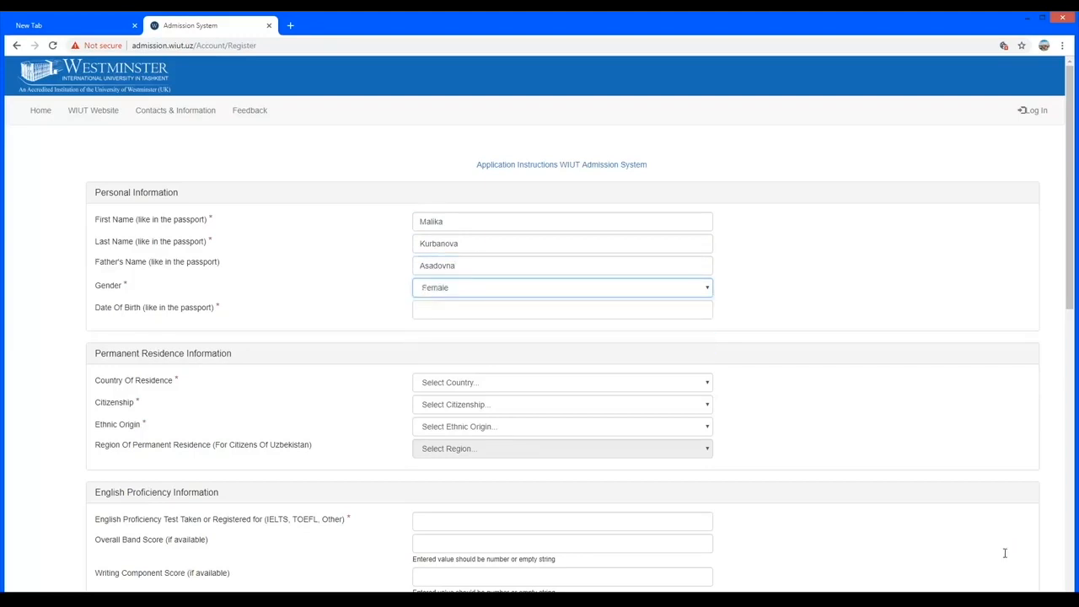
Set the date of birth to 7 March 1993.
{"action": "key", "text": "Tab"}
{"action": "left_click", "coordinate": [511, 331]}
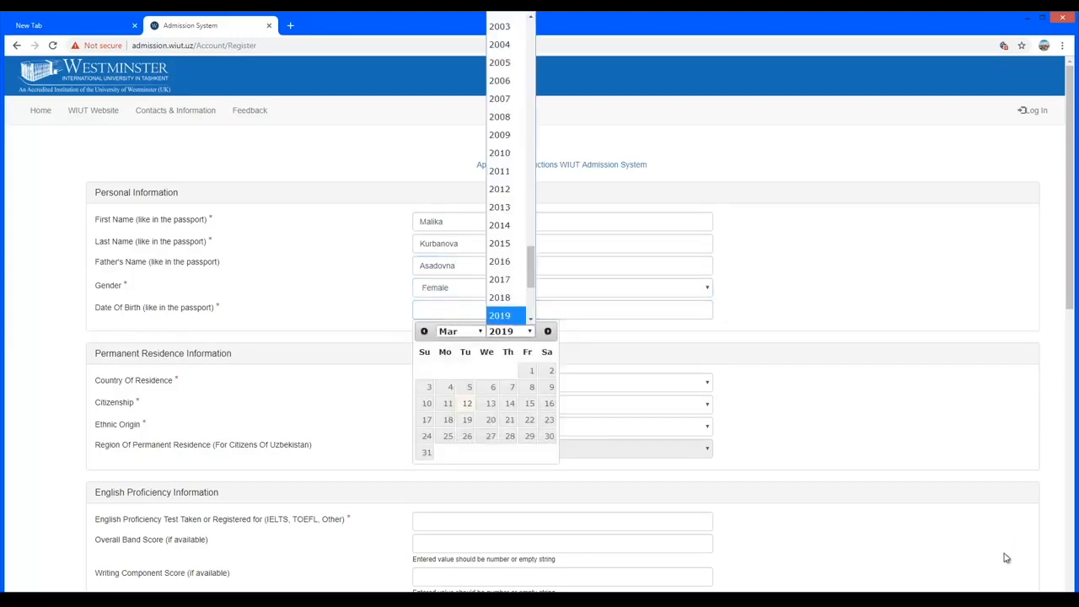
{"action": "left_click_drag", "start_coordinate": [530, 267], "coordinate": [531, 231]}
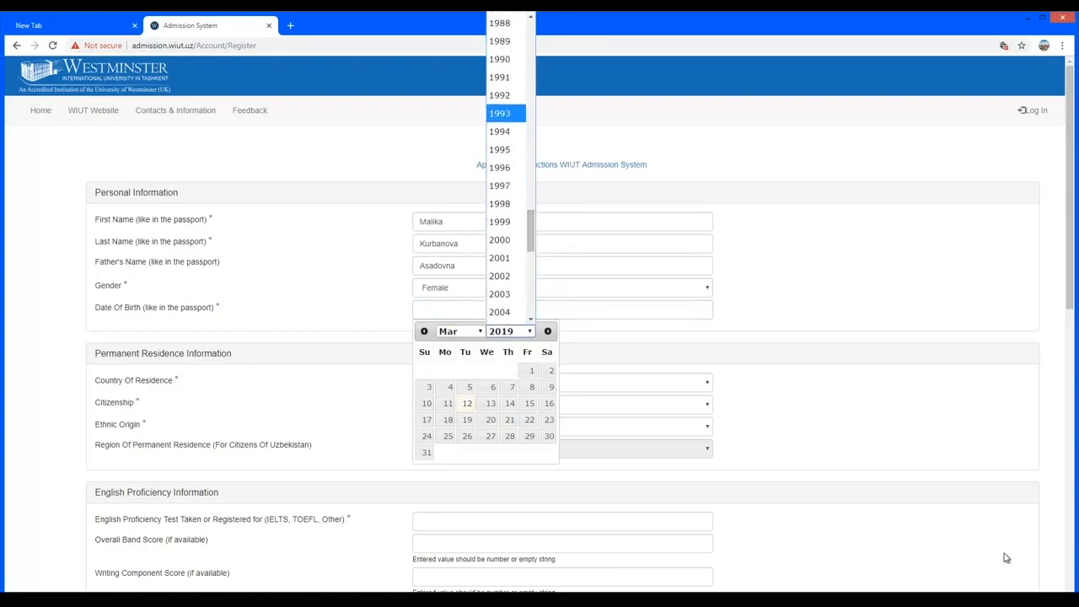
{"action": "left_click", "coordinate": [499, 113]}
{"action": "left_click", "coordinate": [428, 387]}
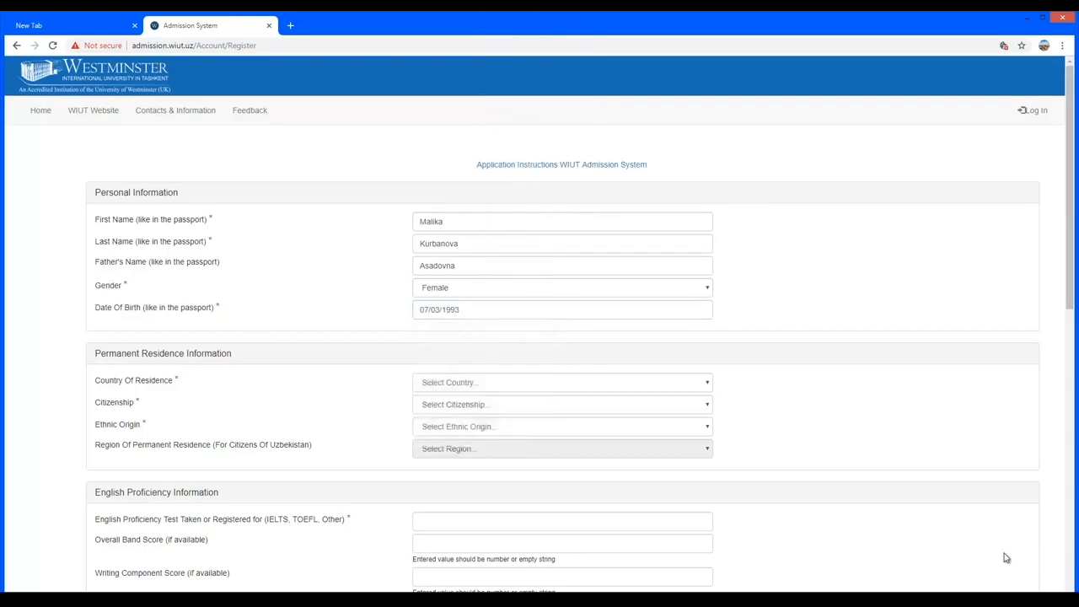
Set both Country Of Residence and Citizenship to Uzbekistan.
{"action": "scroll", "coordinate": [1005, 557], "scroll_direction": "down", "scroll_amount": 2}
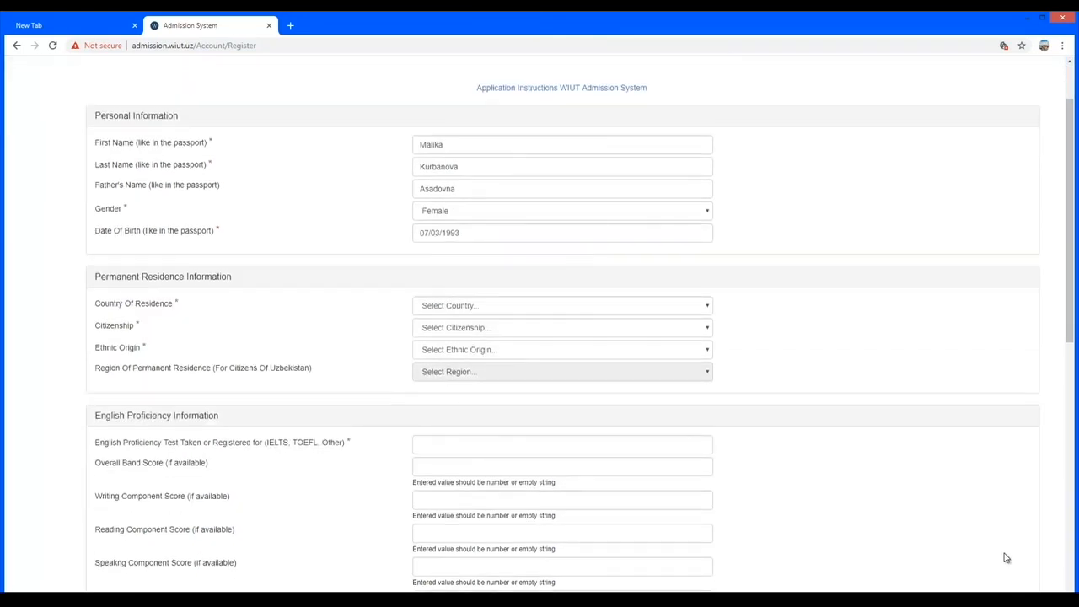
{"action": "left_click", "coordinate": [562, 213]}
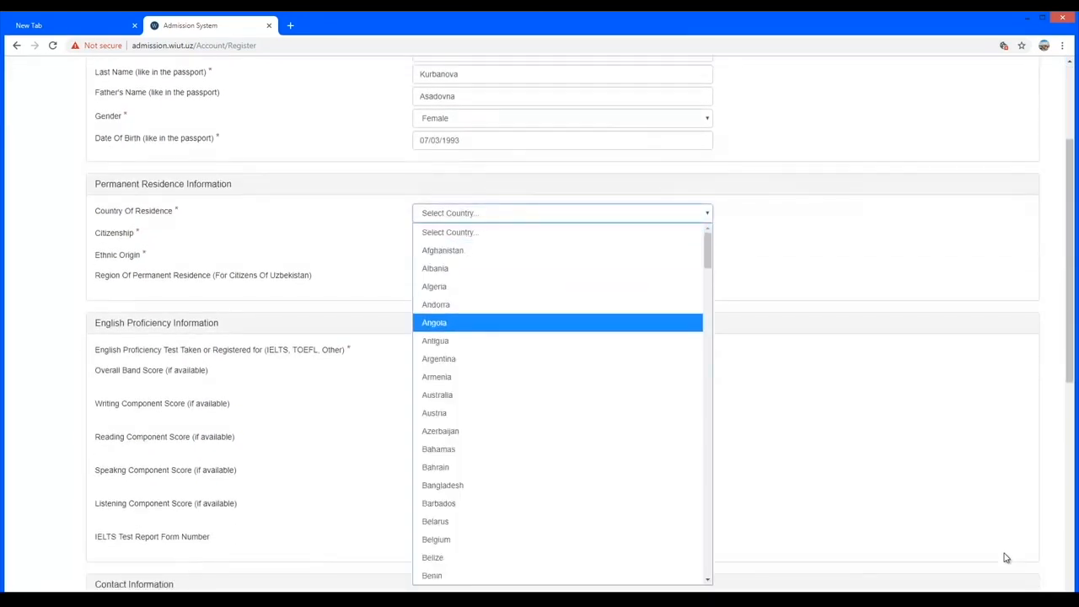
{"action": "scroll", "coordinate": [632, 285], "scroll_direction": "down", "scroll_amount": 5}
{"action": "left_click_drag", "start_coordinate": [708, 292], "coordinate": [708, 347]}
{"action": "type", "text": "uz"}
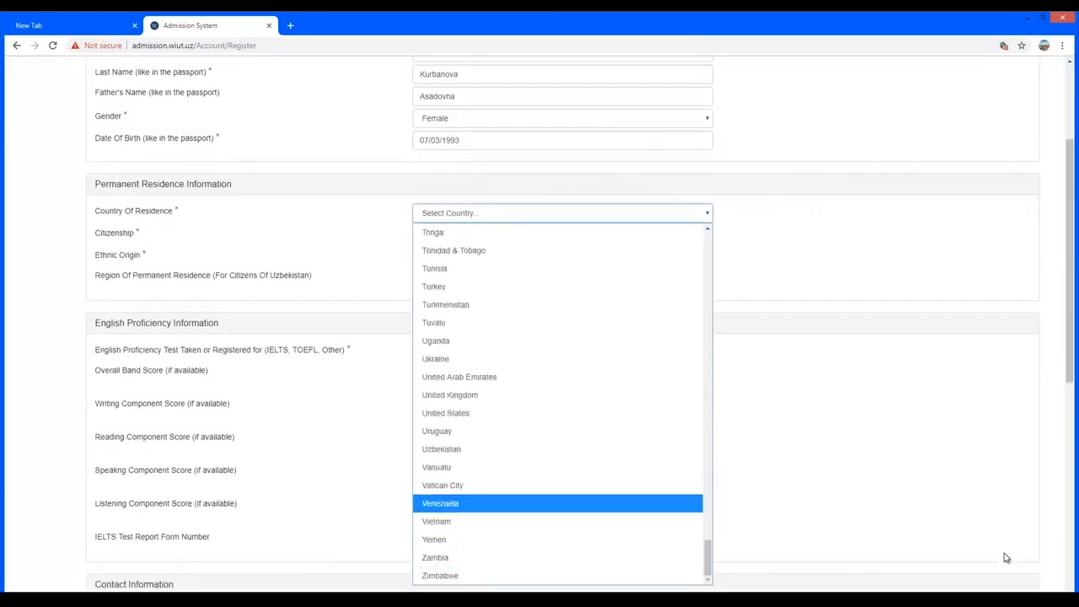
{"action": "key", "text": "Return"}
{"action": "left_click", "coordinate": [562, 236]}
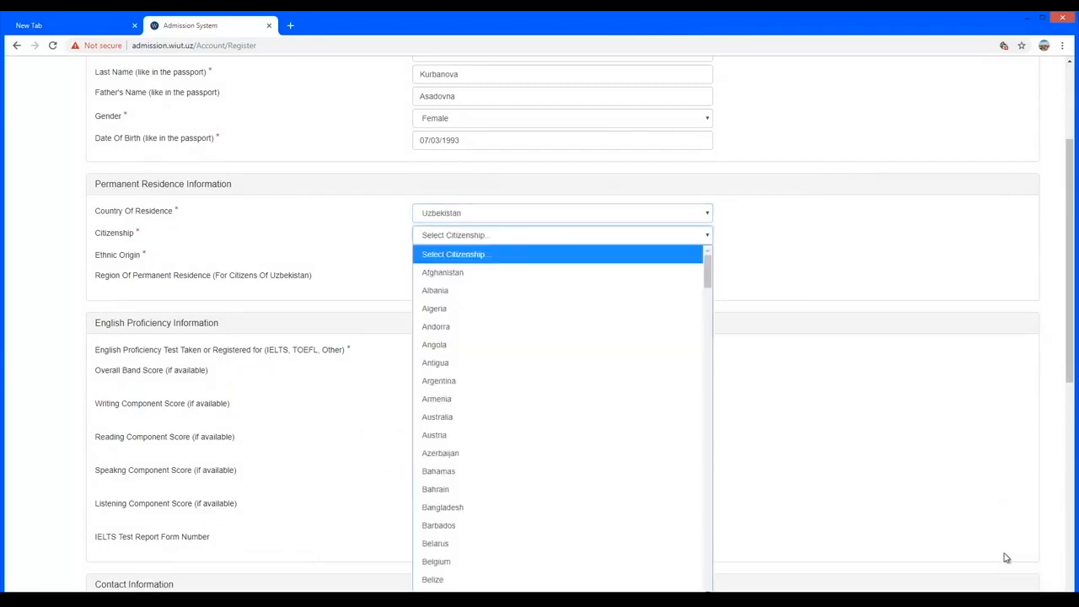
{"action": "left_click_drag", "start_coordinate": [708, 271], "coordinate": [709, 571]}
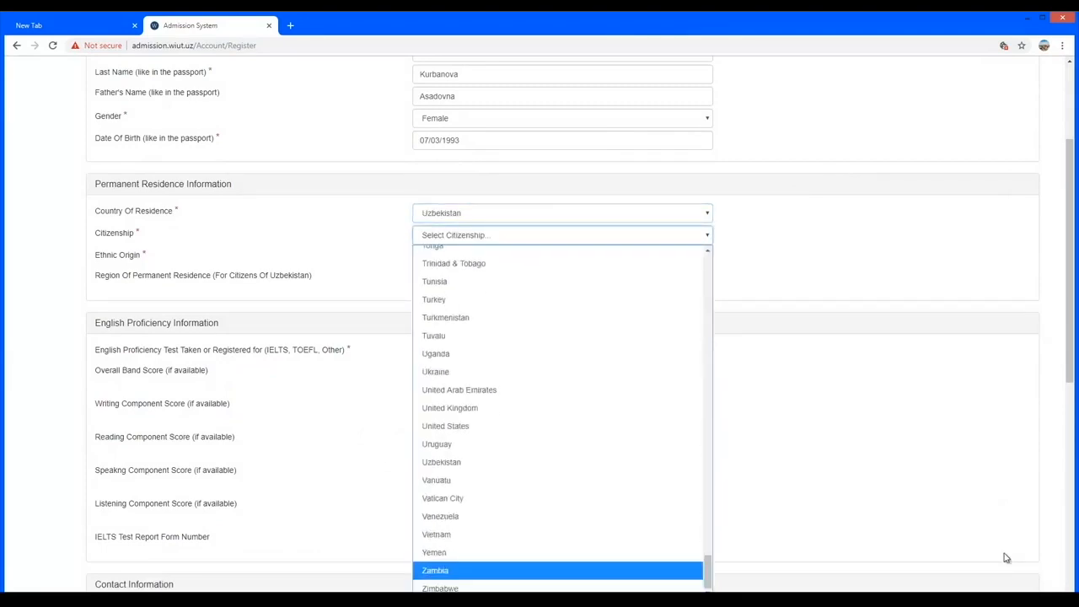
{"action": "left_click", "coordinate": [440, 462]}
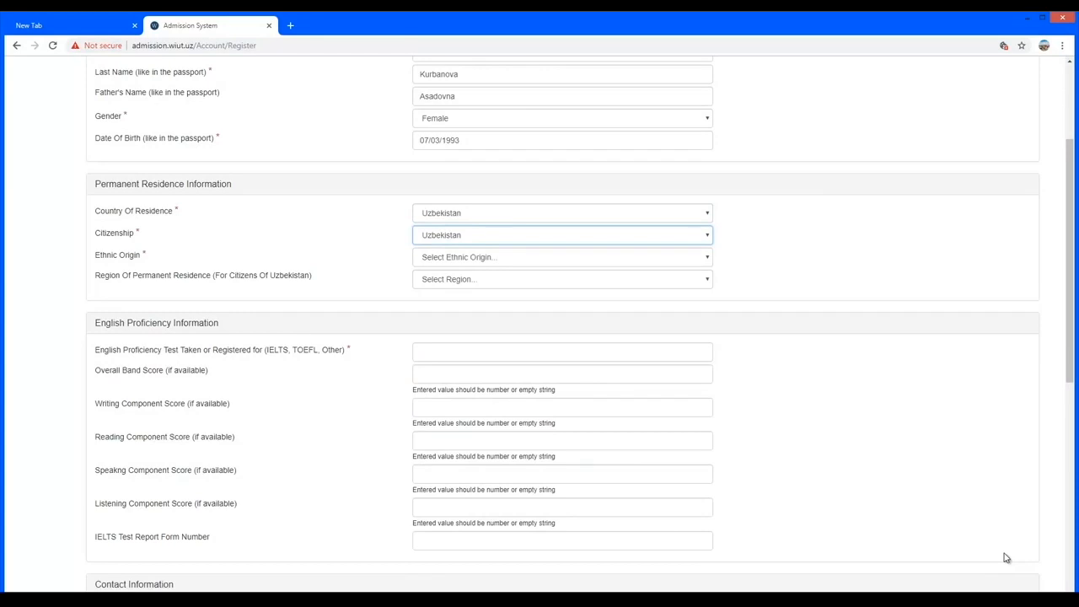
Choose Uzbek as ethnic origin and Tashkent City as the region.
{"action": "left_click", "coordinate": [562, 258]}
{"action": "left_click_drag", "start_coordinate": [709, 379], "coordinate": [708, 574]}
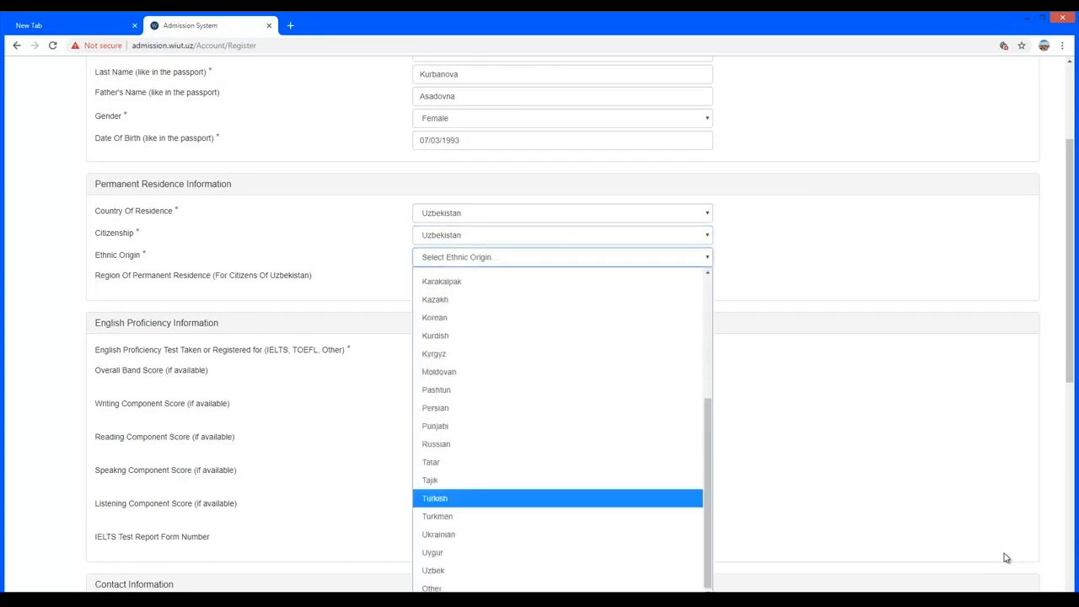
{"action": "left_click", "coordinate": [433, 571]}
{"action": "scroll", "coordinate": [433, 570], "scroll_direction": "down", "scroll_amount": 1}
{"action": "left_click", "coordinate": [562, 223]}
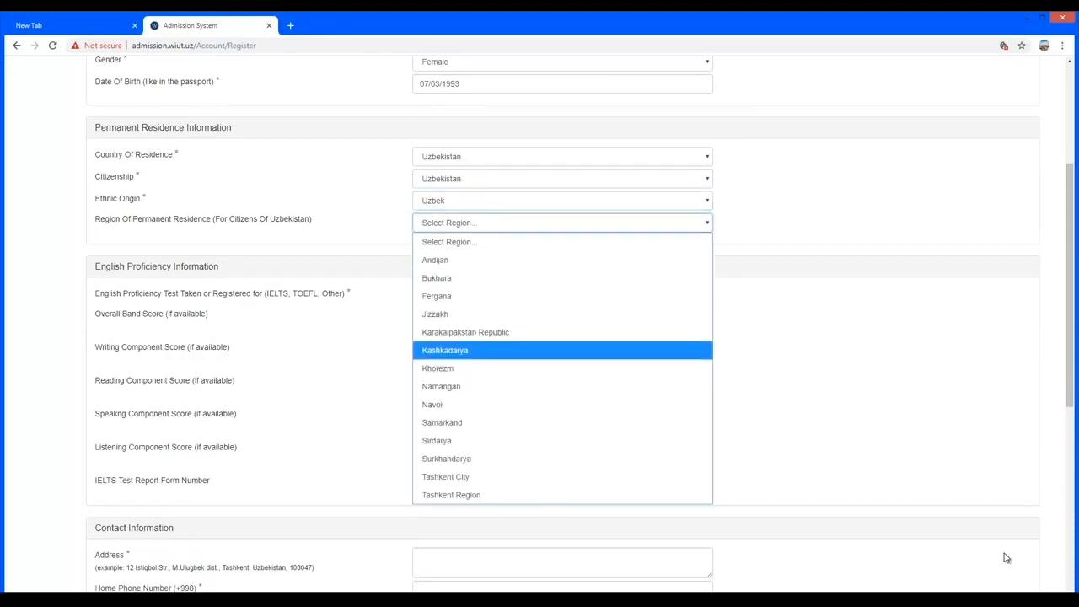
{"action": "left_click", "coordinate": [447, 477]}
{"action": "scroll", "coordinate": [1006, 558], "scroll_direction": "down", "scroll_amount": 3}
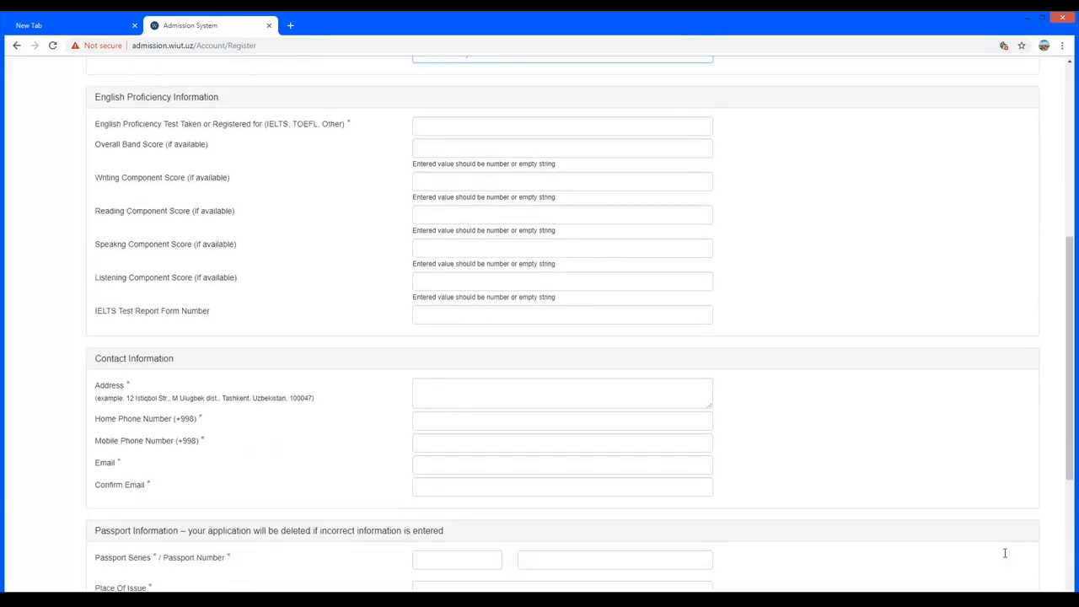
Enter IELTS in the English Proficiency Test field, leaving the score fields blank.
{"action": "left_click_drag", "start_coordinate": [267, 124], "coordinate": [319, 124]}
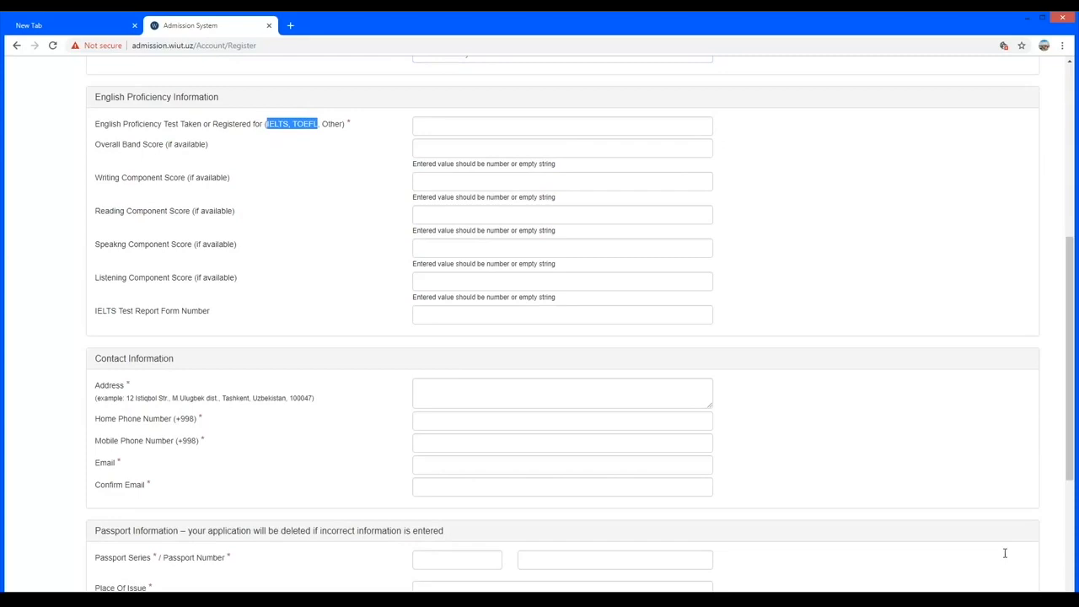
{"action": "key", "text": "Tab"}
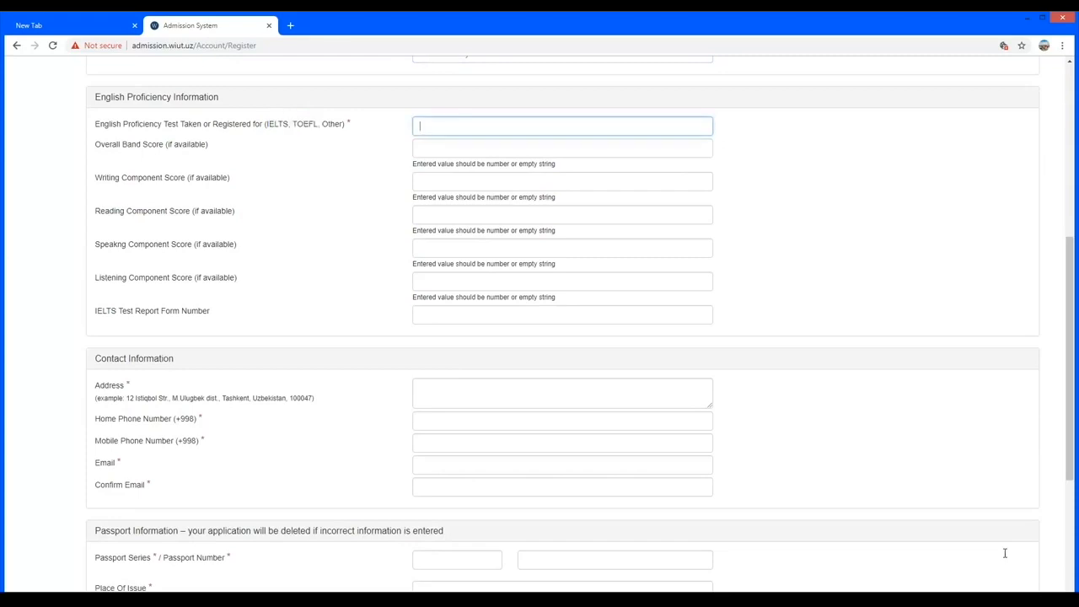
{"action": "key", "text": "Tab"}
{"action": "key", "text": "Tab"}
{"action": "key", "text": "Tab"}
{"action": "key", "text": "Tab"}
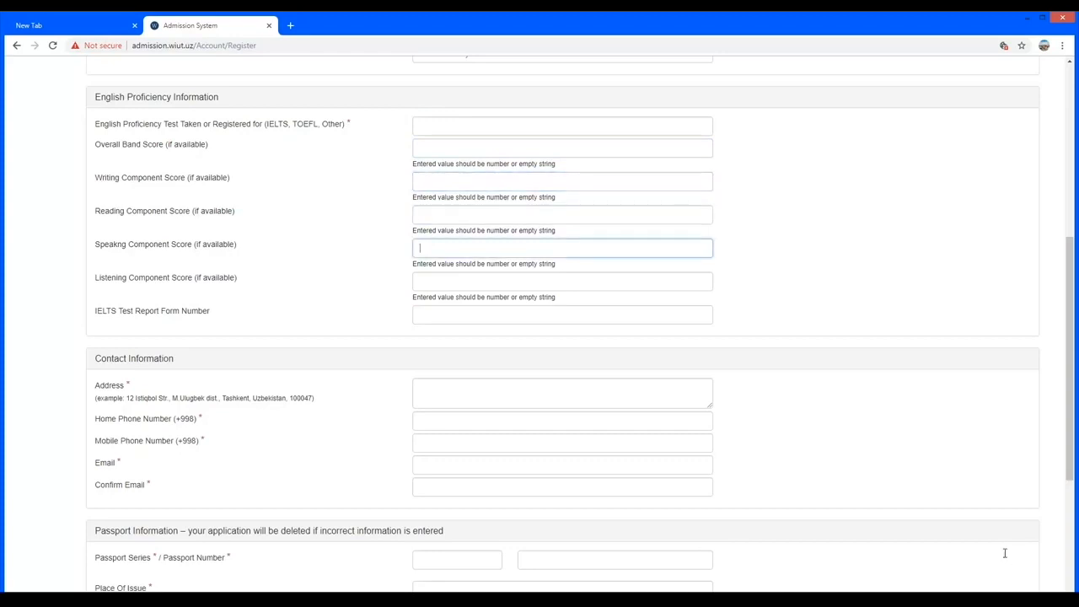
{"action": "key", "text": "Tab"}
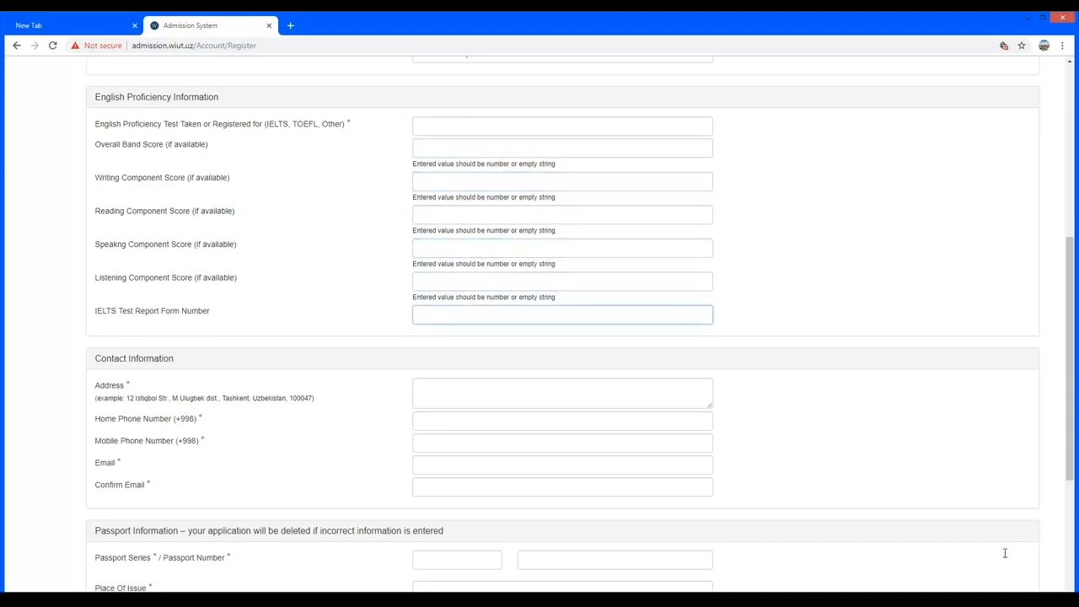
{"action": "key", "text": "Tab"}
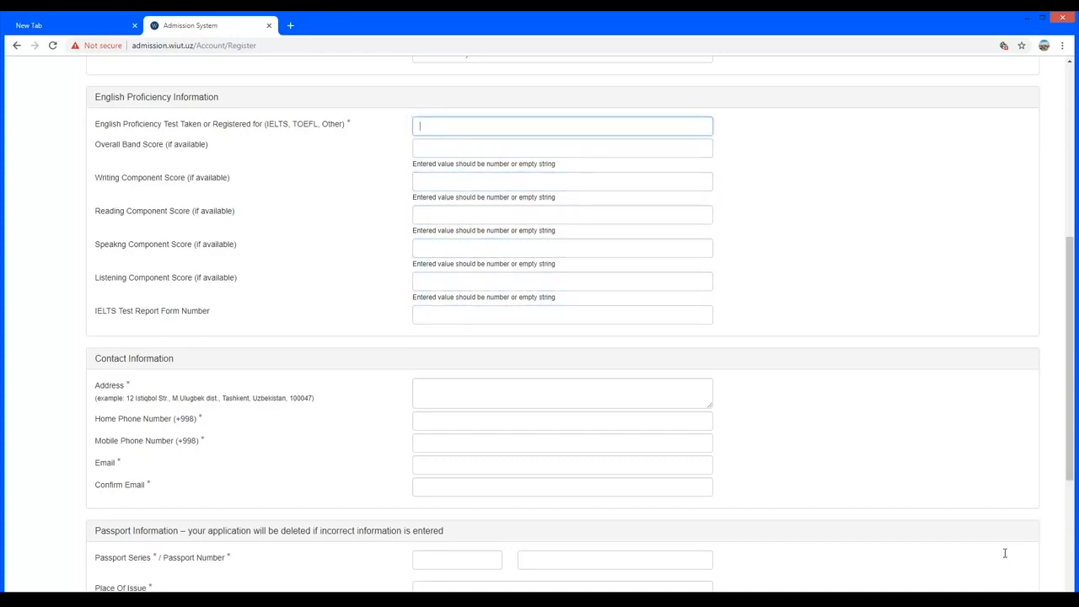
{"action": "type", "text": "IELTS"}
{"action": "key", "text": "Tab"}
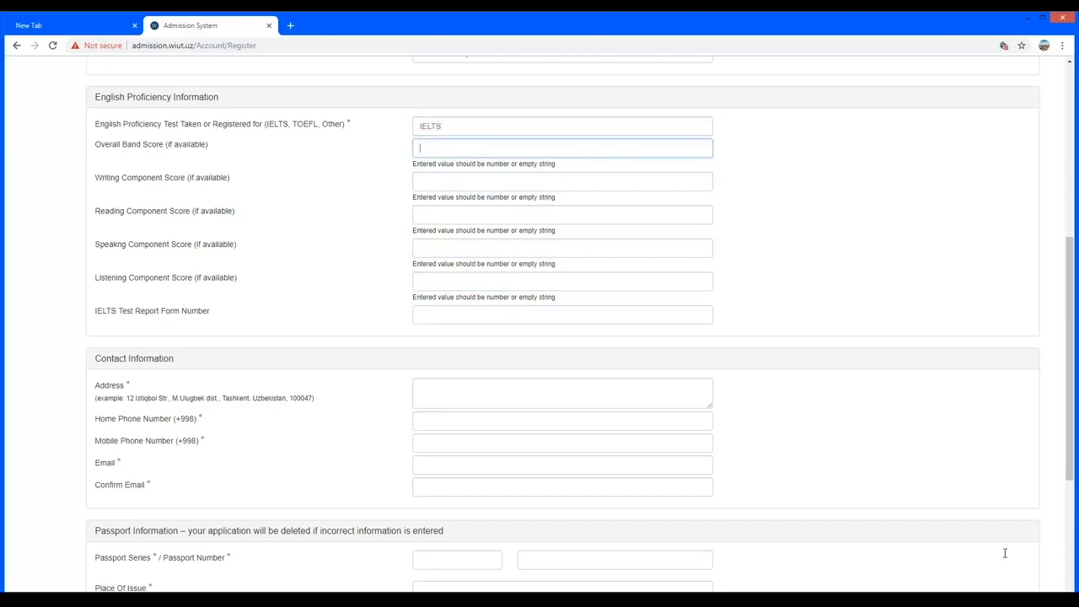
{"action": "key", "text": "shift+Tab"}
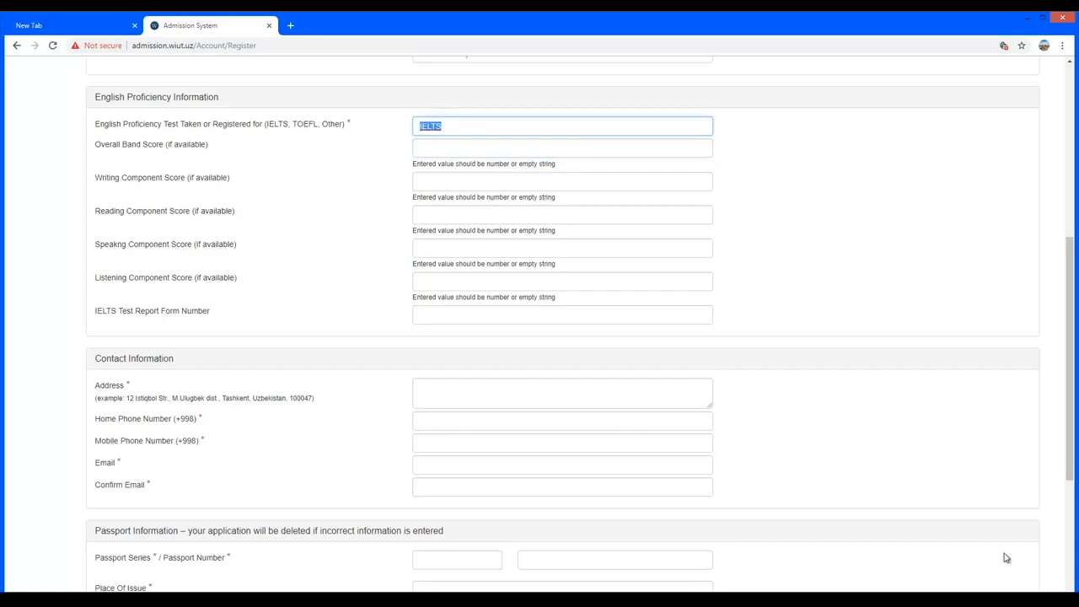
{"action": "key", "text": "Tab"}
{"action": "scroll", "coordinate": [1005, 557], "scroll_direction": "down", "scroll_amount": 2}
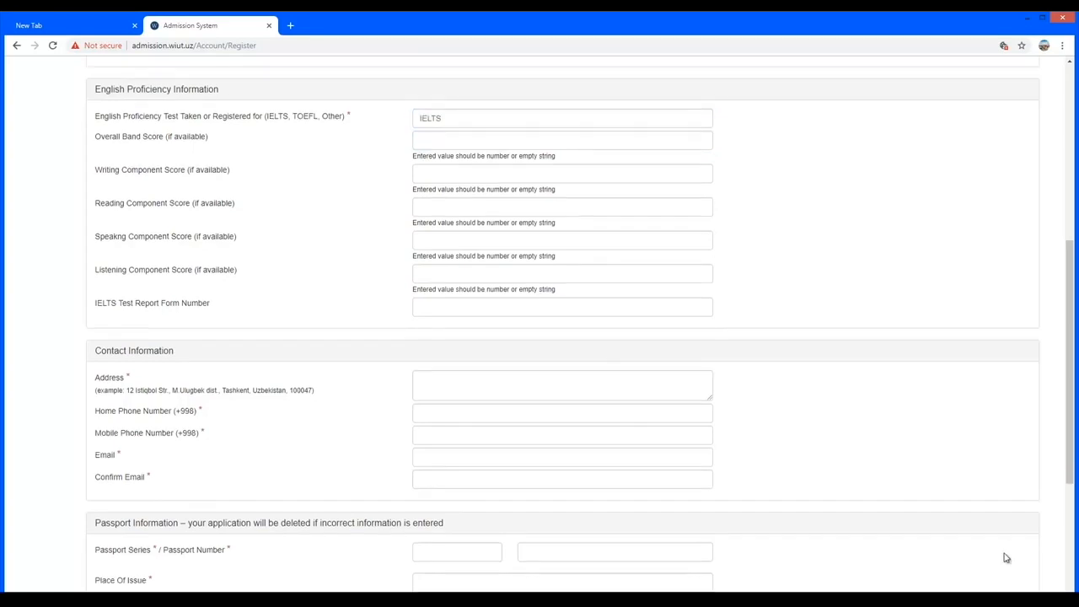
{"action": "scroll", "coordinate": [1005, 557], "scroll_direction": "up", "scroll_amount": 5}
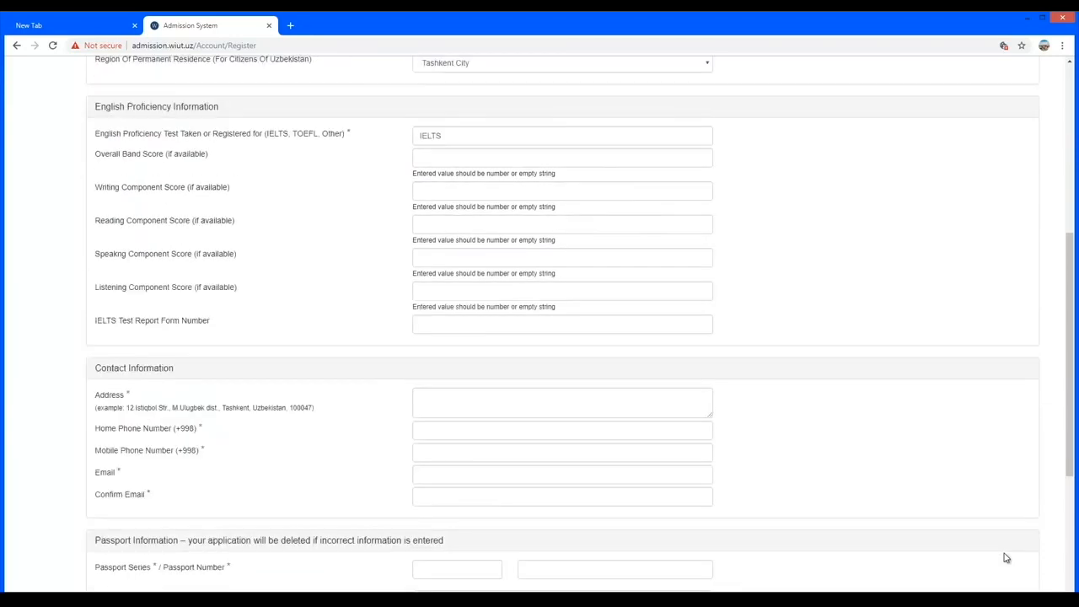
{"action": "left_click_drag", "start_coordinate": [322, 350], "coordinate": [342, 349]}
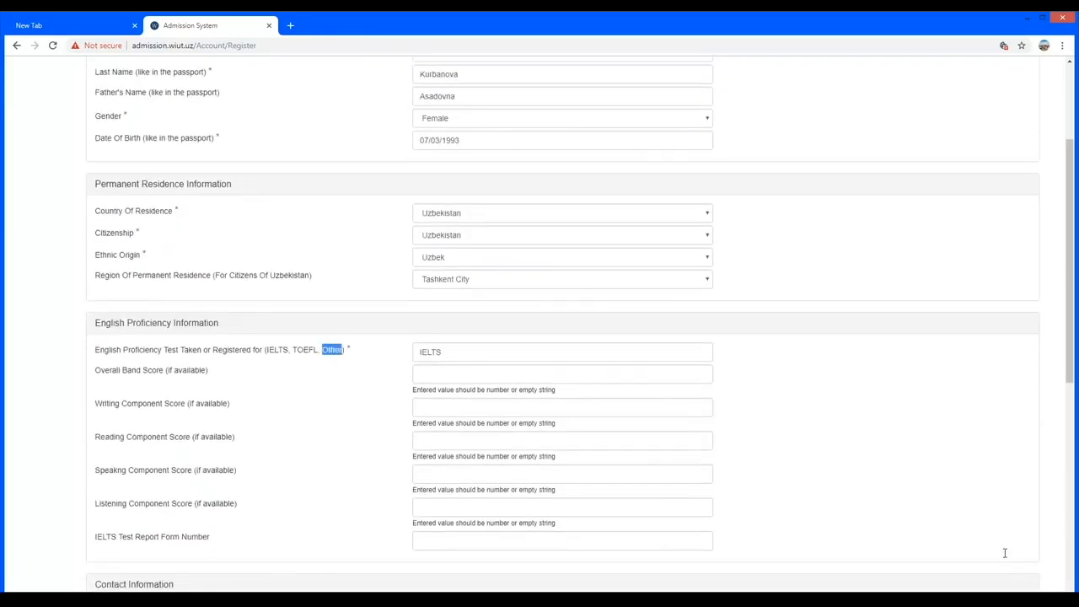
Fill in the applicant's contact address, home phone and mobile phone numbers.
{"action": "left_click", "coordinate": [1005, 557]}
{"action": "scroll", "coordinate": [1004, 558], "scroll_direction": "down", "scroll_amount": 5}
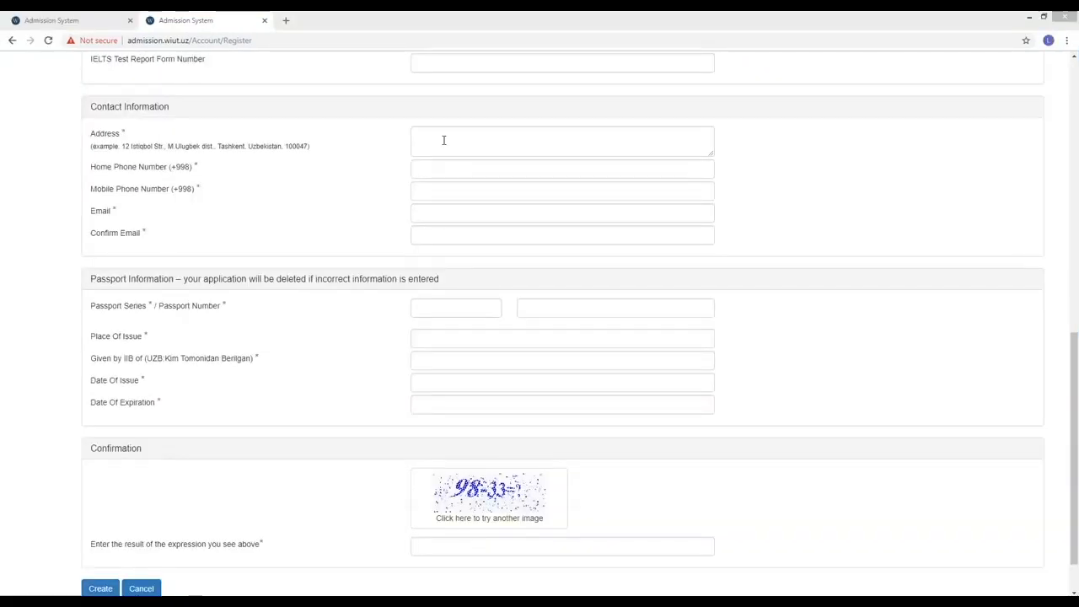
{"action": "left_click", "coordinate": [443, 140]}
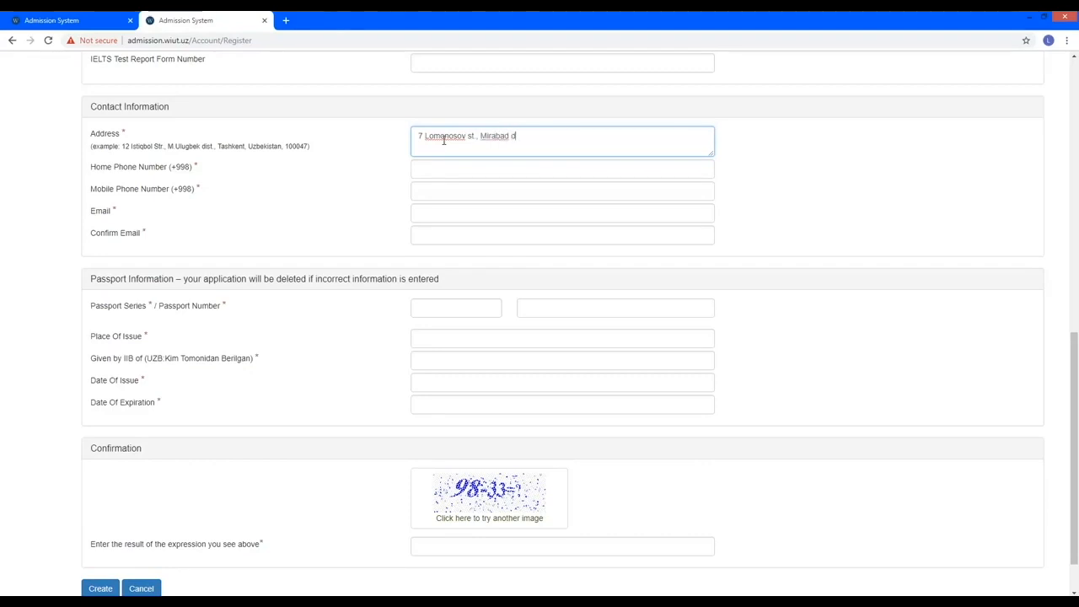
{"action": "left_click", "coordinate": [439, 170]}
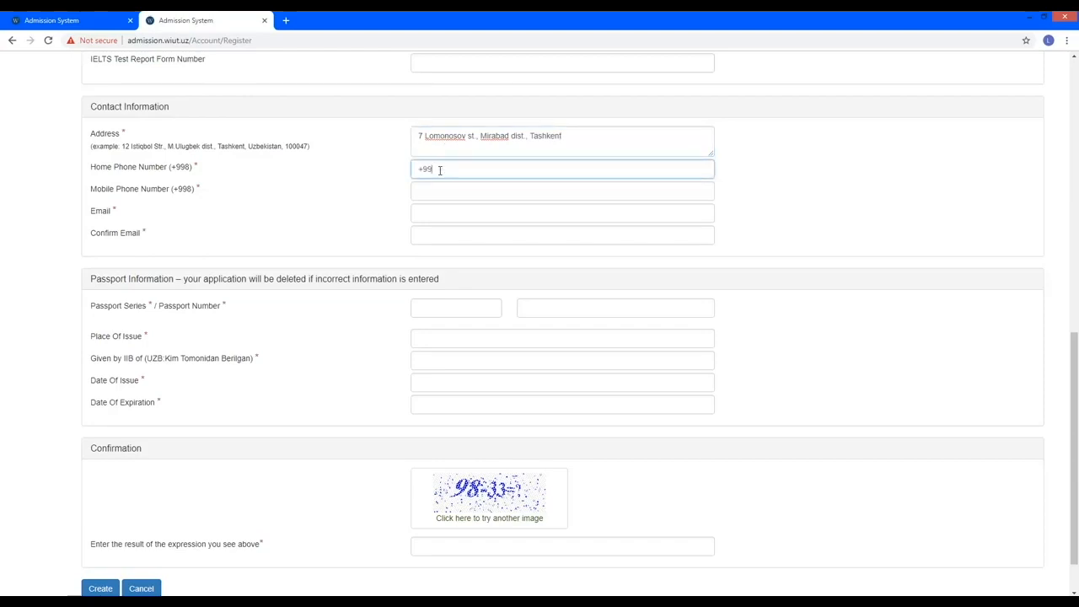
{"action": "left_click", "coordinate": [440, 191]}
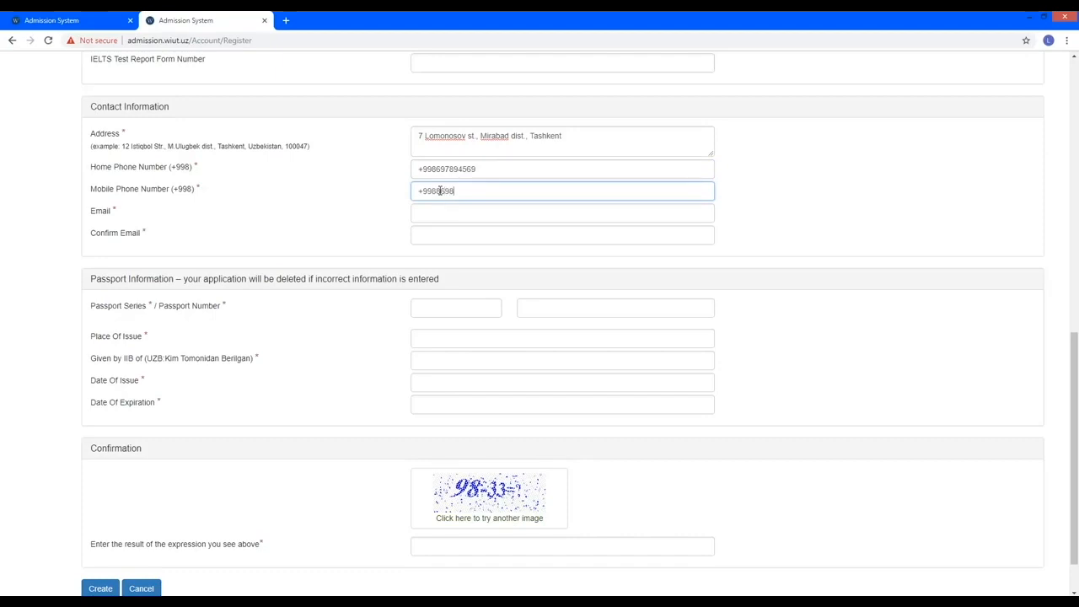
Enter the applicant's e-mail address in the Email and Confirm Email fields.
{"action": "left_click", "coordinate": [443, 212]}
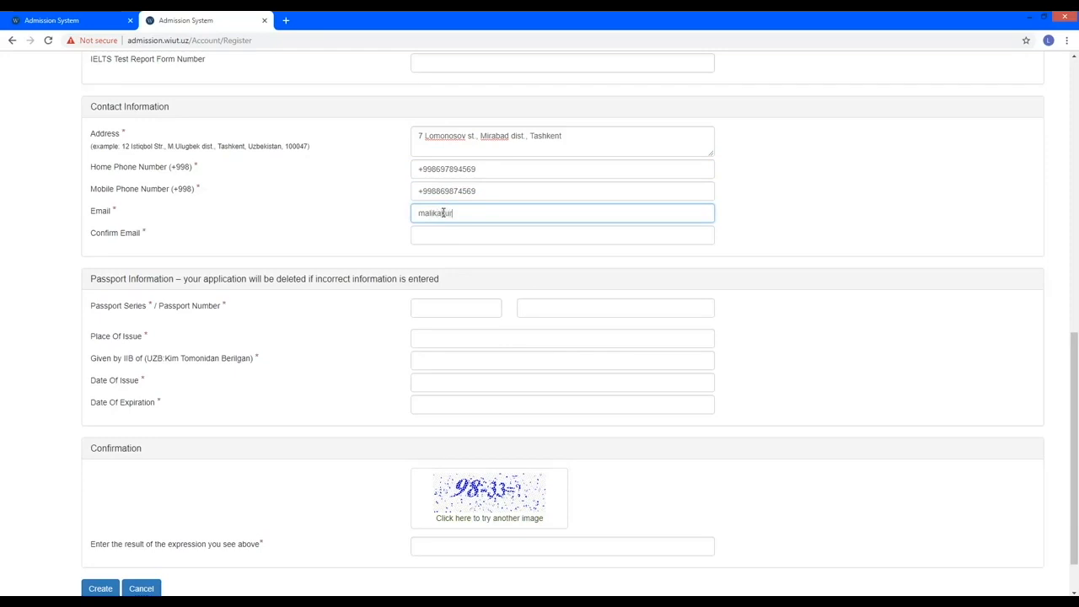
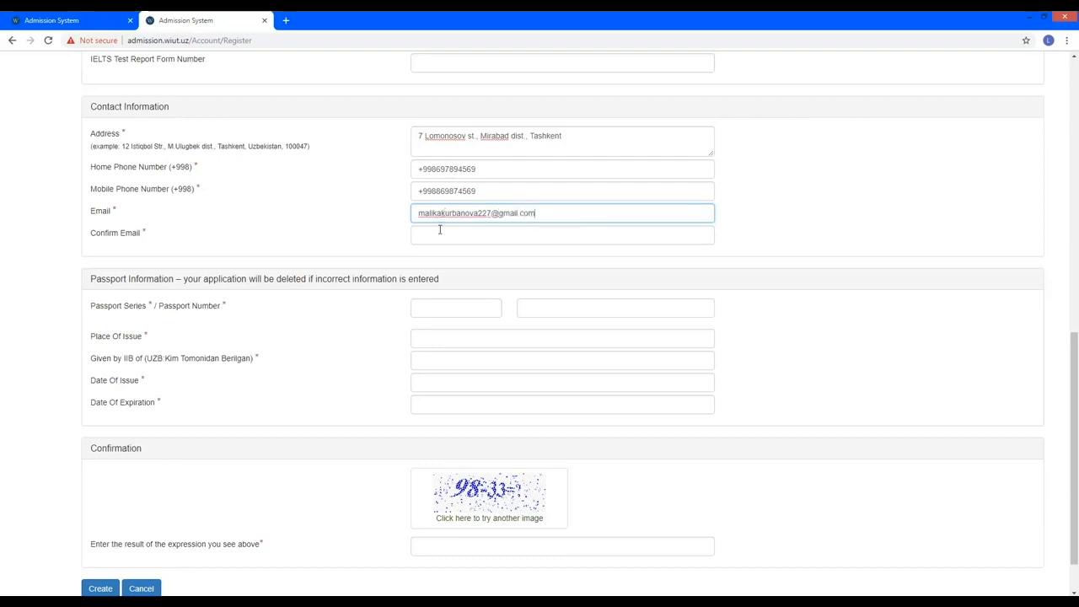
{"action": "left_click", "coordinate": [439, 231]}
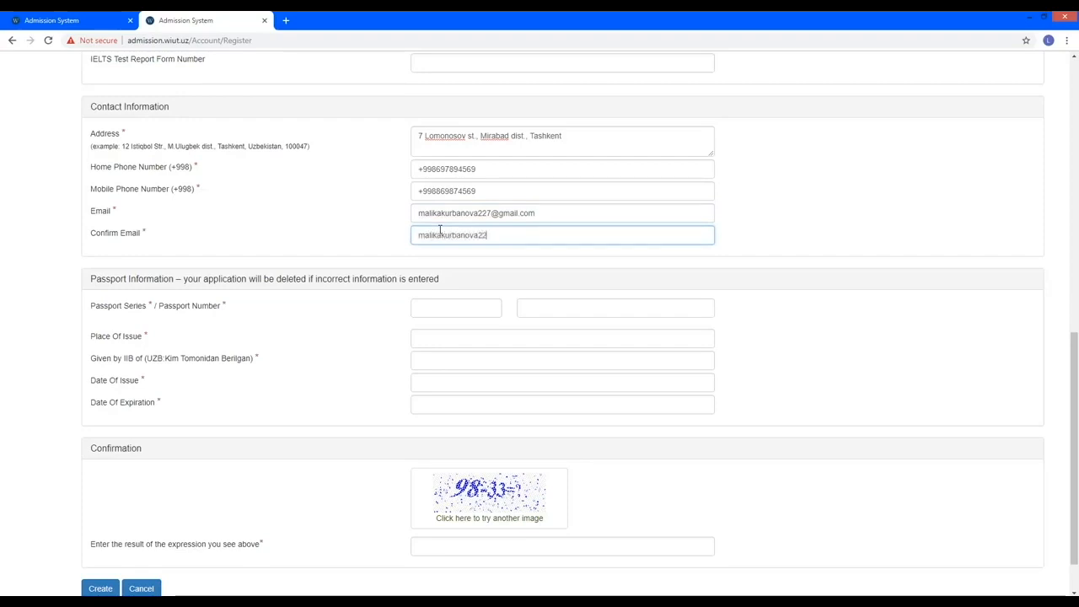
Fill in the applicant's passport series and passport number.
{"action": "left_click", "coordinate": [448, 308]}
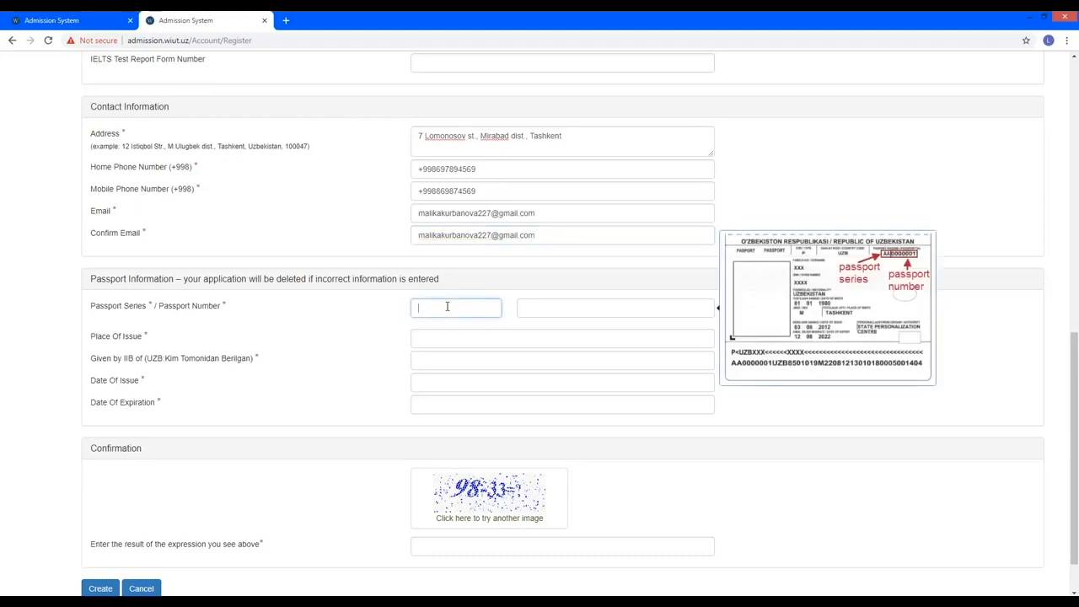
{"action": "scroll", "coordinate": [447, 306], "scroll_direction": "down", "scroll_amount": 1}
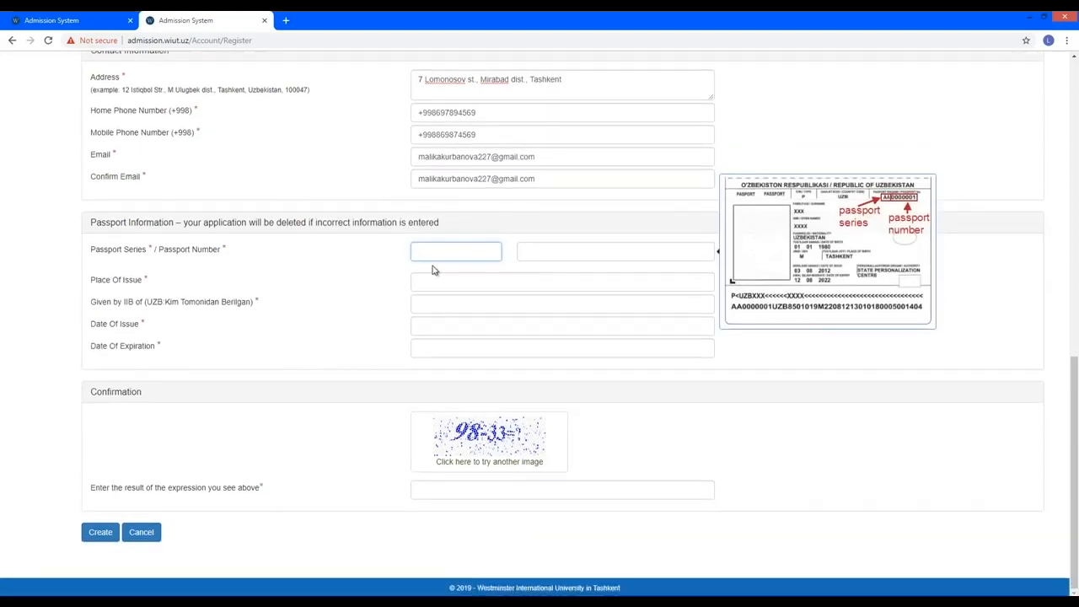
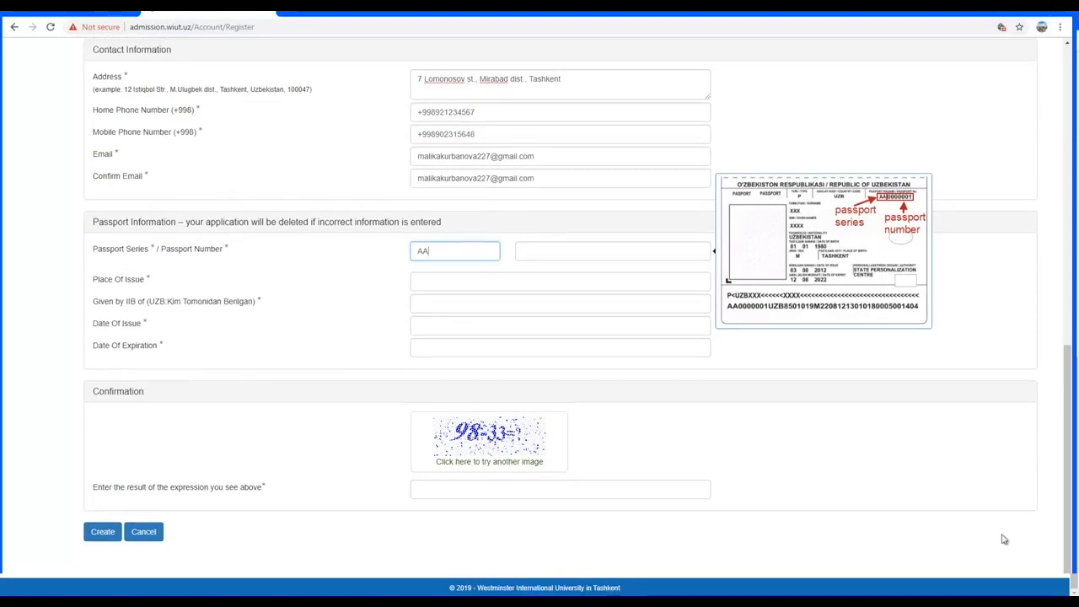
{"action": "key", "text": "Tab"}
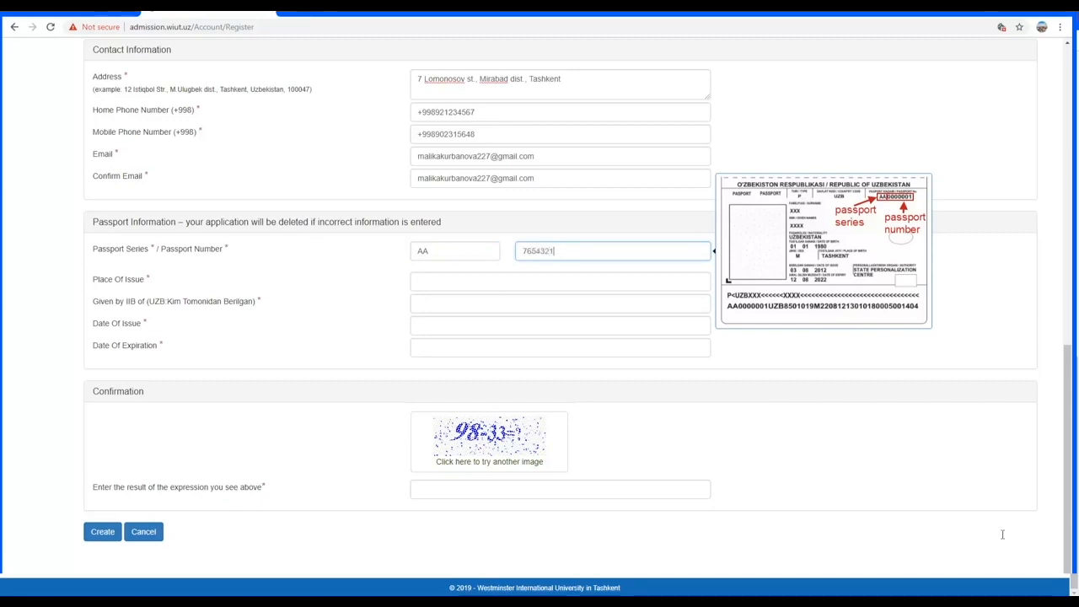
{"action": "key", "text": "Tab"}
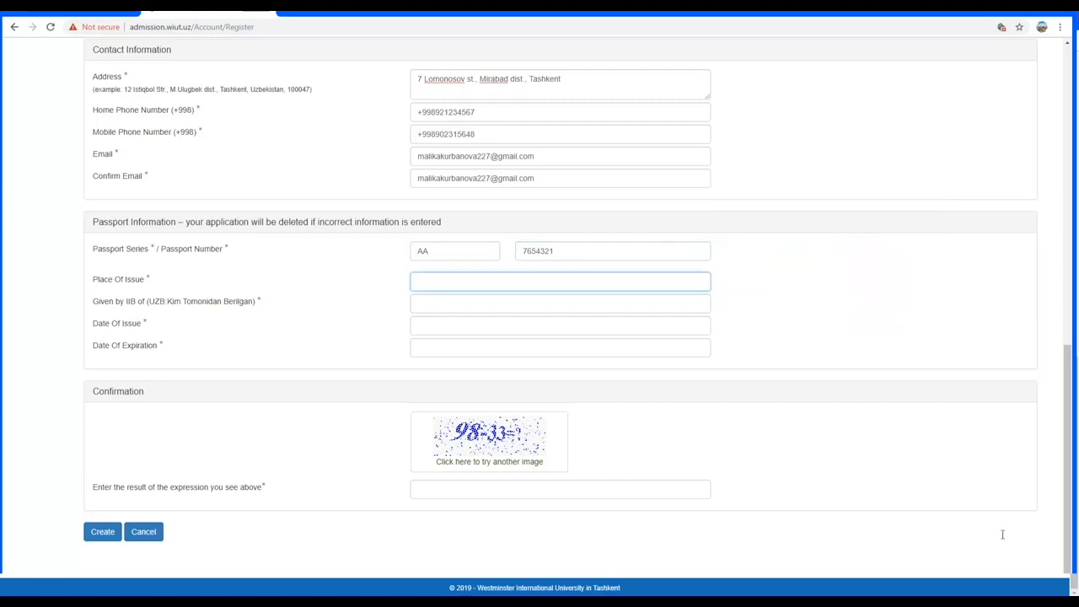
Enter place of issue Tashkent, issuer Mirabad tuman IIB and issue date 04/03/2004.
{"action": "type", "text": "Tash"}
{"action": "type", "text": "kent"}
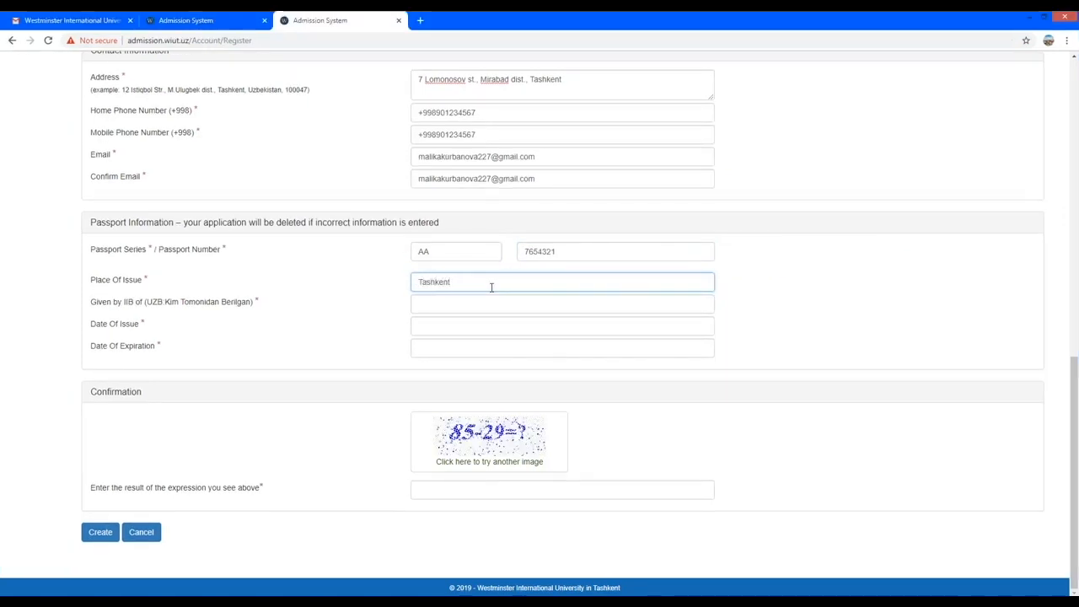
{"action": "left_click", "coordinate": [468, 304]}
{"action": "type", "text": "Mi"}
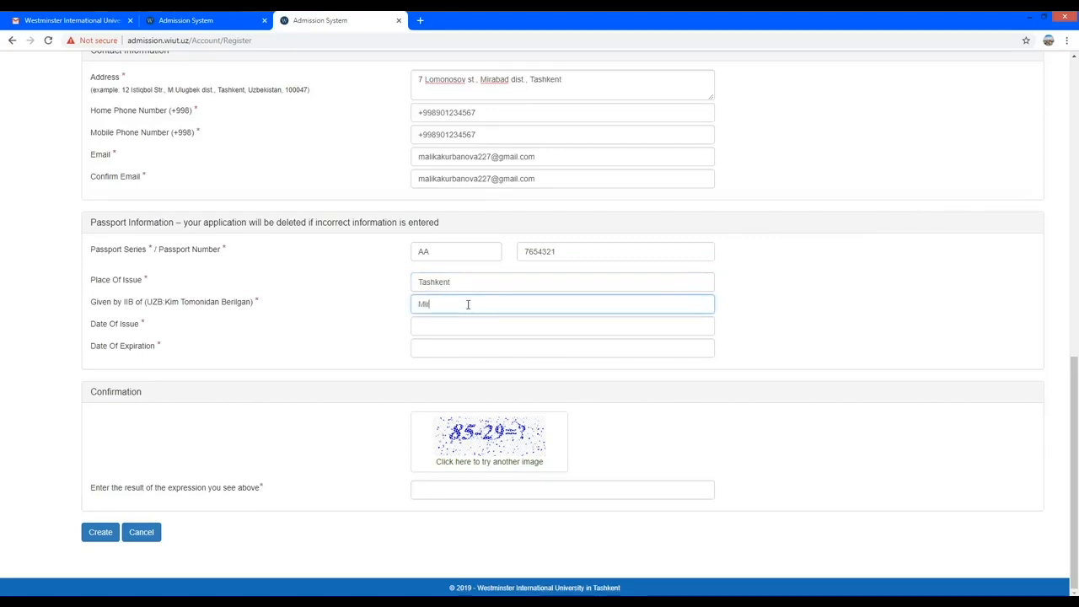
{"action": "type", "text": "rabad"}
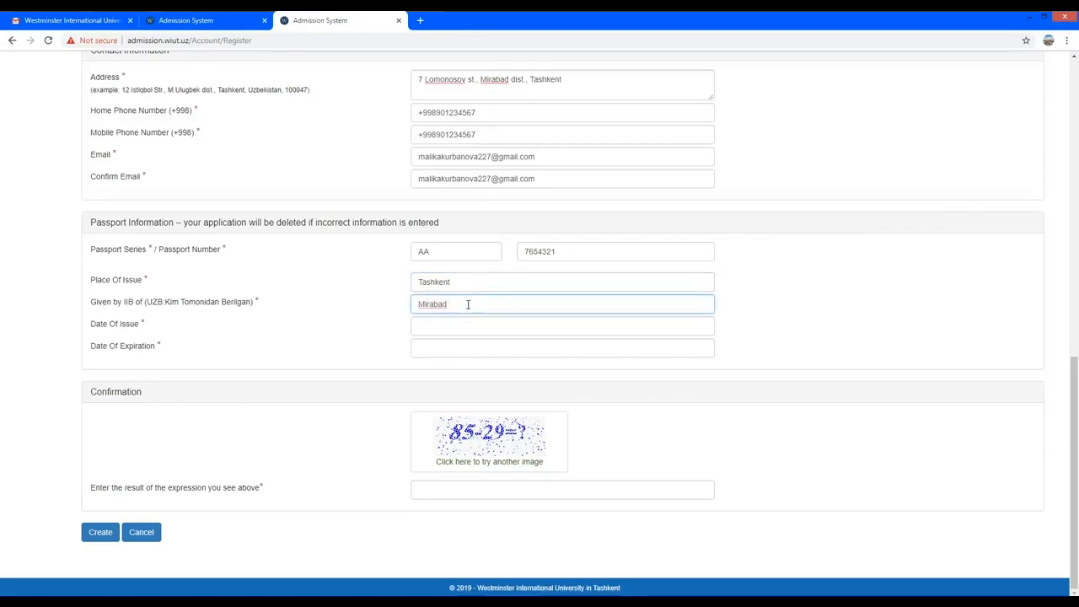
{"action": "type", "text": " tuman IIB"}
{"action": "key", "text": "Return"}
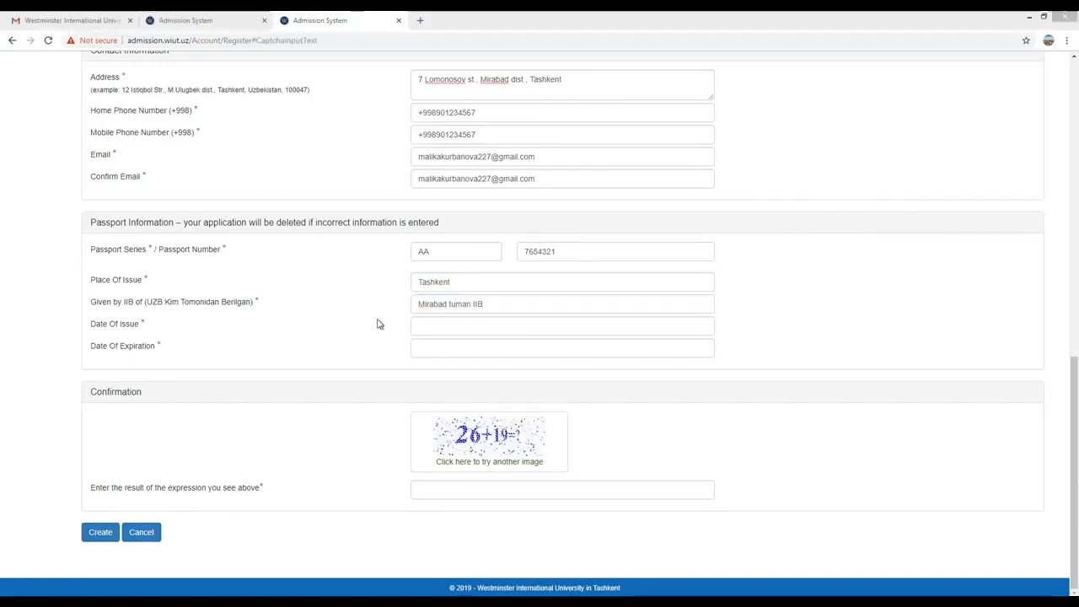
{"action": "left_click", "coordinate": [424, 324]}
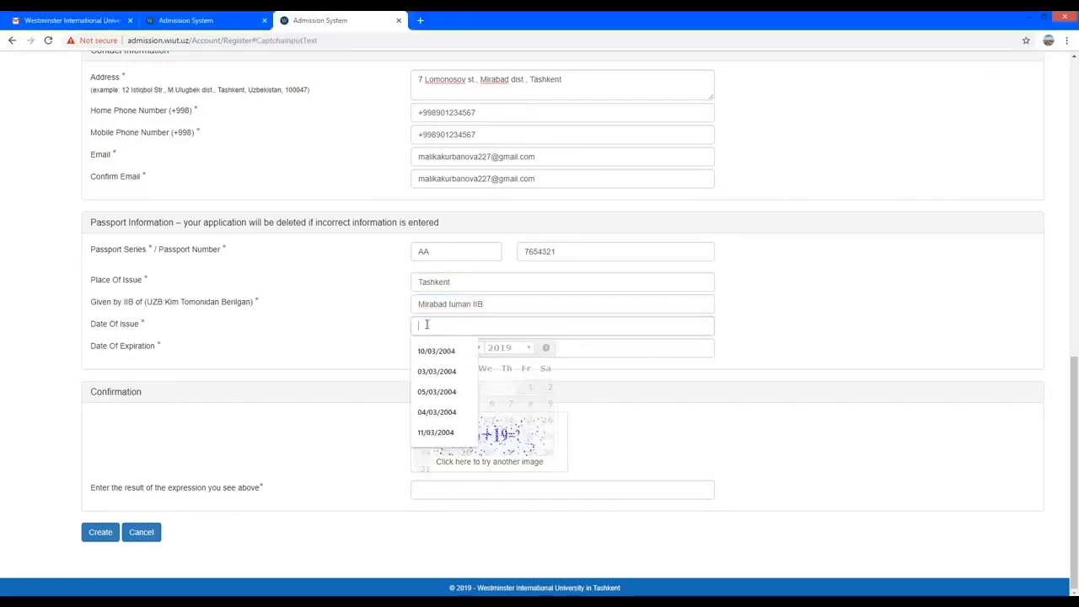
{"action": "left_click", "coordinate": [530, 348]}
{"action": "scroll", "coordinate": [531, 275], "scroll_direction": "up", "scroll_amount": 1}
{"action": "scroll", "coordinate": [532, 275], "scroll_direction": "up", "scroll_amount": 1}
{"action": "left_click", "coordinate": [499, 127]}
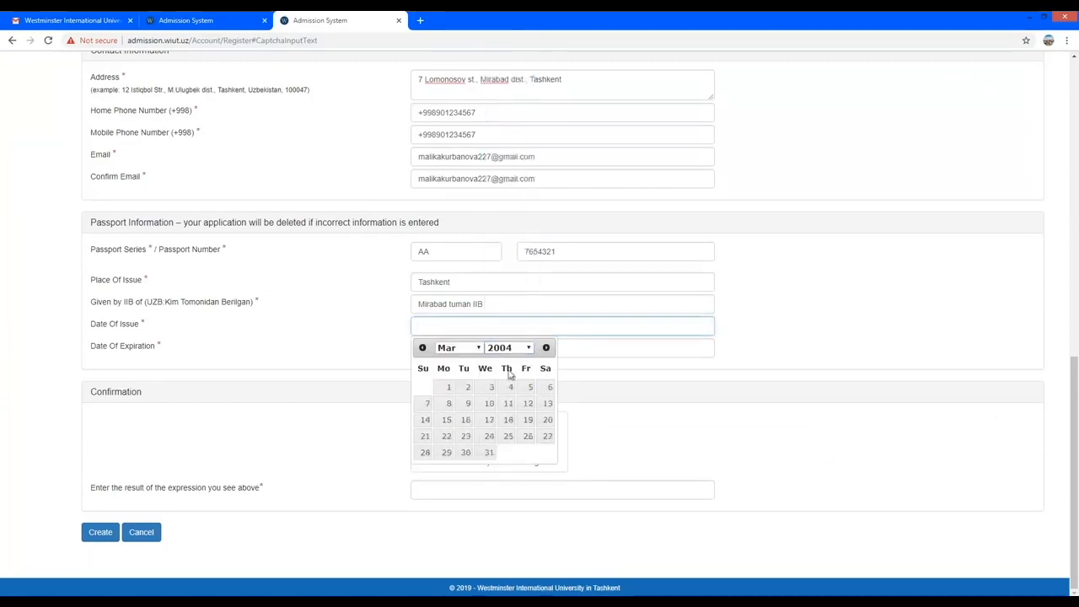
{"action": "left_click", "coordinate": [509, 387]}
Set the passport expiration date to 07/03/2024.
{"action": "left_click", "coordinate": [453, 347]}
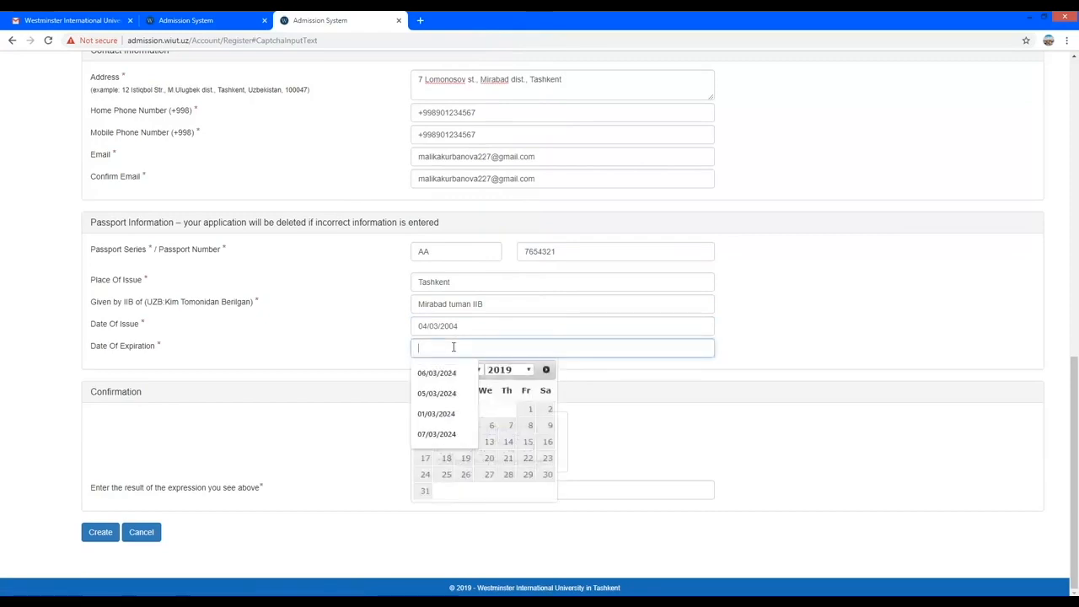
{"action": "left_click", "coordinate": [523, 369]}
{"action": "scroll", "coordinate": [529, 302], "scroll_direction": "down", "scroll_amount": 4}
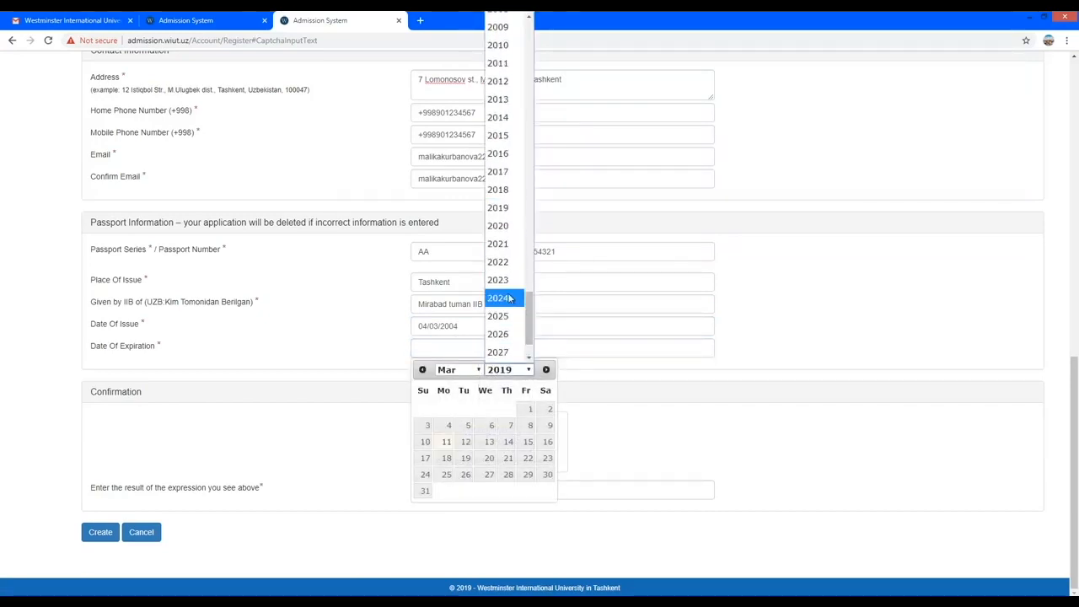
{"action": "left_click", "coordinate": [510, 299]}
{"action": "left_click", "coordinate": [510, 425]}
{"action": "left_click", "coordinate": [480, 492]}
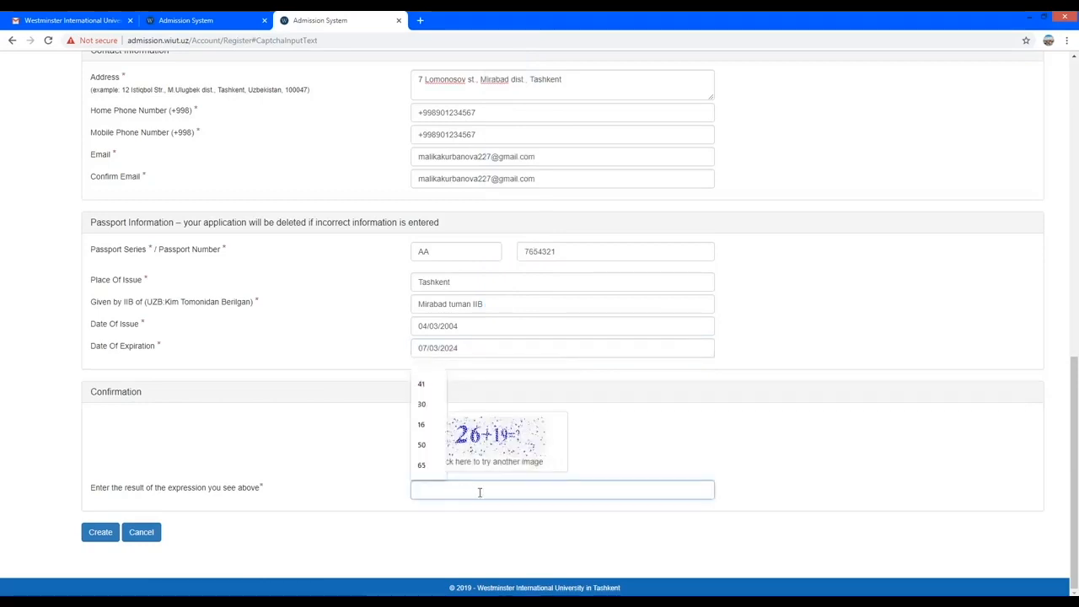
Answer the captcha with 45 and submit the form to create the account.
{"action": "left_click", "coordinate": [469, 494]}
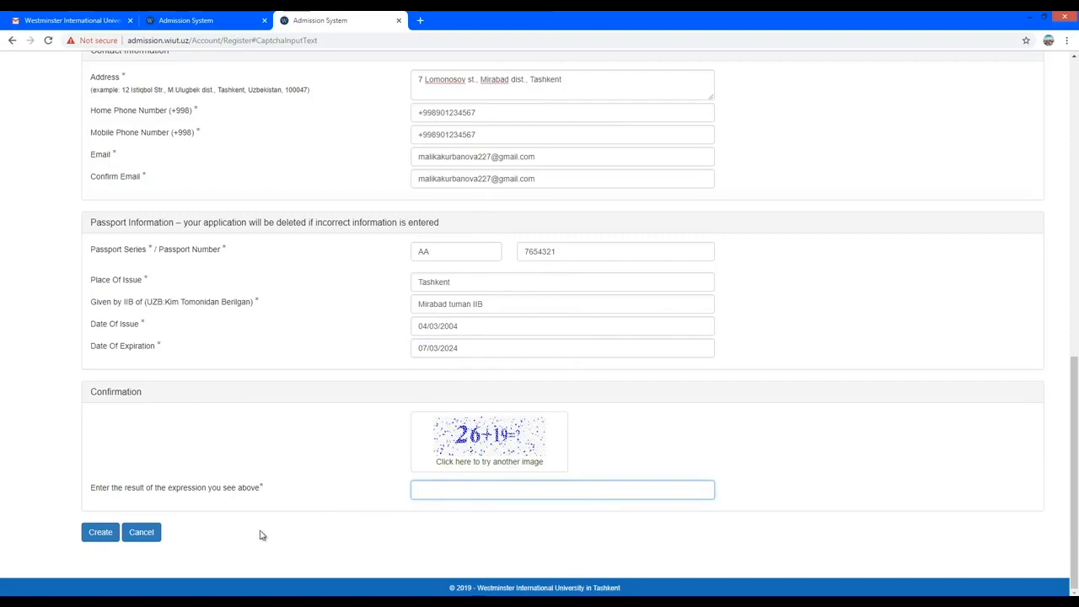
{"action": "type", "text": "45"}
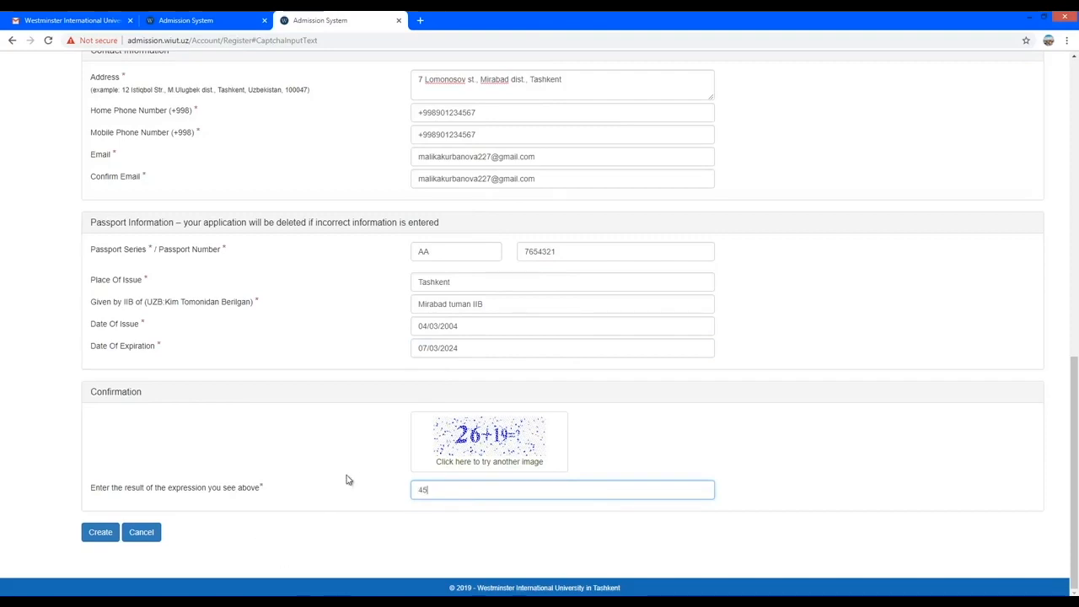
{"action": "left_click", "coordinate": [99, 535]}
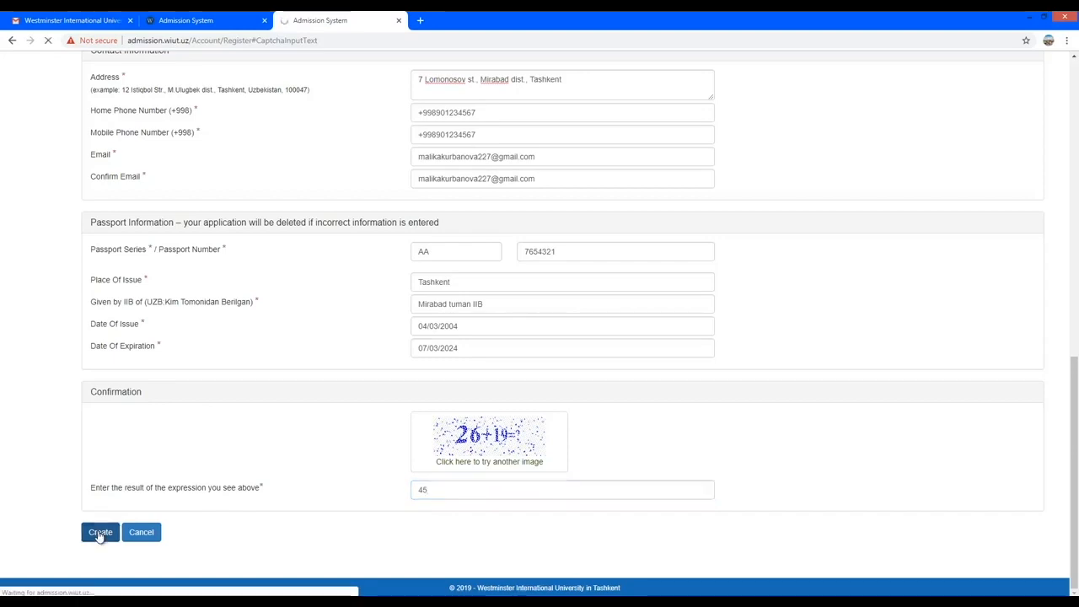
{"action": "left_click_drag", "start_coordinate": [352, 148], "coordinate": [526, 152]}
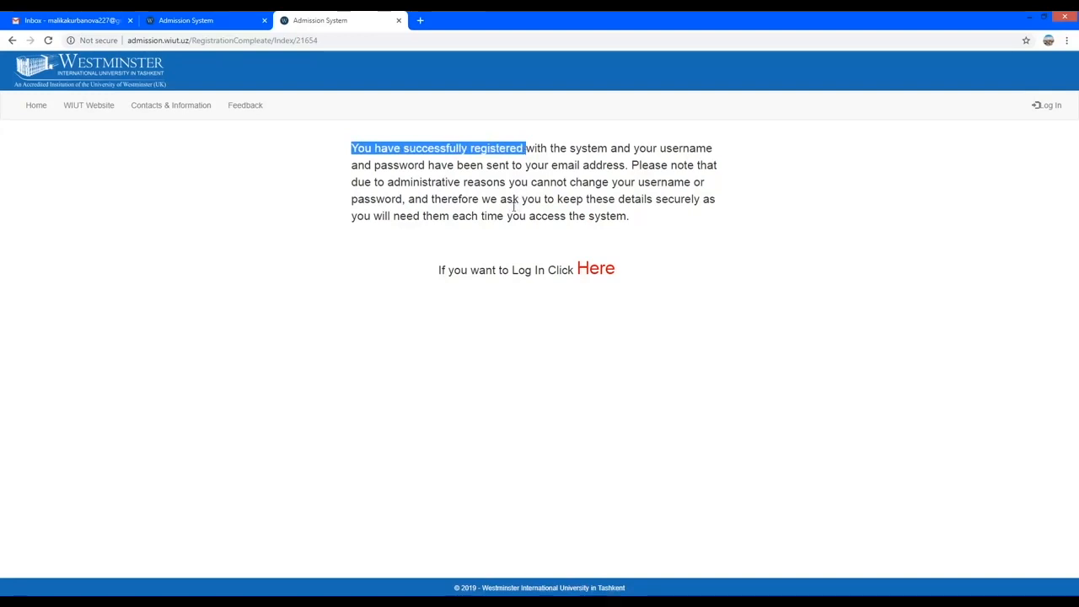
Review the success message saying the login details were sent by e-mail.
{"action": "left_click", "coordinate": [356, 295]}
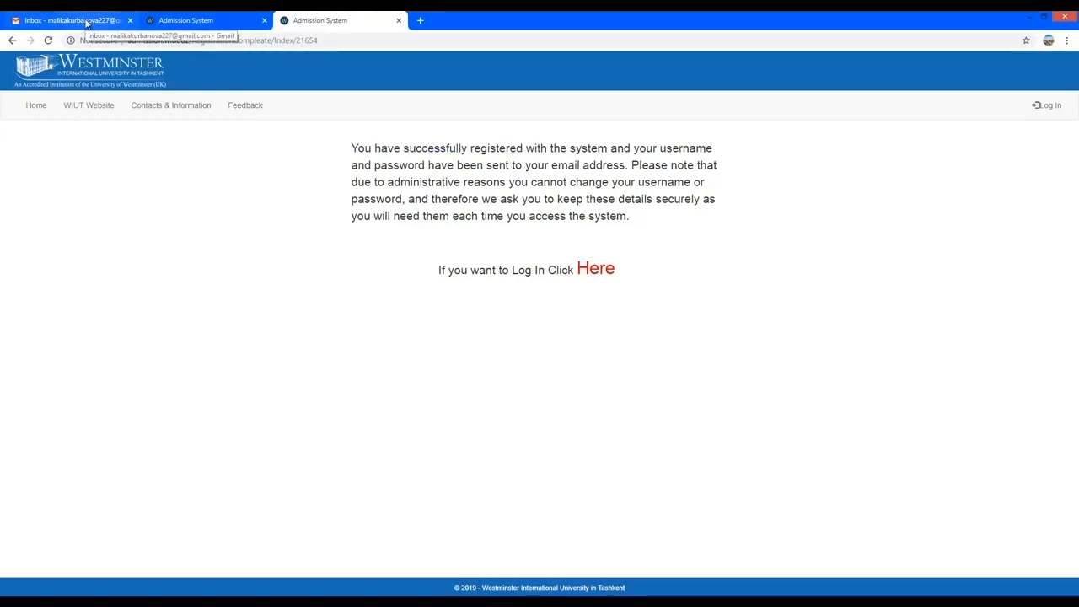
In Gmail, open the admissionsystem e-mail holding the new login credentials.
{"action": "left_click", "coordinate": [85, 23]}
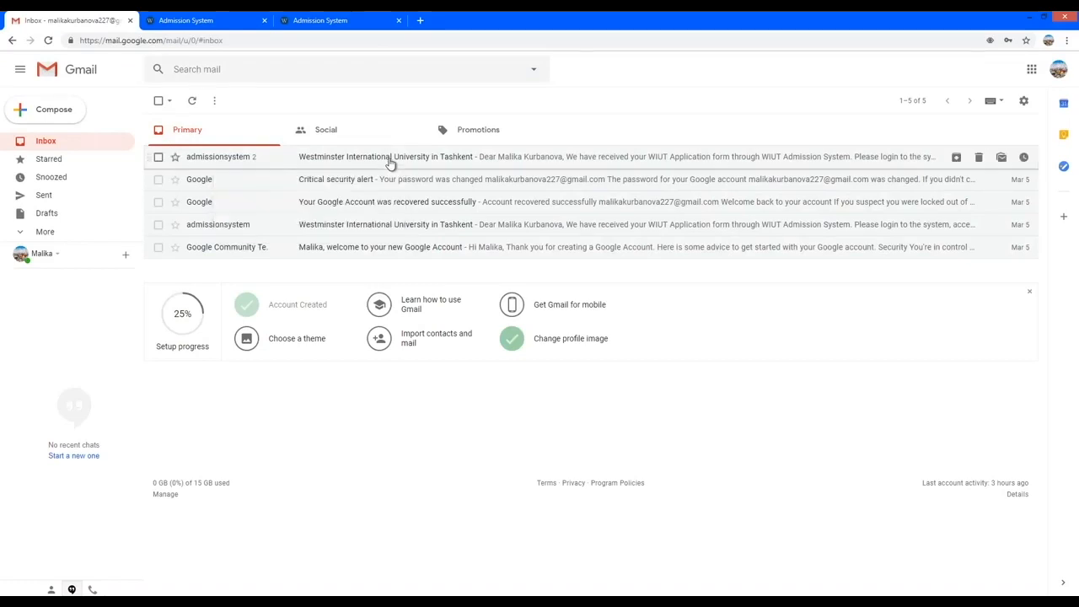
{"action": "left_click", "coordinate": [390, 163]}
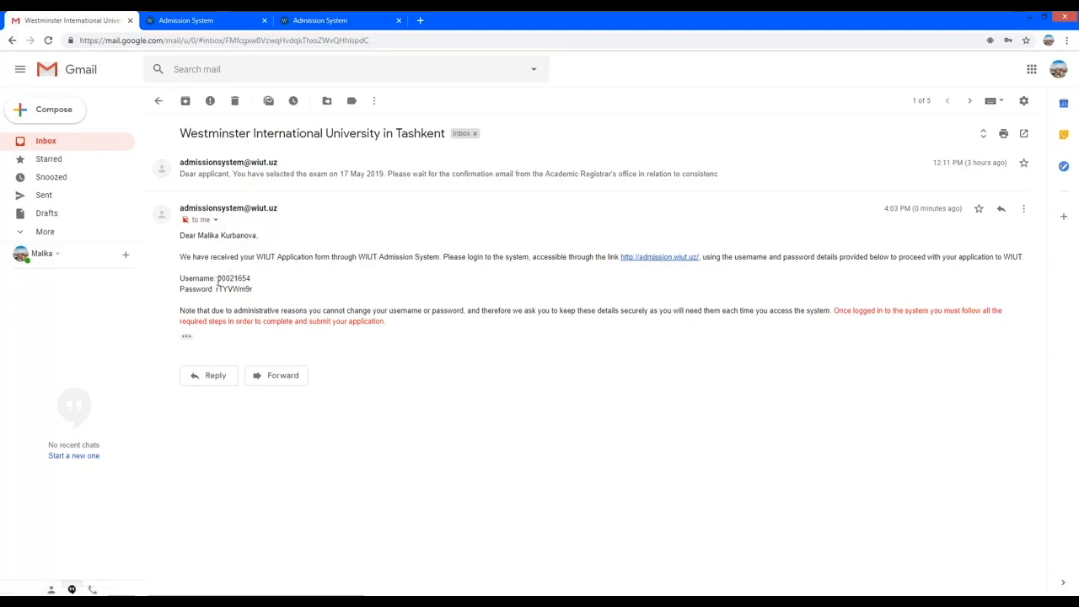
{"action": "left_click_drag", "start_coordinate": [218, 278], "coordinate": [260, 282]}
Follow the emailed admission link and log in with the applicant's username and password.
{"action": "left_click", "coordinate": [453, 281]}
{"action": "left_click", "coordinate": [686, 258]}
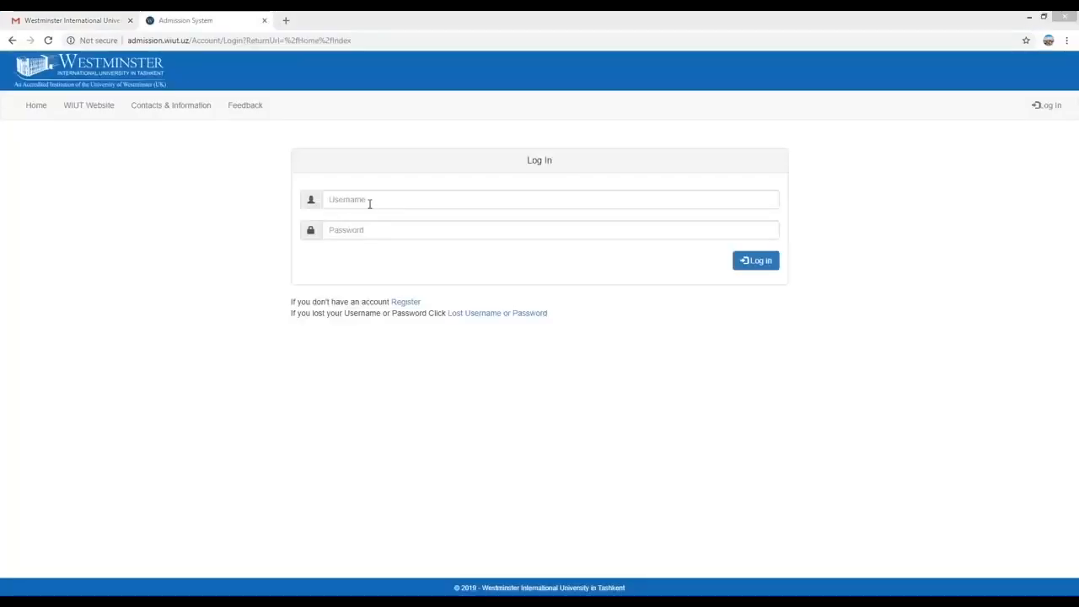
{"action": "left_click", "coordinate": [369, 203]}
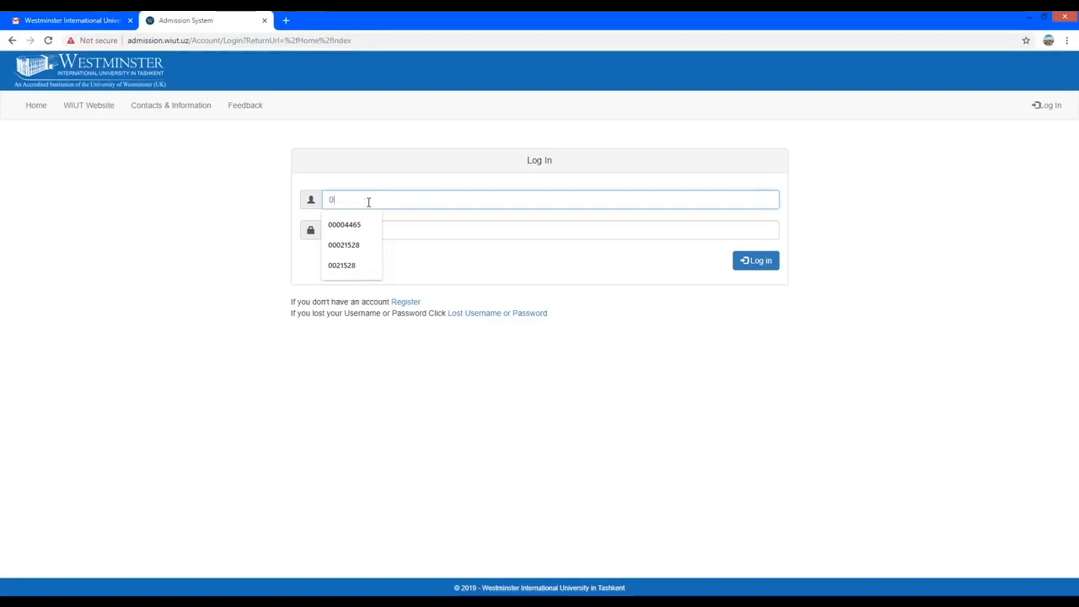
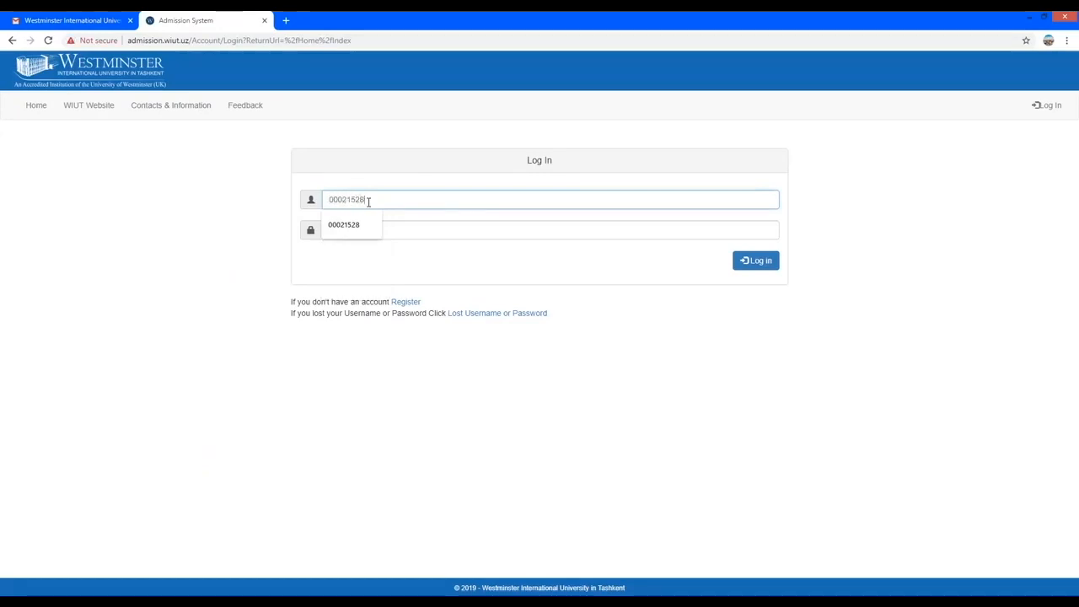
{"action": "left_click", "coordinate": [354, 227]}
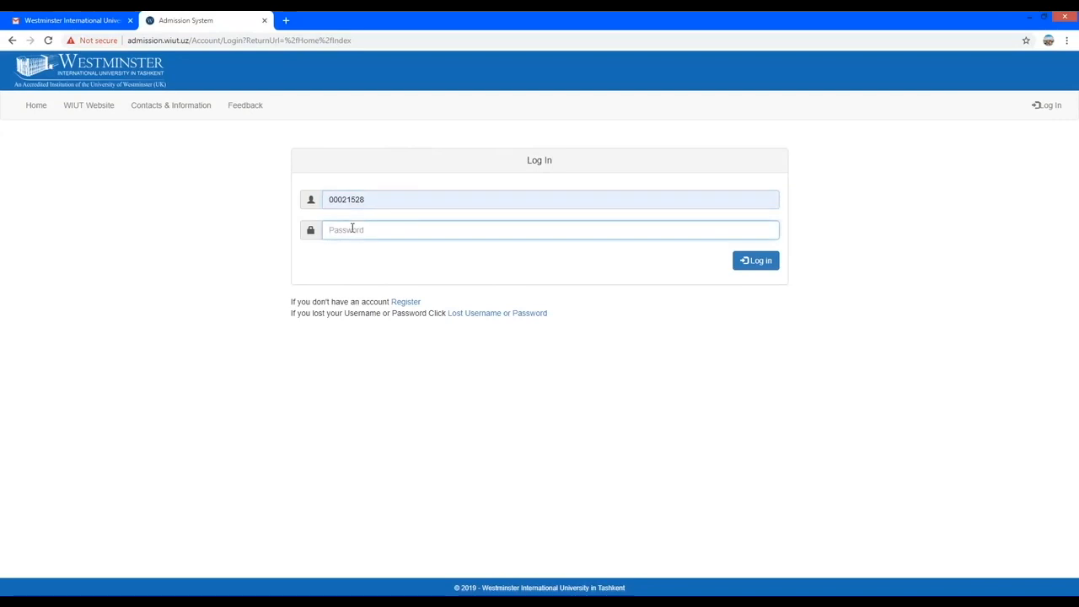
{"action": "type", "text": "••••"}
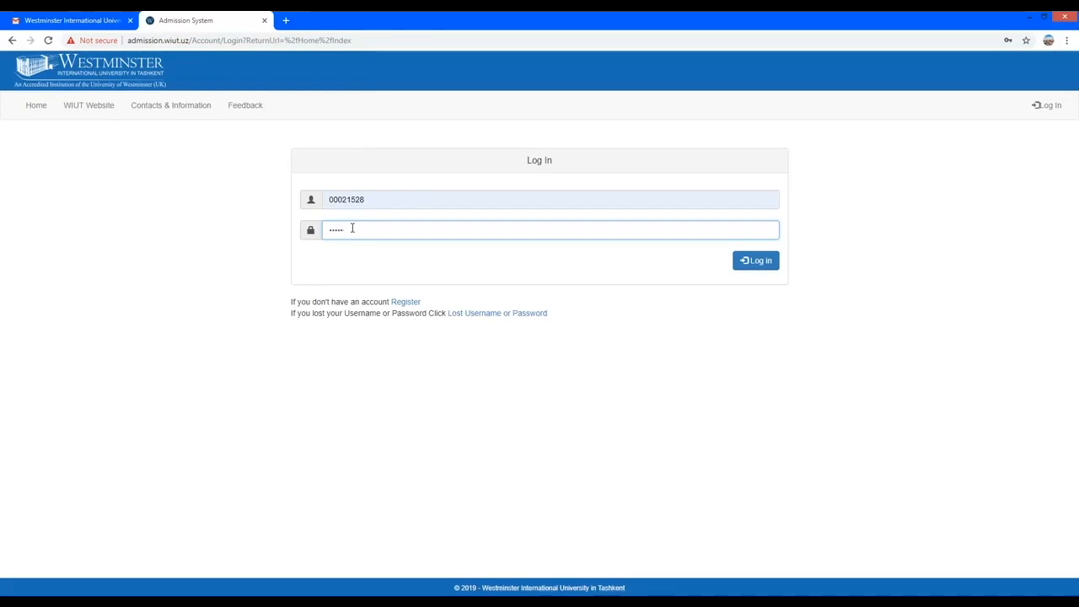
{"action": "type", "text": "••••"}
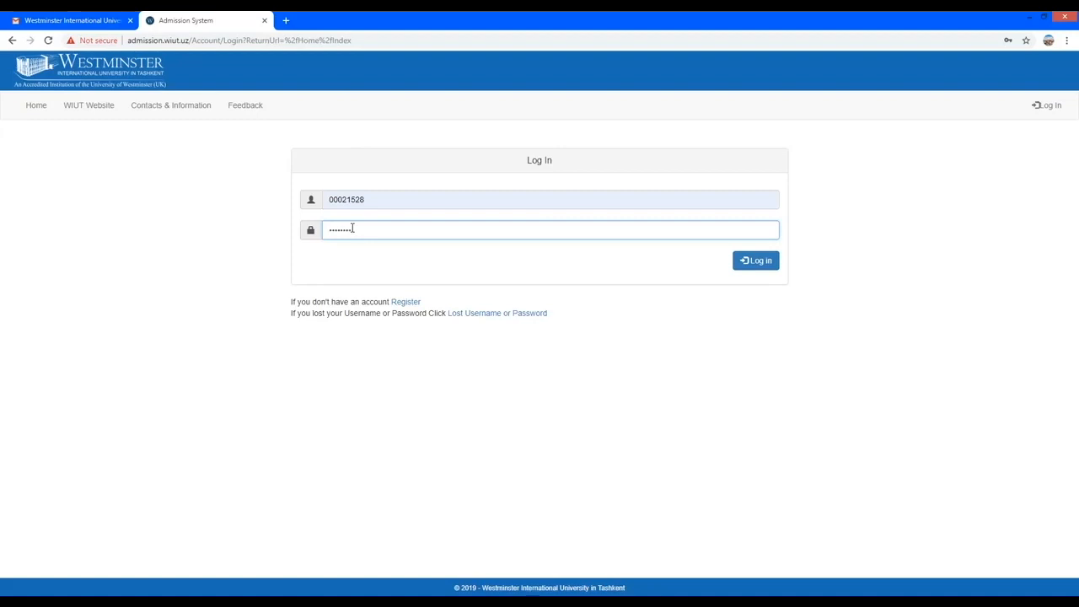
{"action": "left_click", "coordinate": [756, 262]}
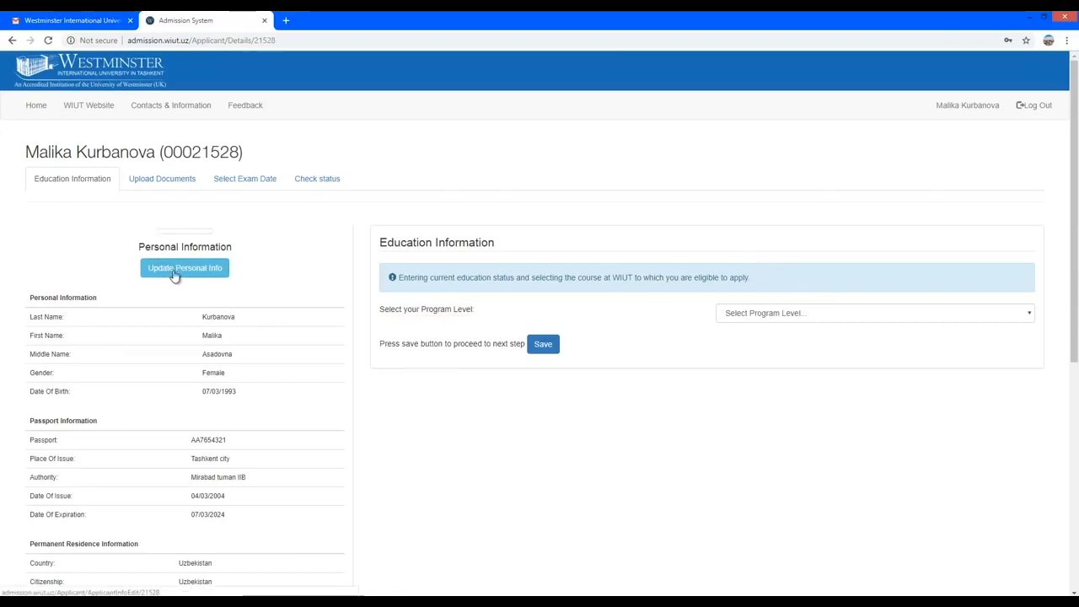
Edit the house number at the start of the contact Address field and save the personal info.
{"action": "scroll", "coordinate": [174, 275], "scroll_direction": "down", "scroll_amount": 2}
{"action": "scroll", "coordinate": [174, 274], "scroll_direction": "down", "scroll_amount": 3}
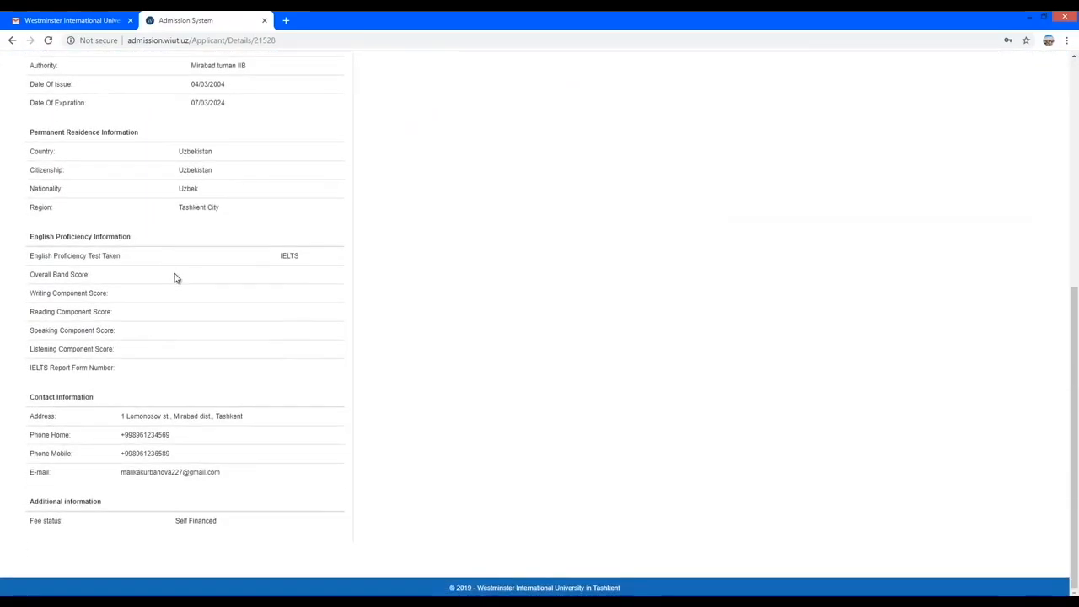
{"action": "left_click_drag", "start_coordinate": [123, 416], "coordinate": [259, 421]}
{"action": "scroll", "coordinate": [259, 421], "scroll_direction": "up", "scroll_amount": 5}
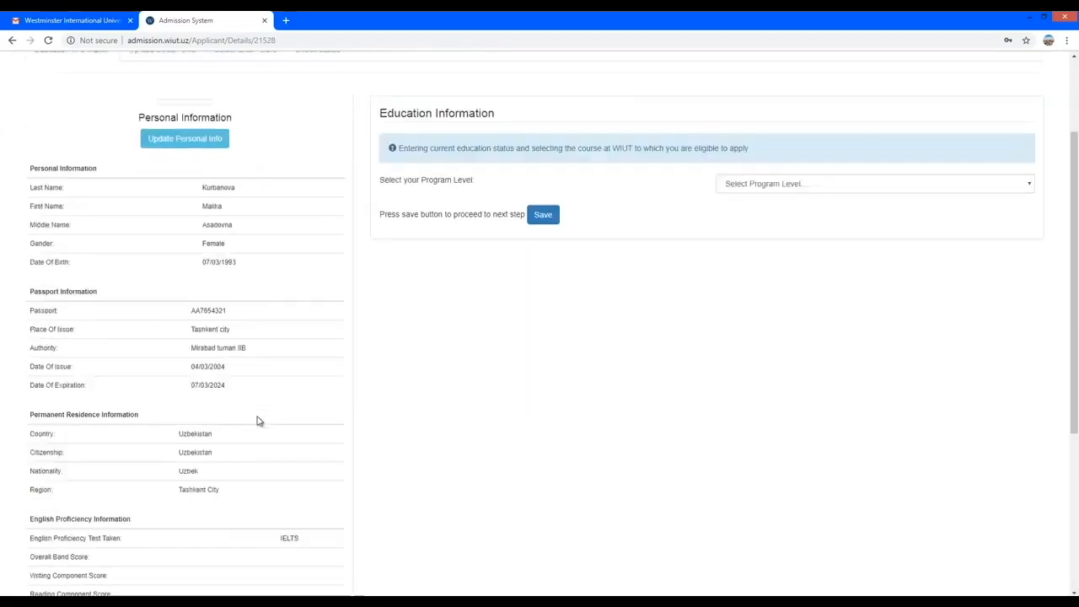
{"action": "left_click", "coordinate": [203, 254]}
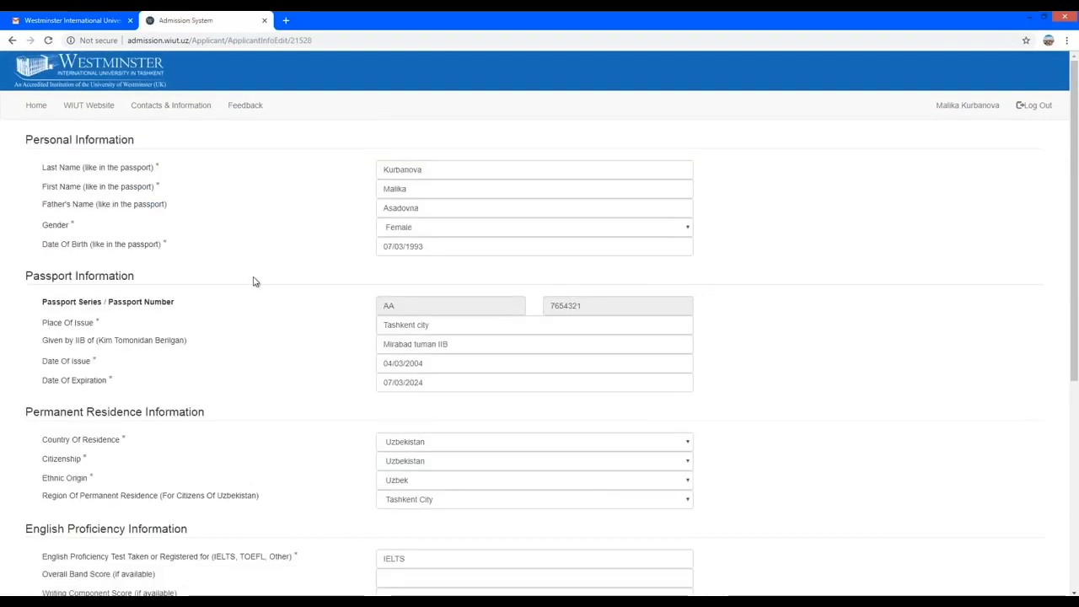
{"action": "scroll", "coordinate": [289, 313], "scroll_direction": "down", "scroll_amount": 5}
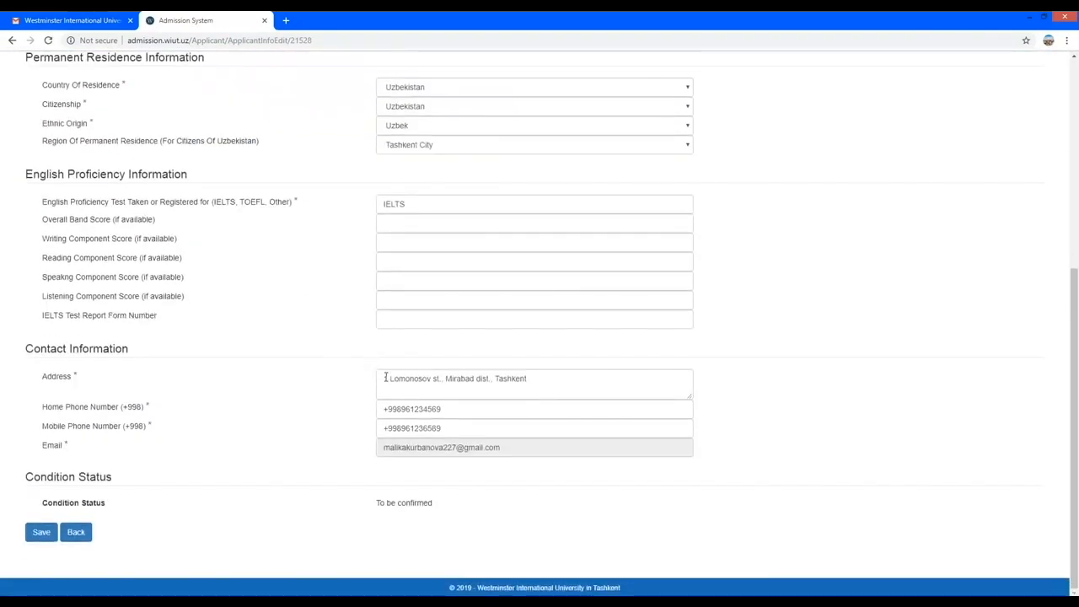
{"action": "left_click", "coordinate": [389, 378]}
{"action": "left_click_drag", "start_coordinate": [389, 378], "coordinate": [384, 379]}
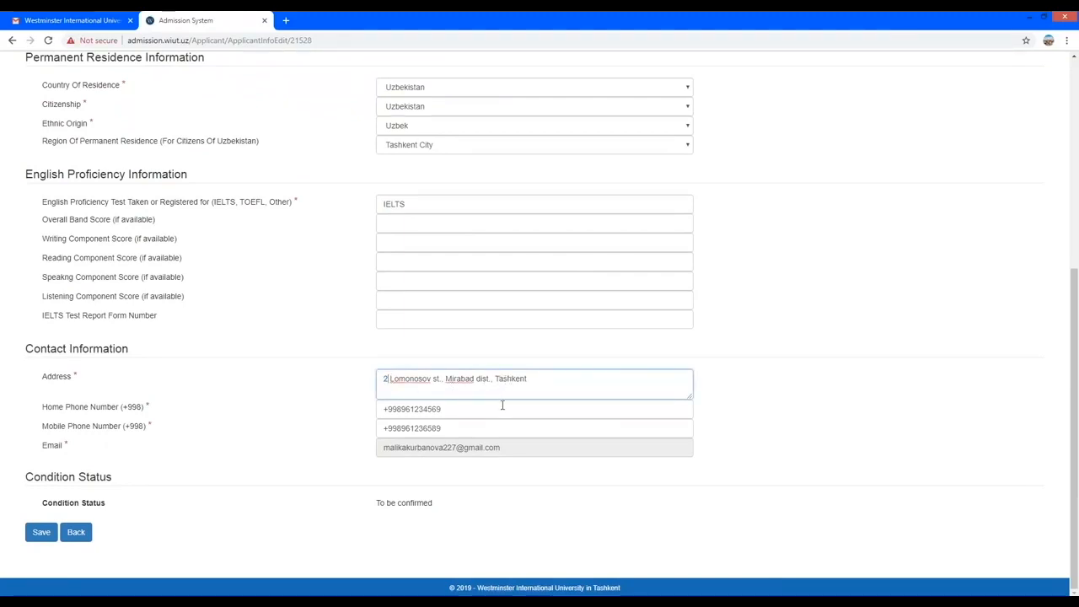
{"action": "left_click", "coordinate": [41, 535]}
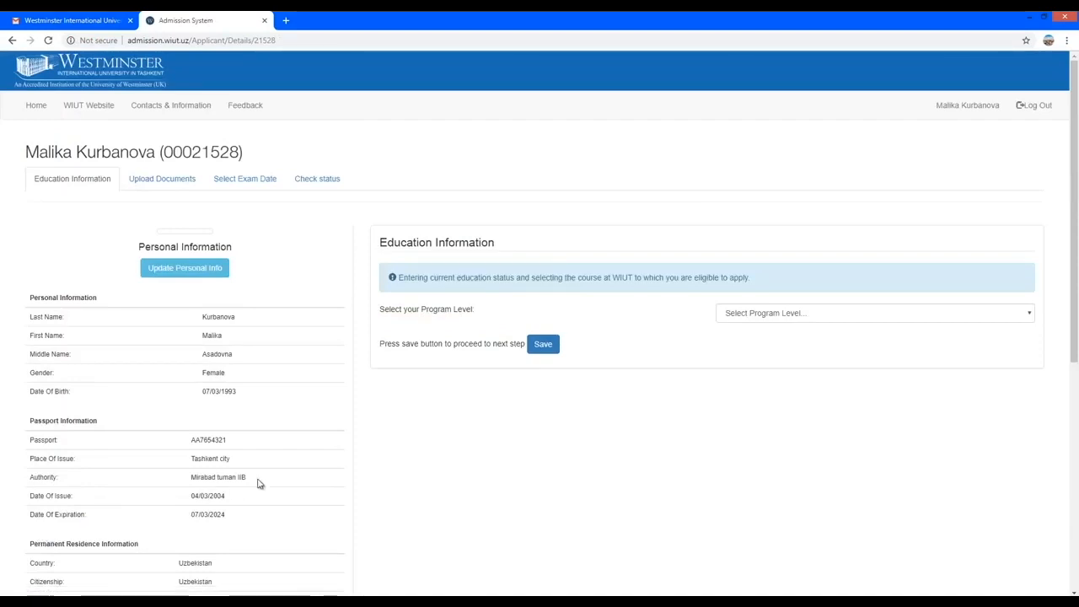
Set the Program Level to Foundation Studies.
{"action": "scroll", "coordinate": [258, 484], "scroll_direction": "down", "scroll_amount": 2}
{"action": "scroll", "coordinate": [258, 484], "scroll_direction": "down", "scroll_amount": 1}
{"action": "scroll", "coordinate": [258, 483], "scroll_direction": "up", "scroll_amount": 3}
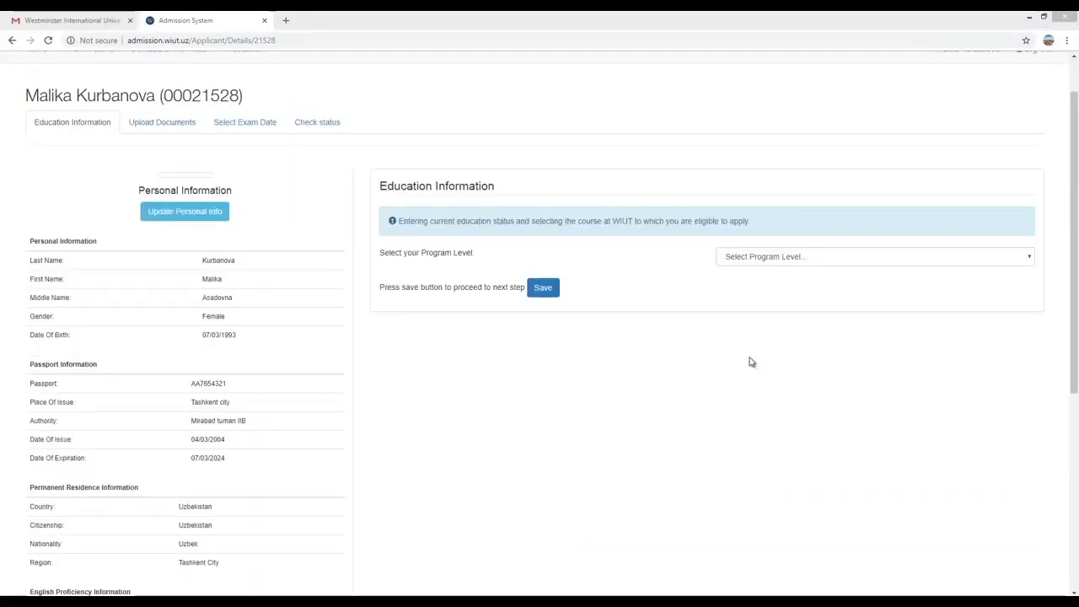
{"action": "left_click", "coordinate": [380, 186]}
{"action": "left_click_drag", "start_coordinate": [379, 187], "coordinate": [499, 193]}
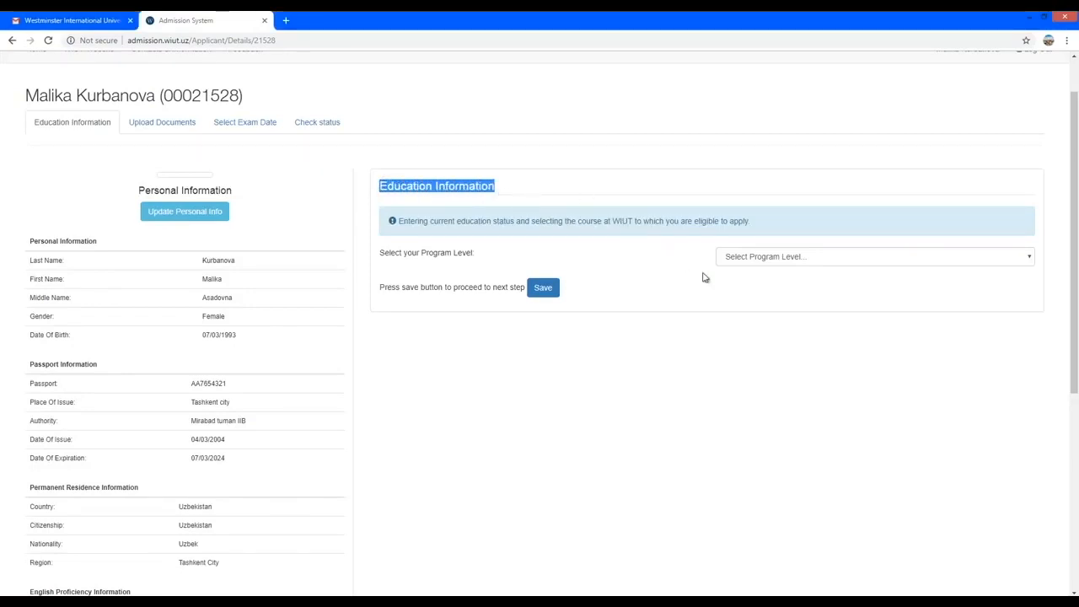
{"action": "left_click", "coordinate": [1012, 287]}
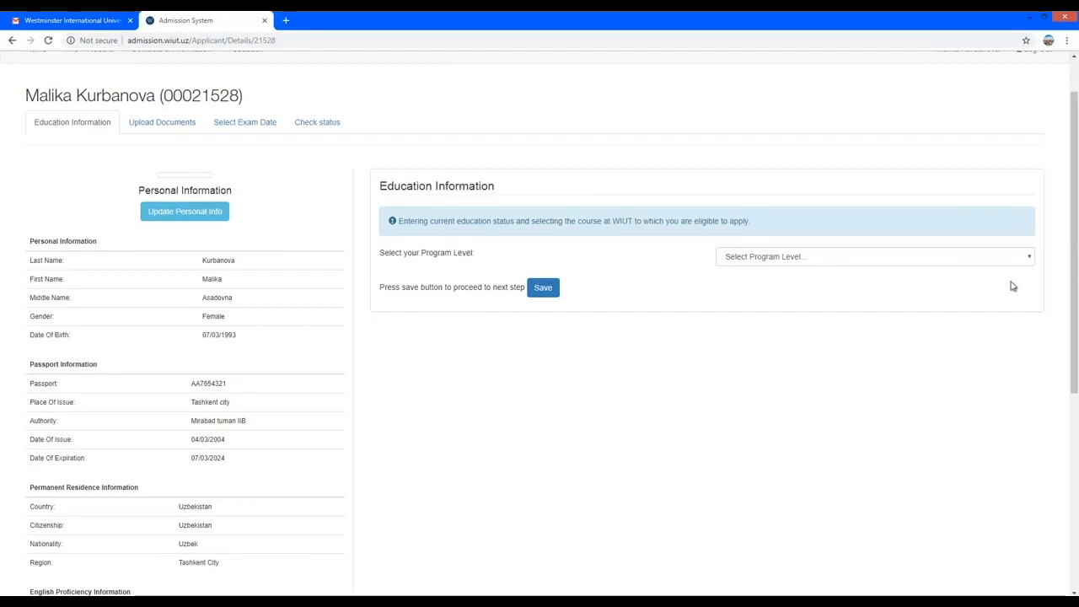
{"action": "left_click", "coordinate": [1030, 258]}
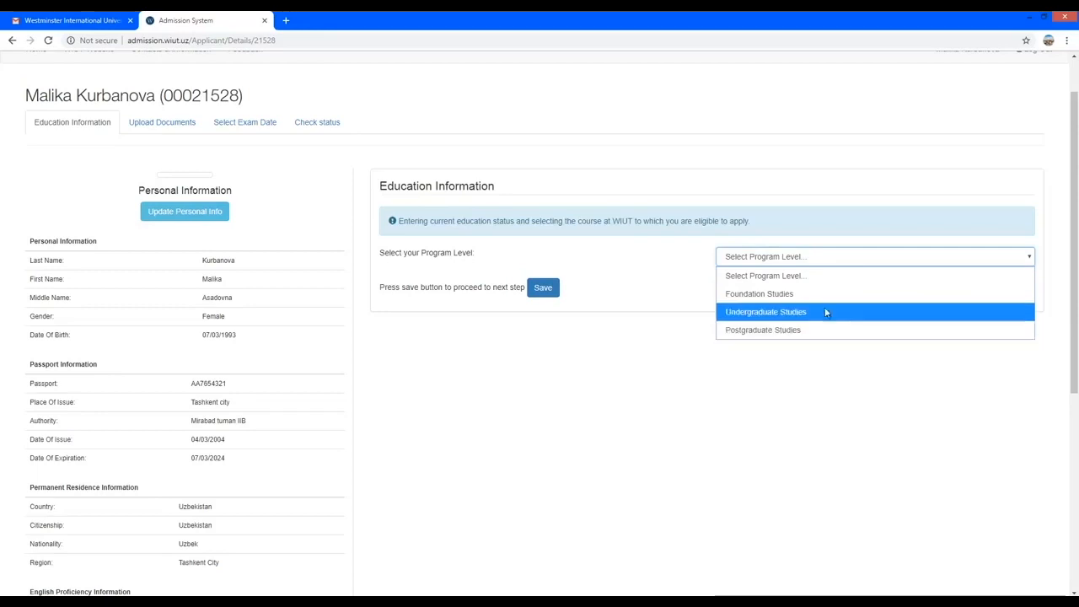
{"action": "left_click", "coordinate": [783, 294]}
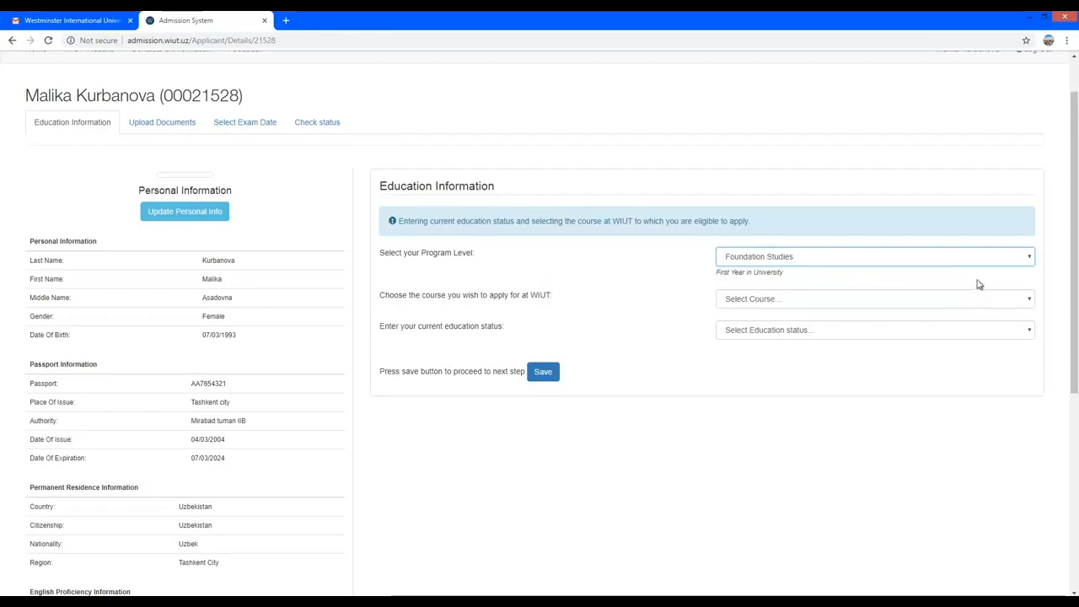
{"action": "left_click", "coordinate": [1029, 259]}
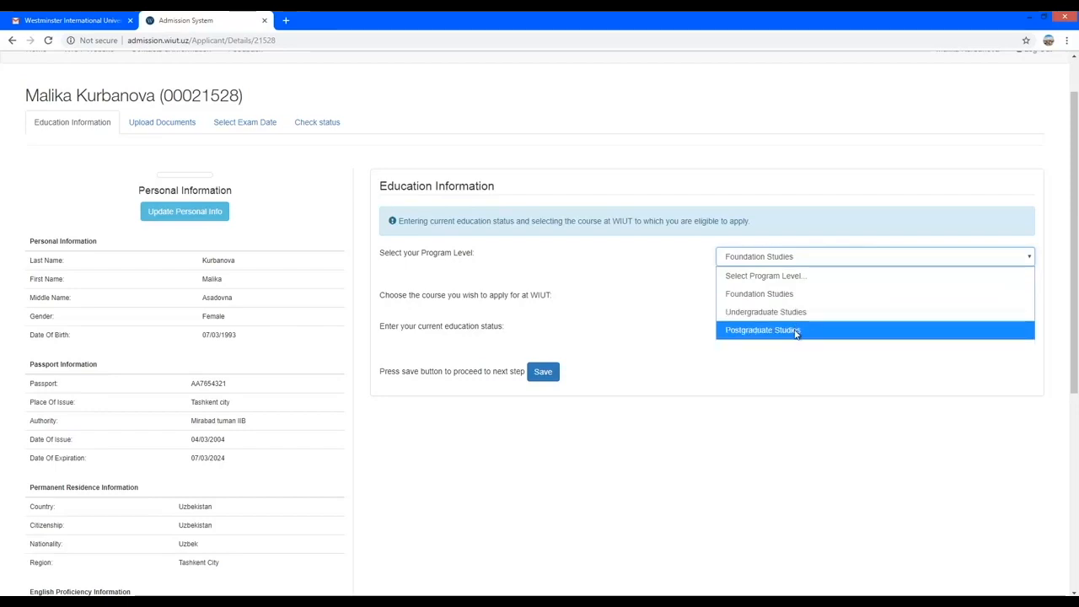
{"action": "left_click", "coordinate": [605, 306]}
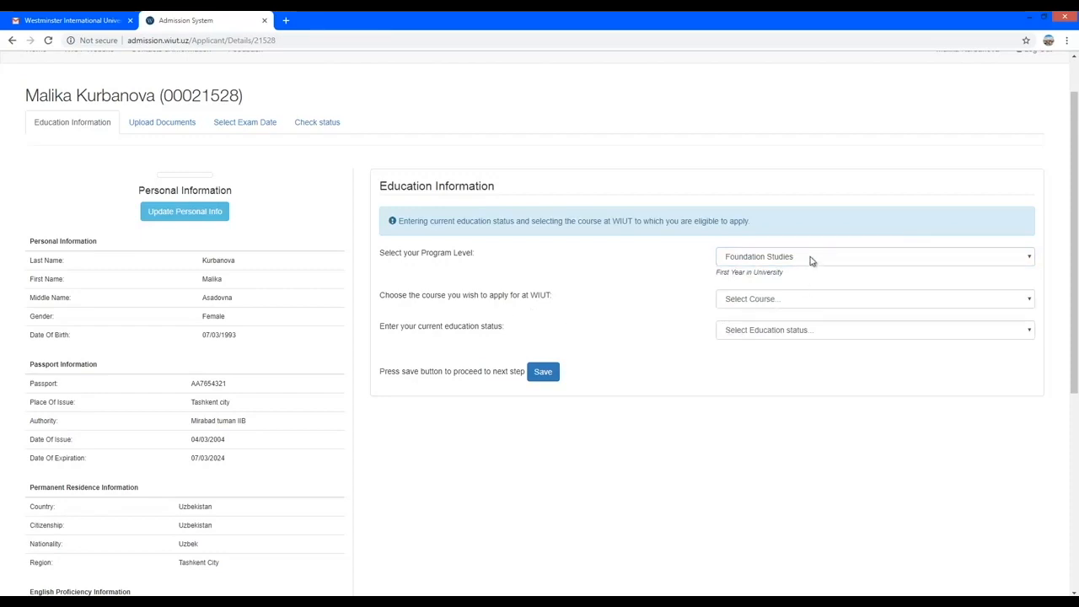
Choose the Certificate of International Foundation Studies course at Level 3 and tick WIUT Scholarship consideration.
{"action": "left_click", "coordinate": [1031, 301]}
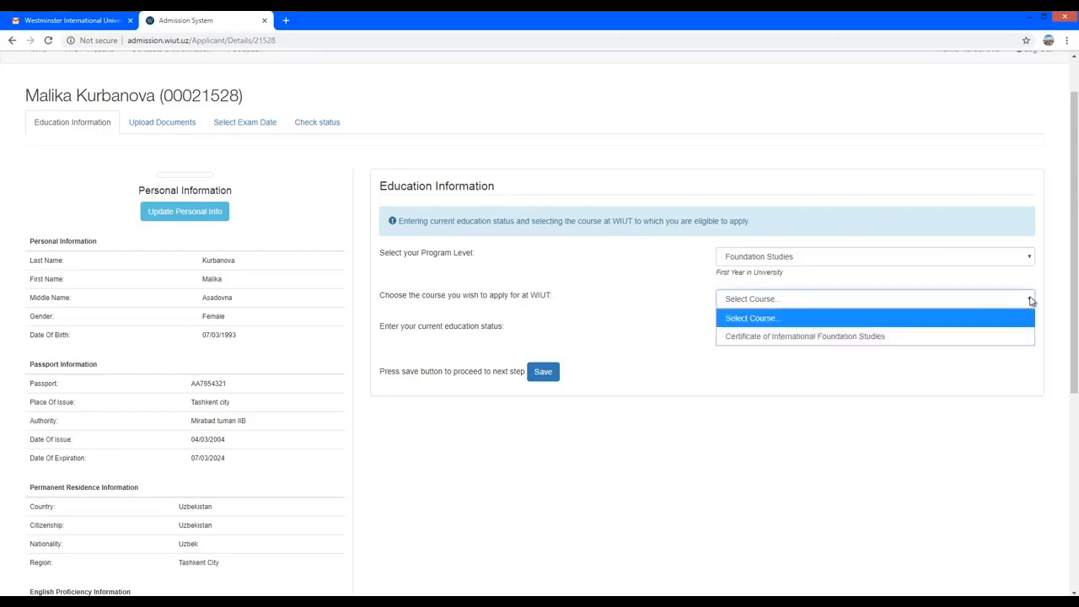
{"action": "left_click", "coordinate": [879, 337]}
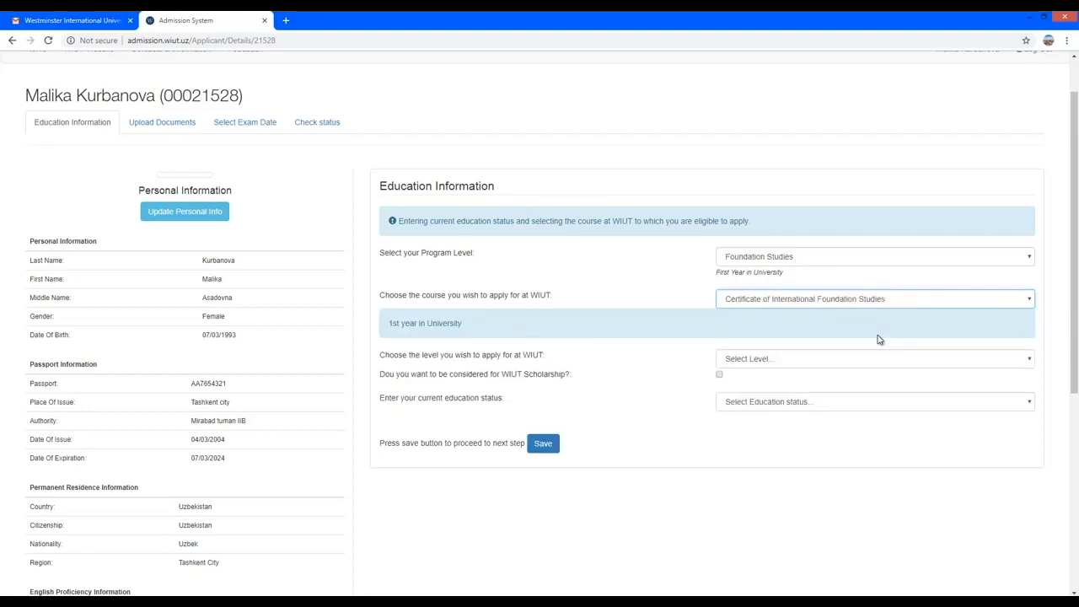
{"action": "left_click", "coordinate": [1029, 359]}
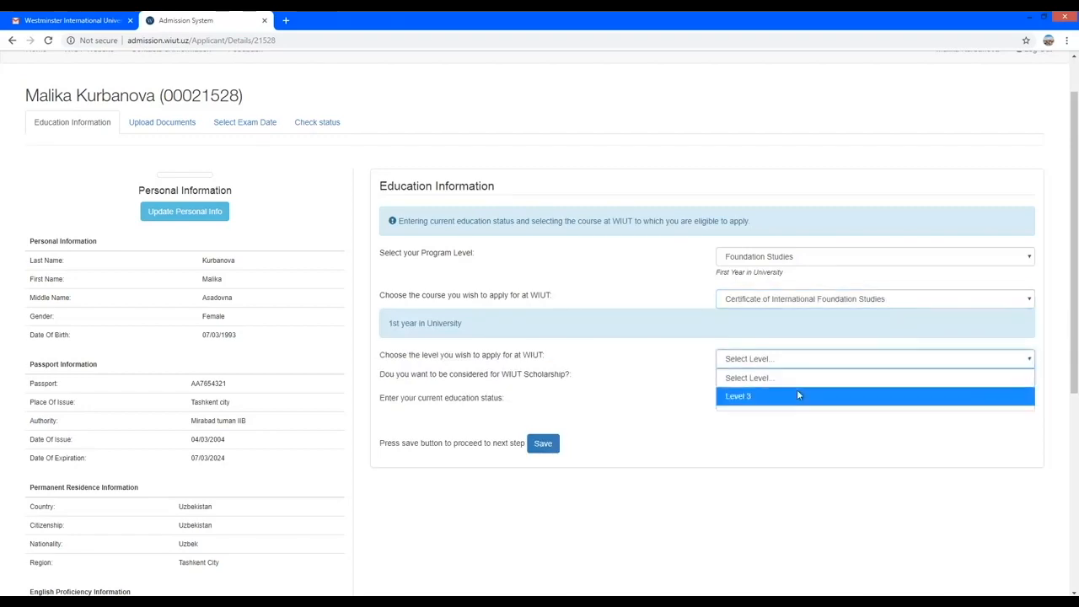
{"action": "left_click", "coordinate": [759, 396]}
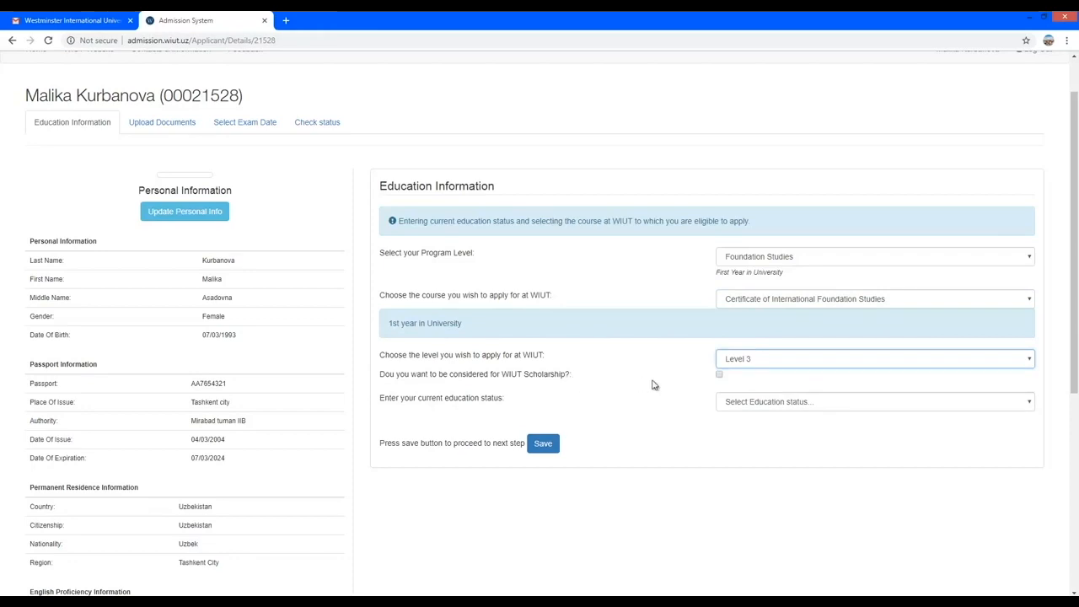
{"action": "left_click", "coordinate": [719, 376]}
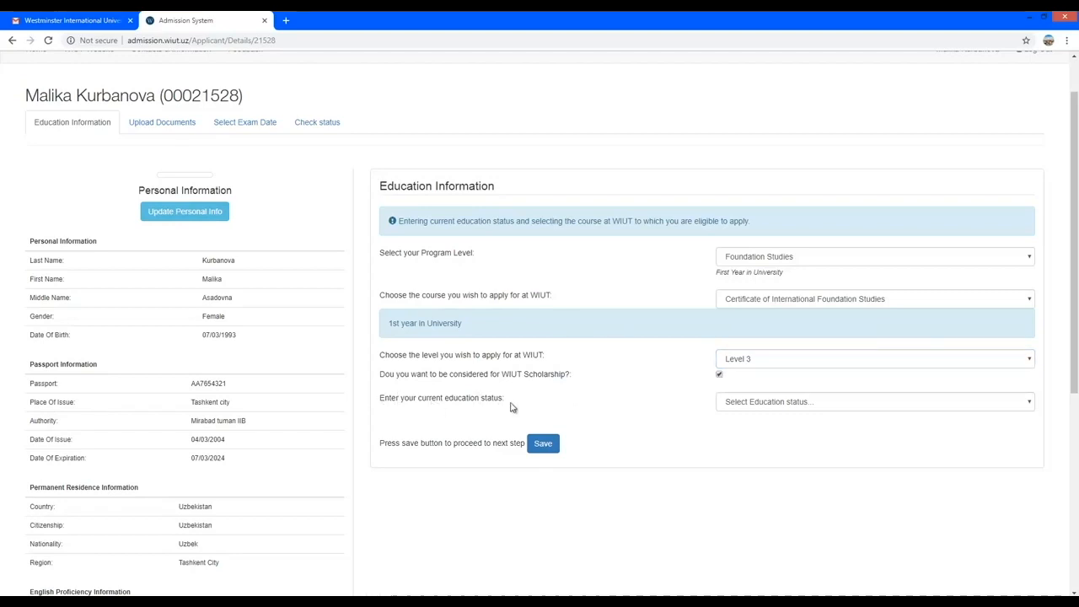
{"action": "left_click", "coordinate": [1030, 403]}
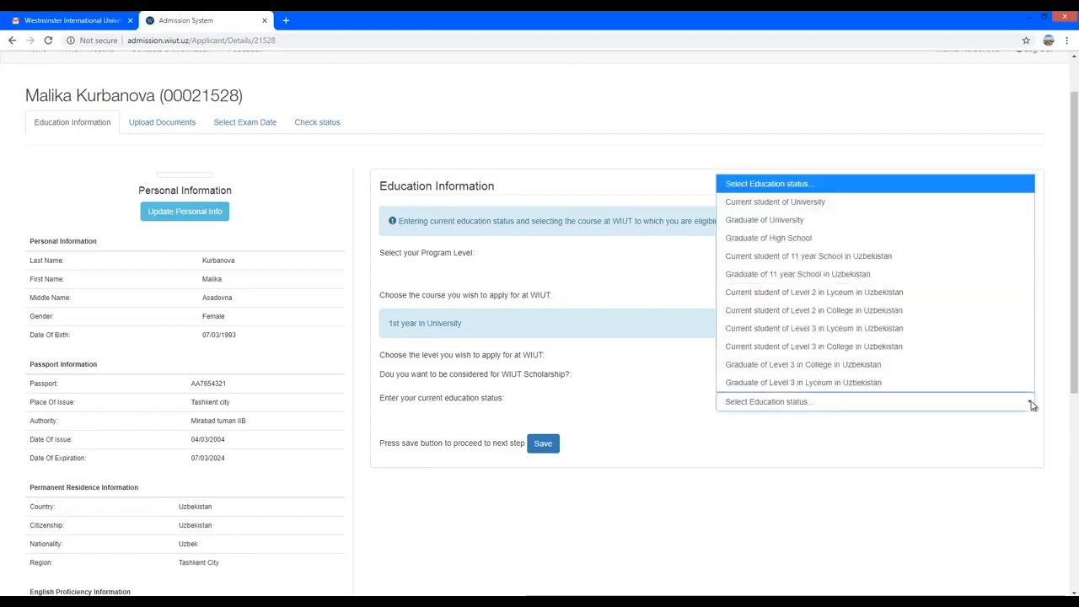
Set status Graduate of Level 3 in Lyceum, region Tashkent City, district Mirabad.
{"action": "left_click", "coordinate": [825, 384]}
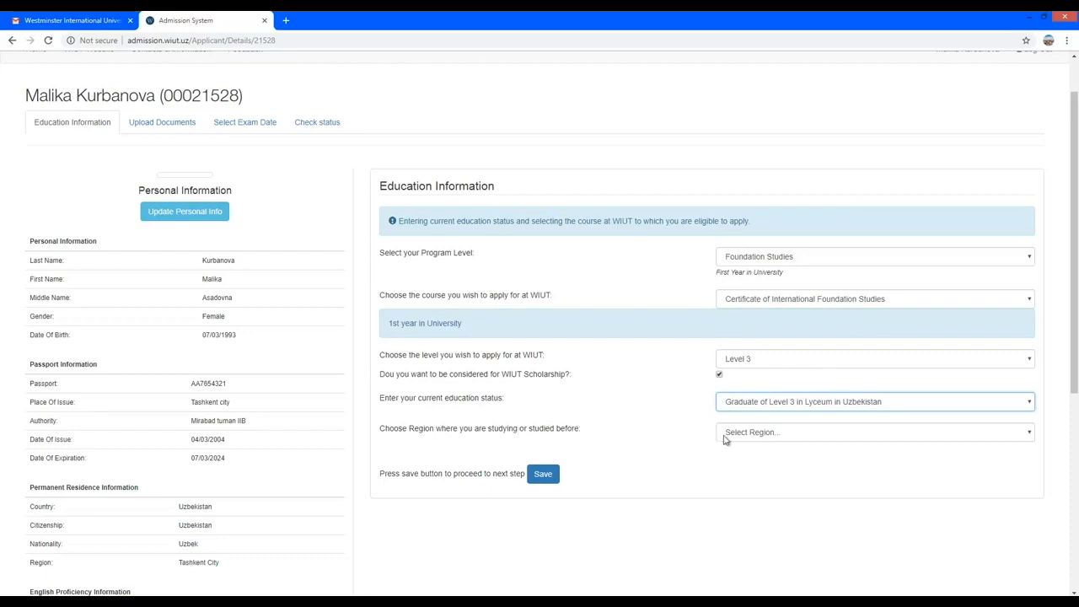
{"action": "left_click", "coordinate": [1029, 437]}
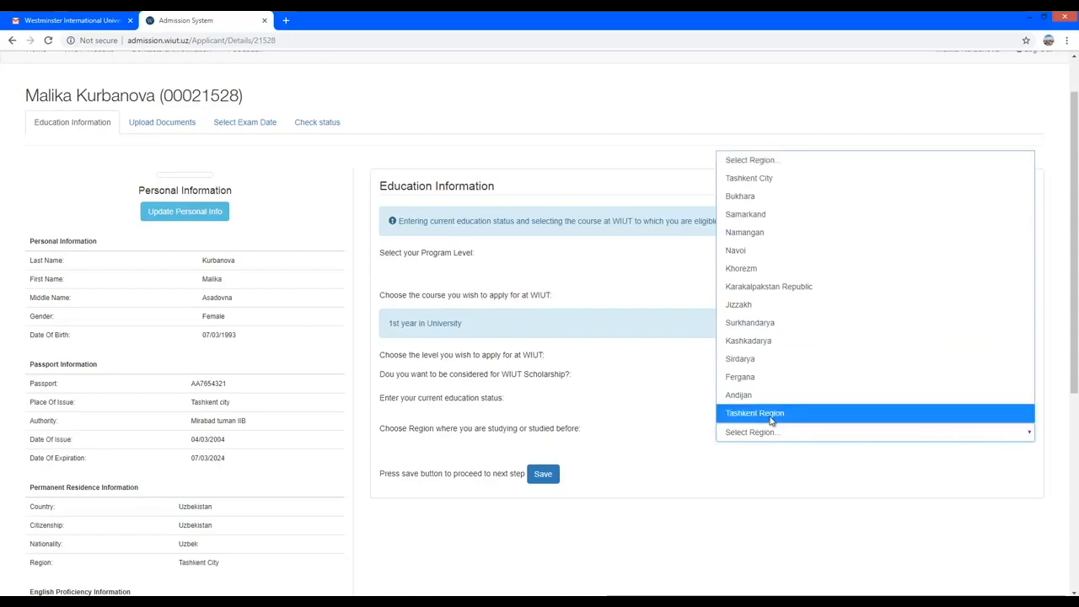
{"action": "left_click", "coordinate": [755, 179]}
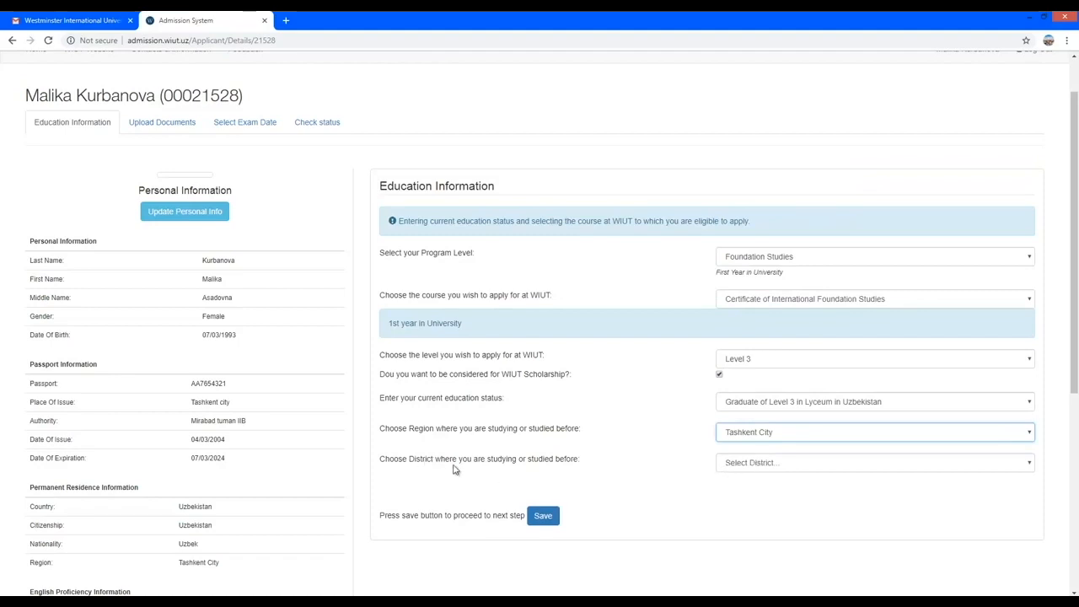
{"action": "left_click", "coordinate": [1030, 465]}
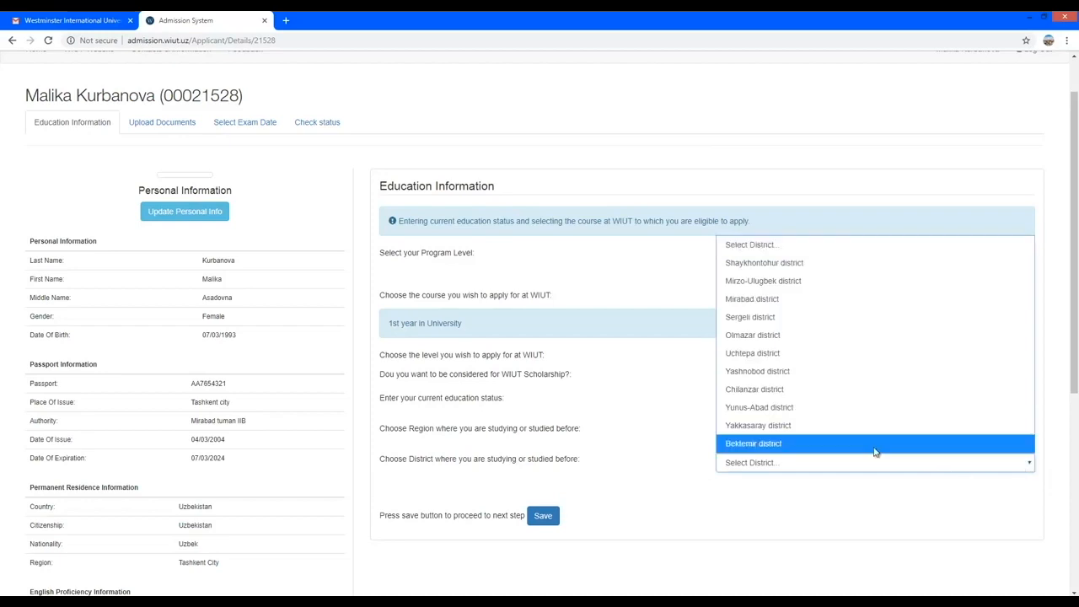
{"action": "left_click", "coordinate": [770, 306]}
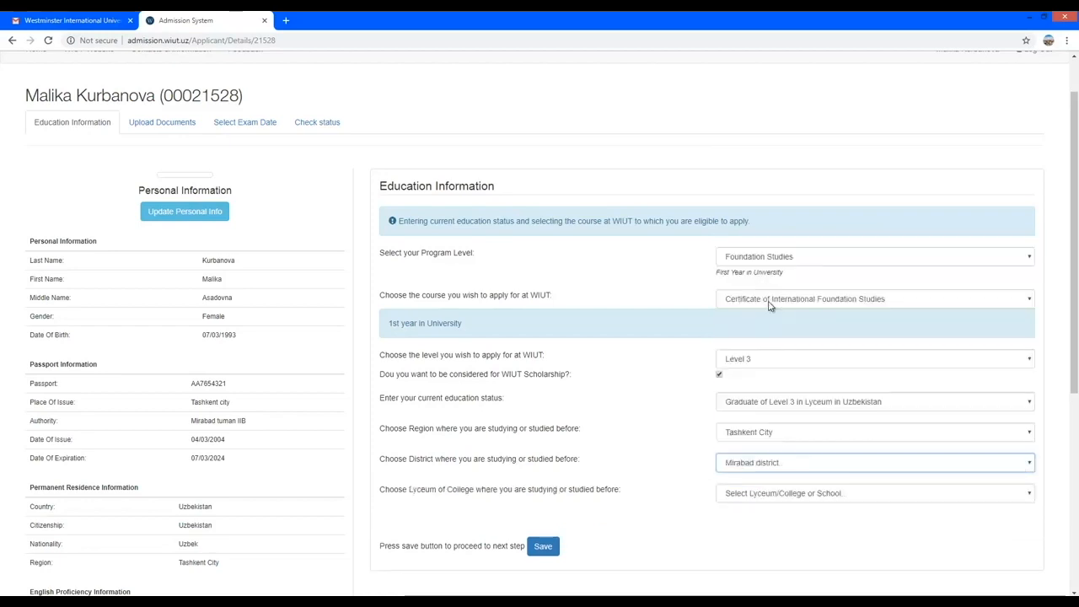
Select the Vestminster akademik litsey school and save the education information.
{"action": "scroll", "coordinate": [646, 433], "scroll_direction": "down", "scroll_amount": 1}
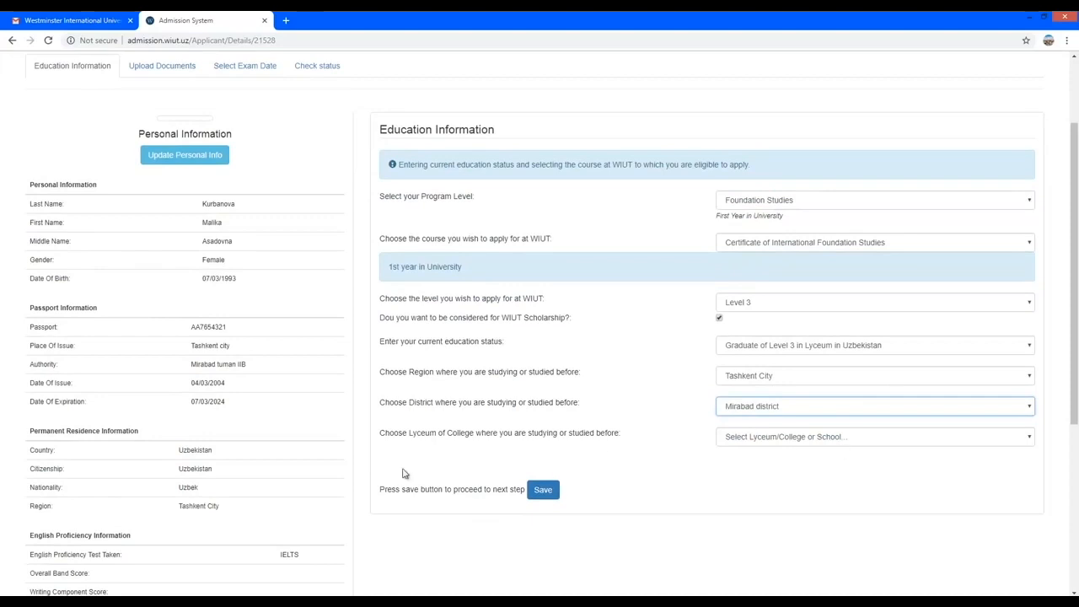
{"action": "scroll", "coordinate": [645, 426], "scroll_direction": "down", "scroll_amount": 1}
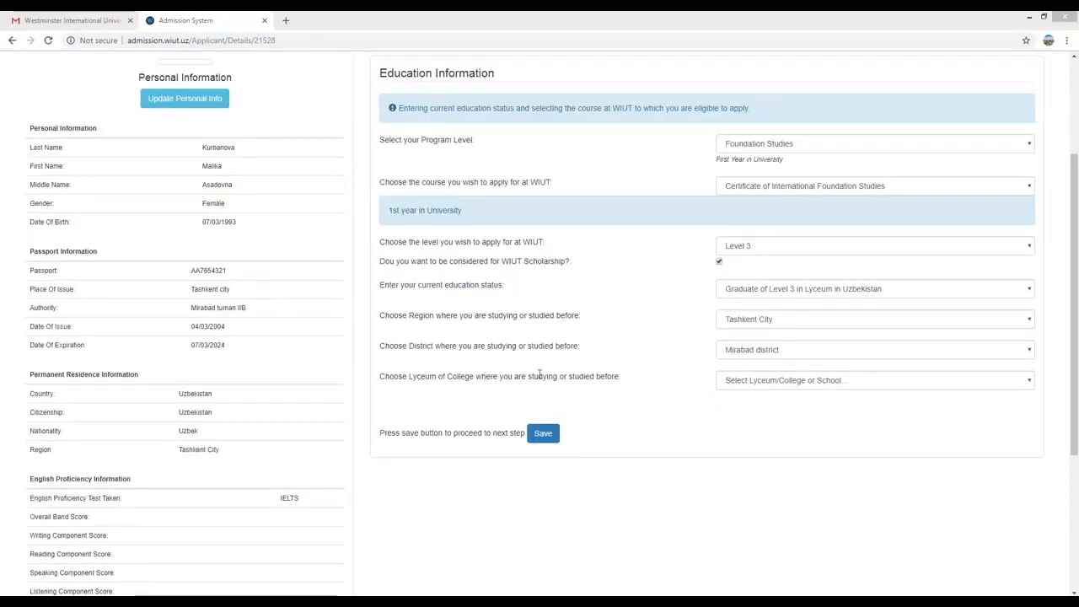
{"action": "left_click", "coordinate": [1031, 381]}
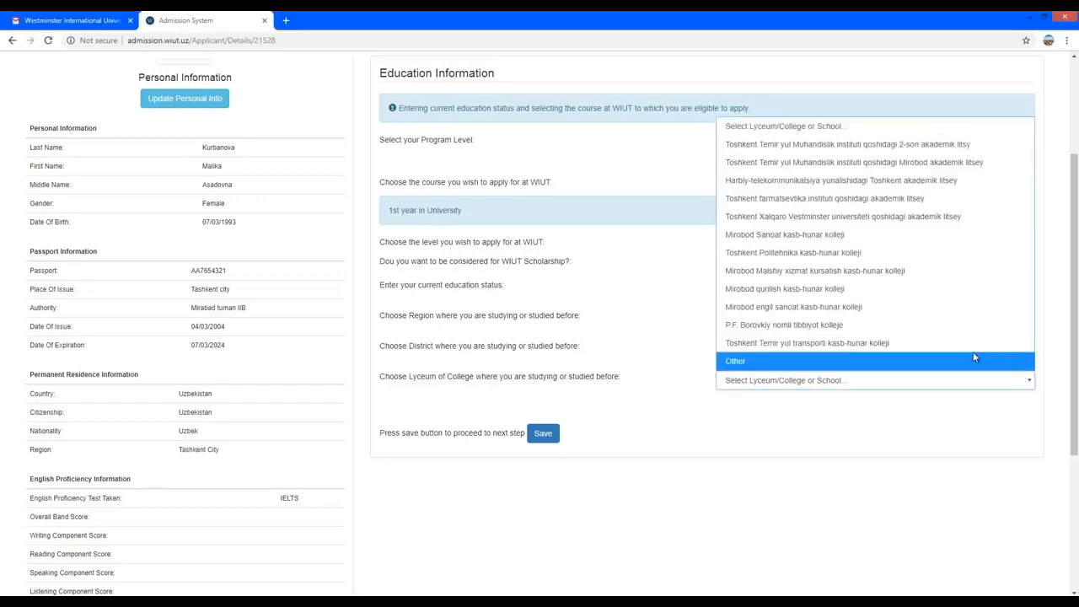
{"action": "left_click", "coordinate": [830, 218]}
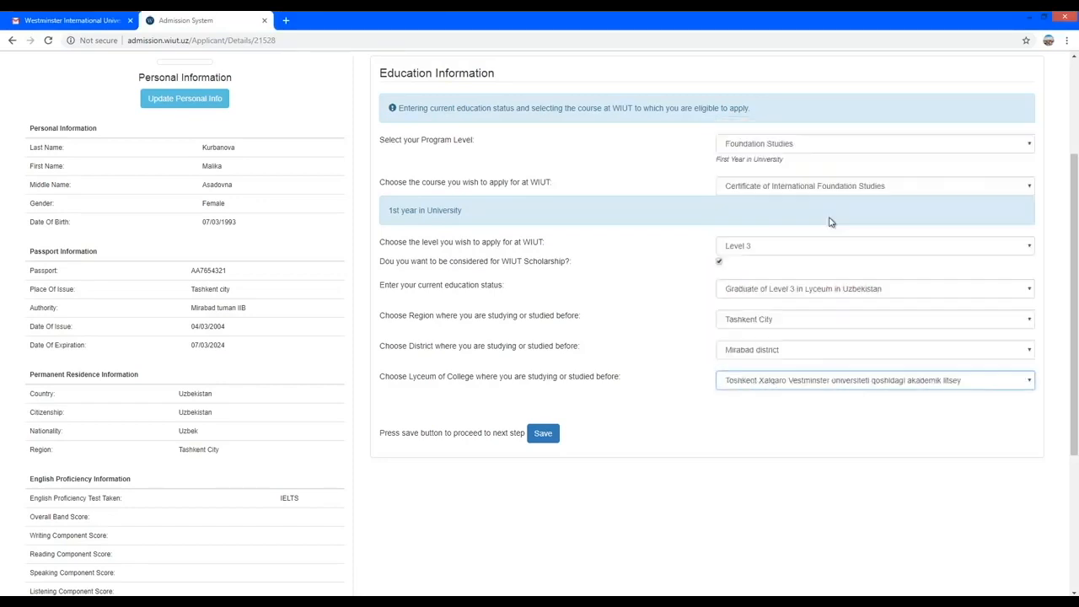
{"action": "left_click", "coordinate": [540, 435]}
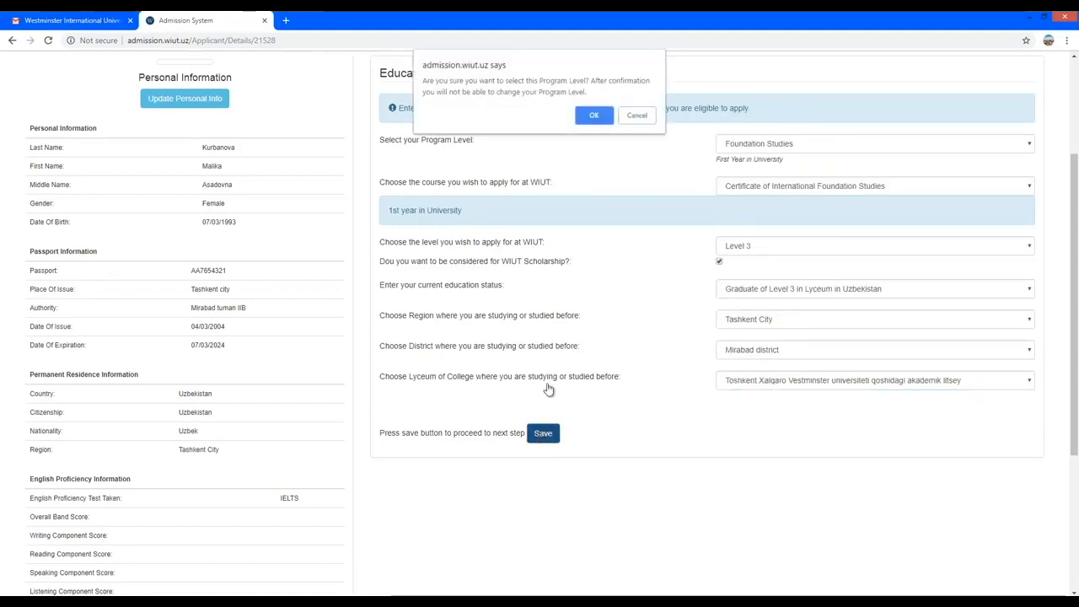
{"action": "left_click", "coordinate": [593, 116]}
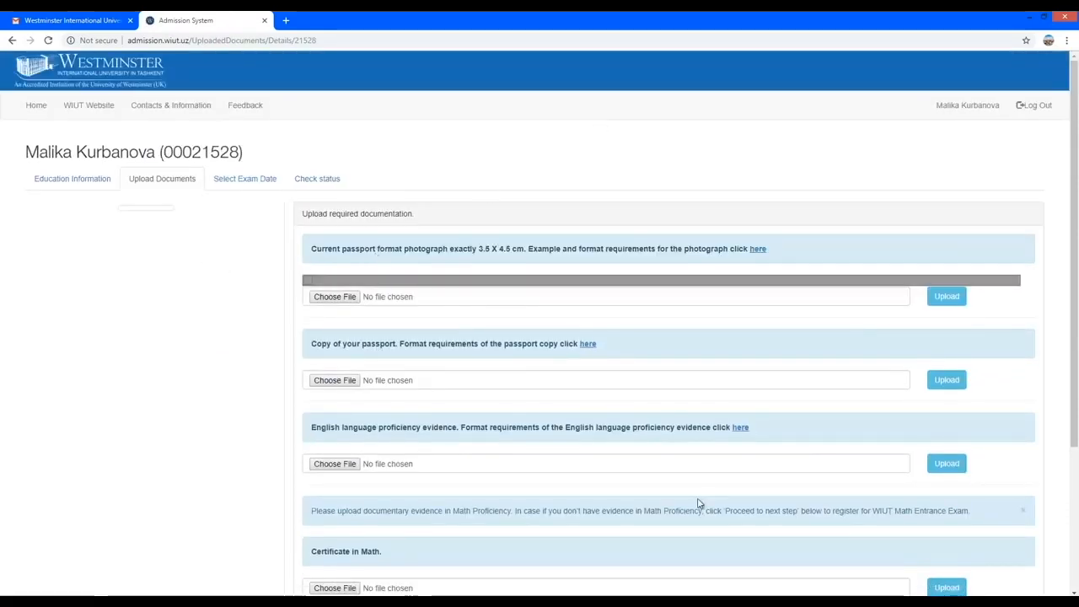
{"action": "scroll", "coordinate": [698, 503], "scroll_direction": "down", "scroll_amount": 1}
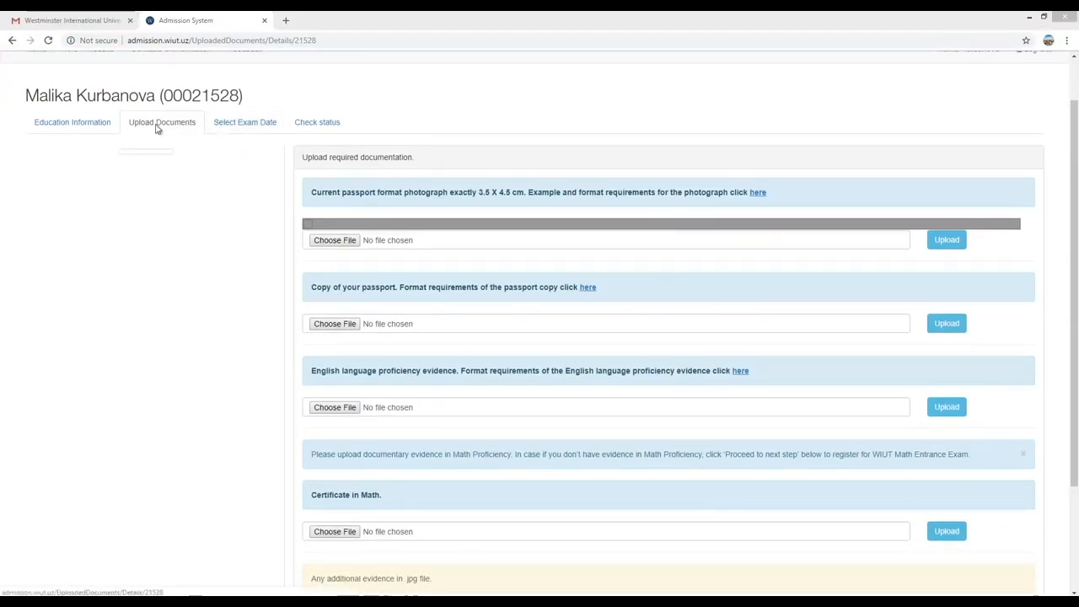
Upload photo_2019.jpg as the passport-size photograph, cropping it on the preview first.
{"action": "left_click", "coordinate": [334, 242]}
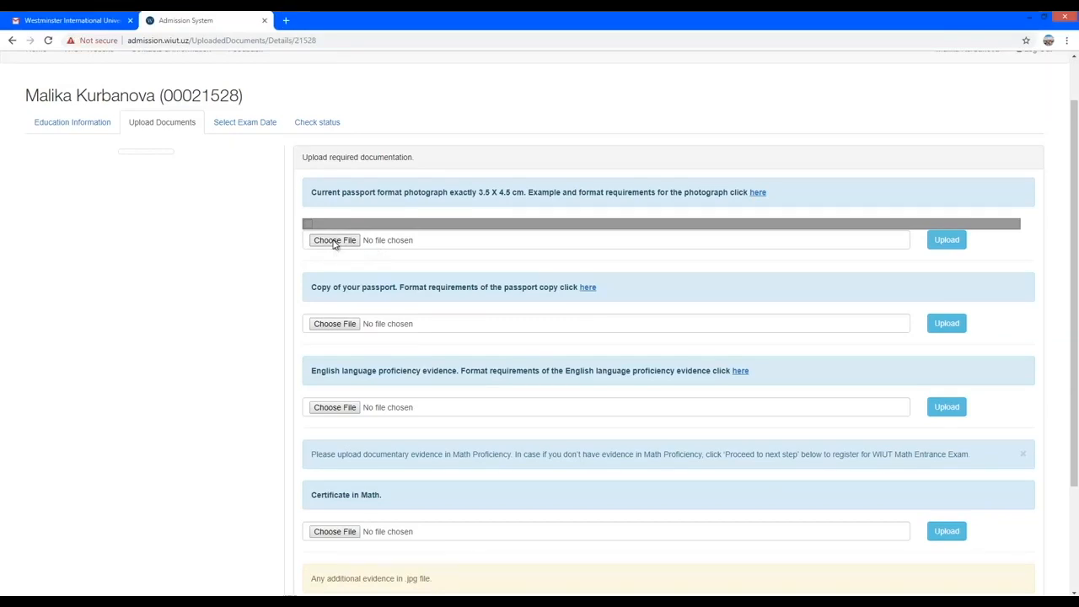
{"action": "scroll", "coordinate": [335, 244], "scroll_direction": "up", "scroll_amount": 1}
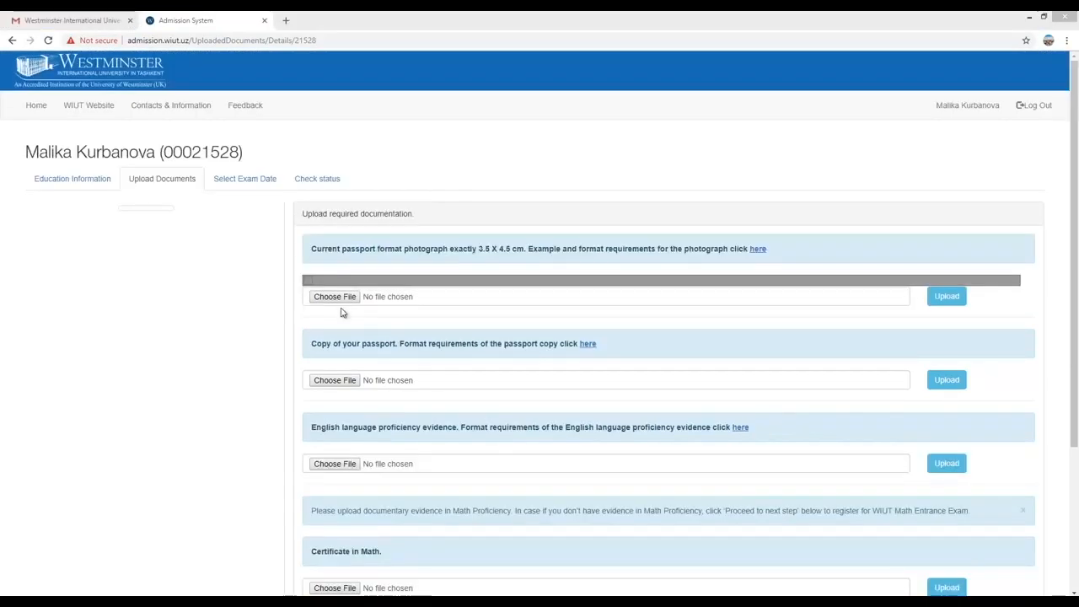
{"action": "left_click", "coordinate": [335, 296]}
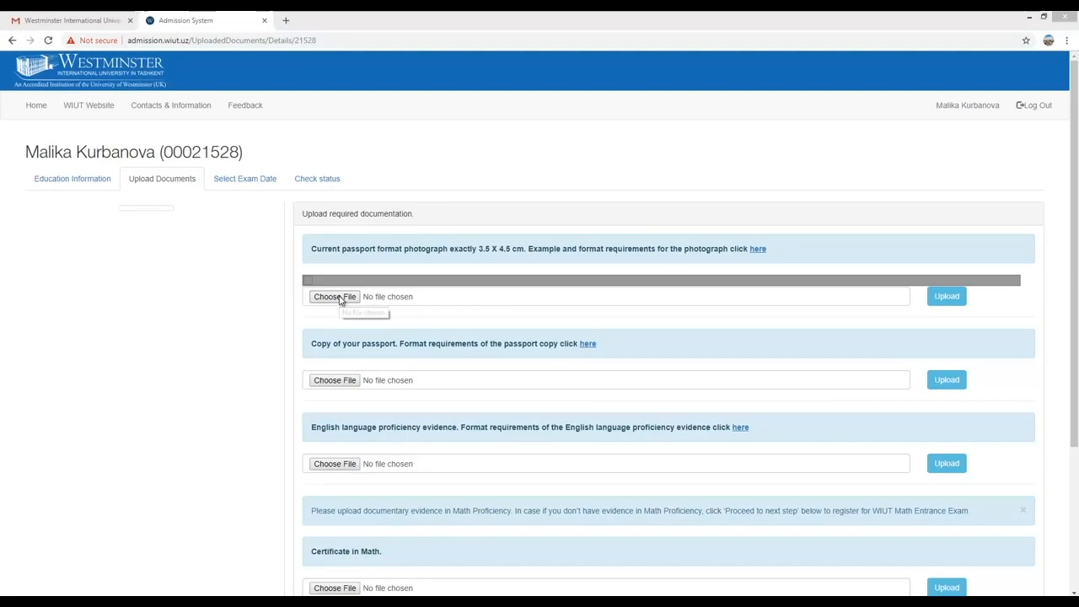
{"action": "left_click", "coordinate": [401, 187]}
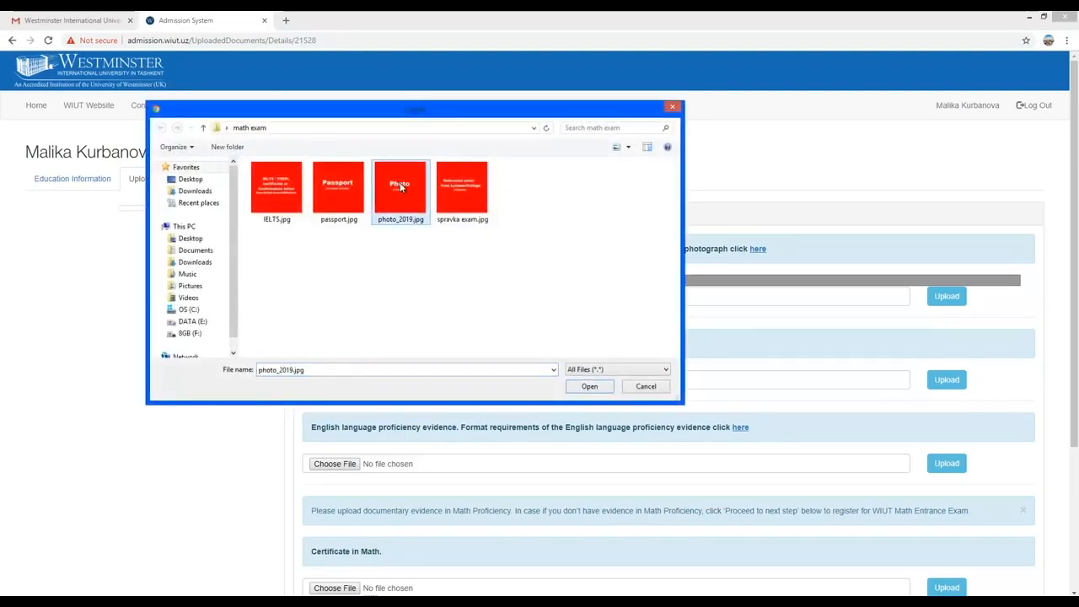
{"action": "left_click", "coordinate": [576, 389]}
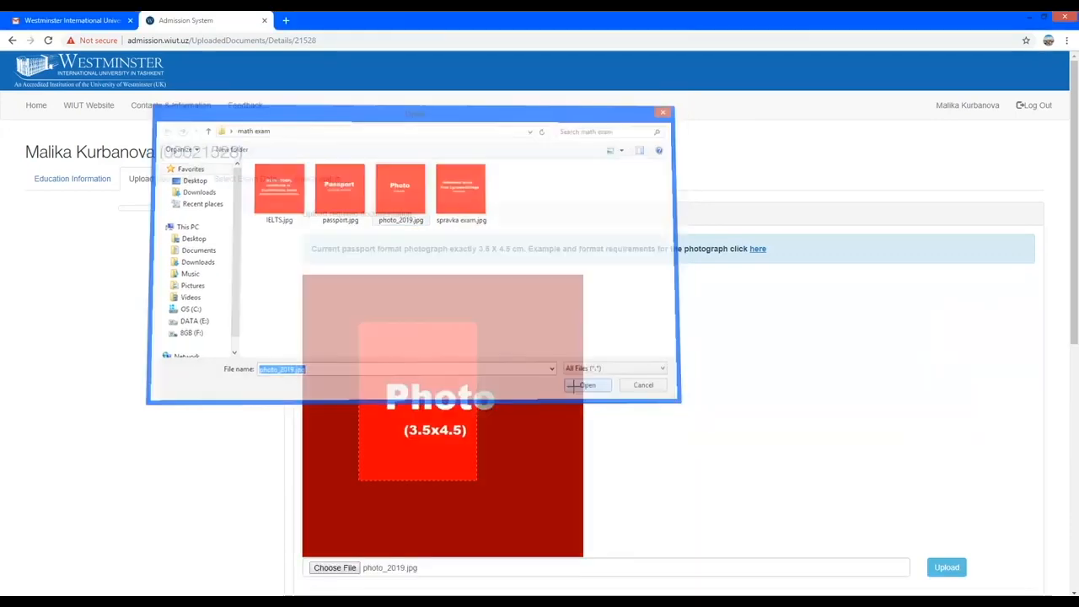
{"action": "scroll", "coordinate": [549, 388], "scroll_direction": "down", "scroll_amount": 1}
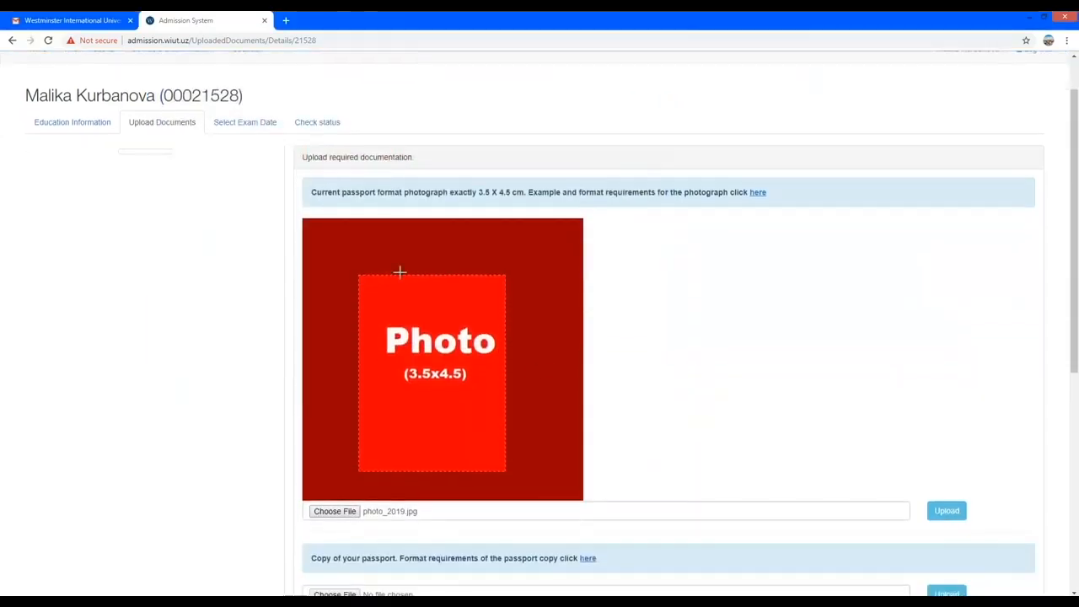
{"action": "left_click_drag", "start_coordinate": [337, 251], "coordinate": [542, 468]}
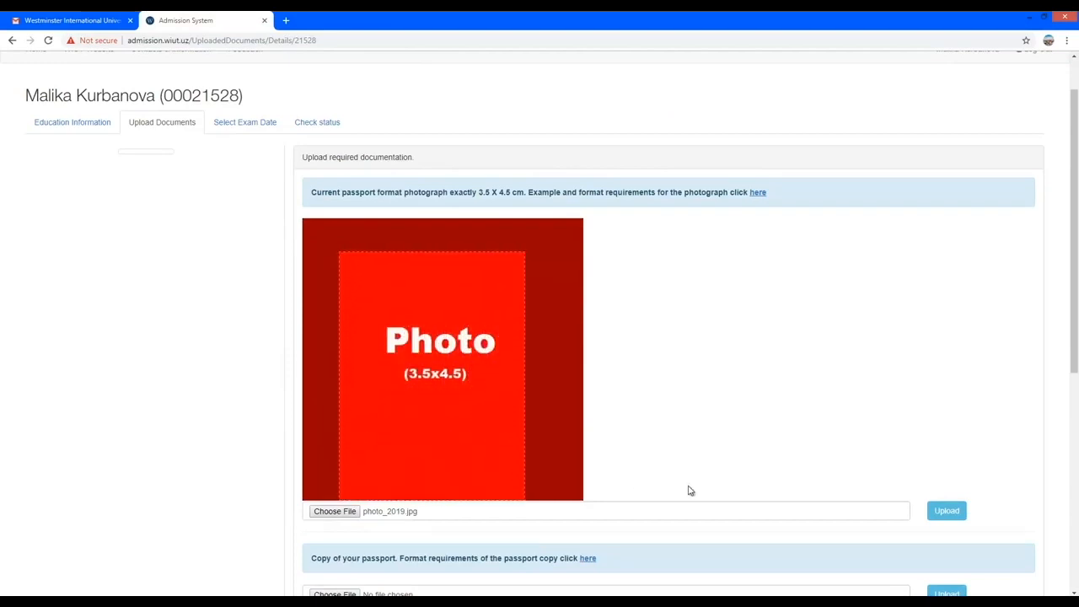
{"action": "scroll", "coordinate": [685, 489], "scroll_direction": "down", "scroll_amount": 2}
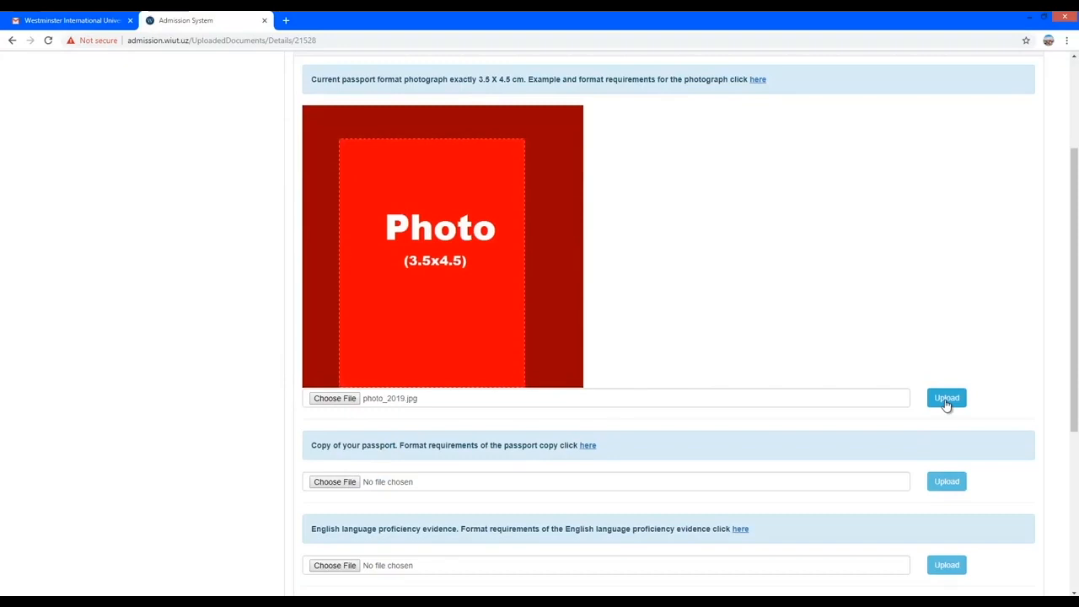
{"action": "left_click", "coordinate": [946, 400]}
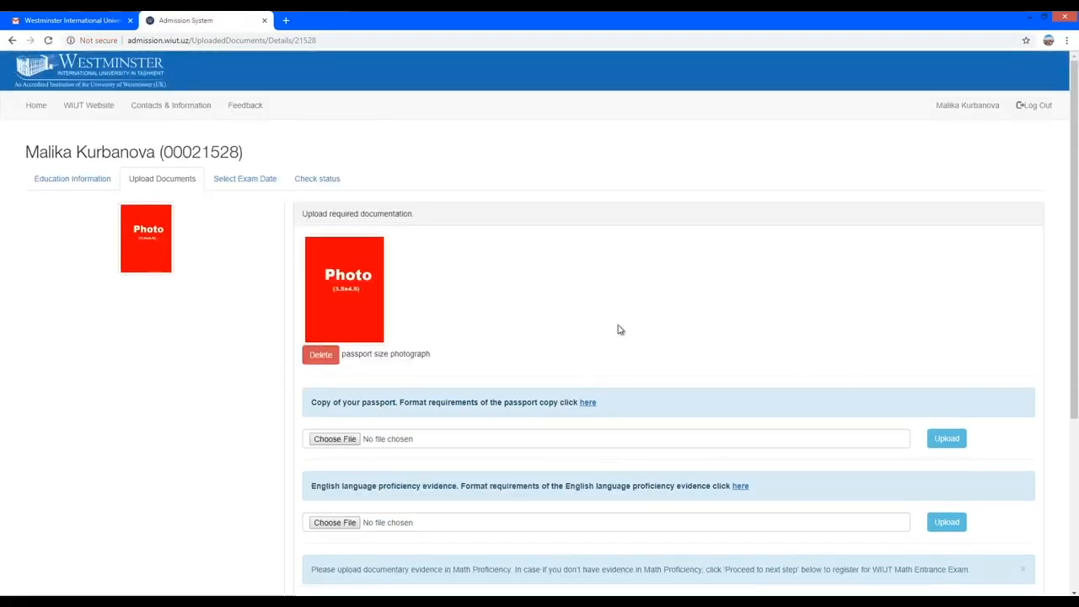
{"action": "scroll", "coordinate": [590, 333], "scroll_direction": "down", "scroll_amount": 1}
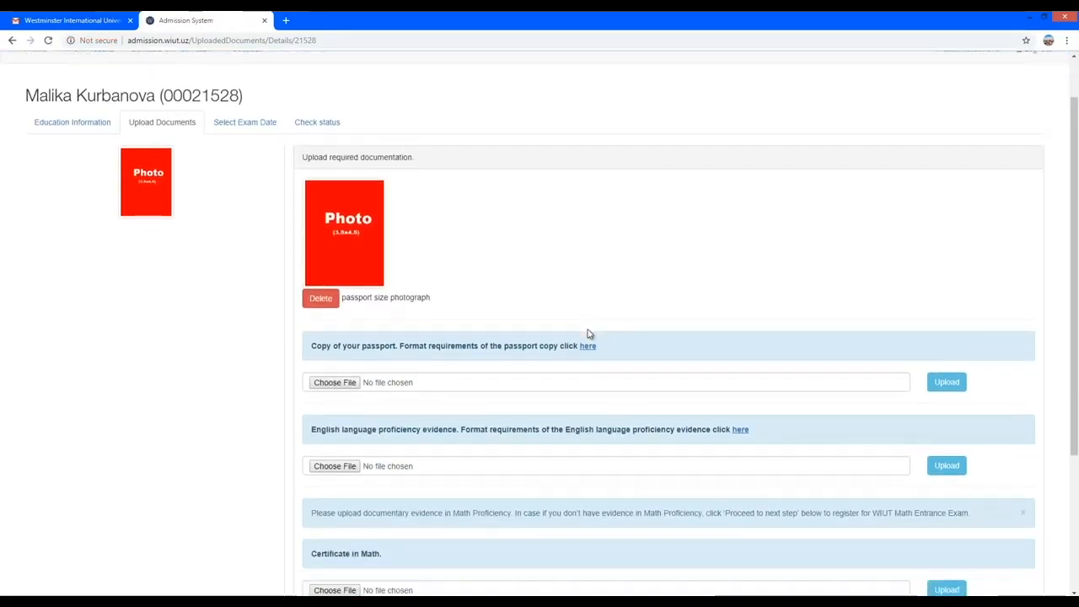
Upload passport.jpg as the passport copy.
{"action": "scroll", "coordinate": [576, 518], "scroll_direction": "down", "scroll_amount": 3}
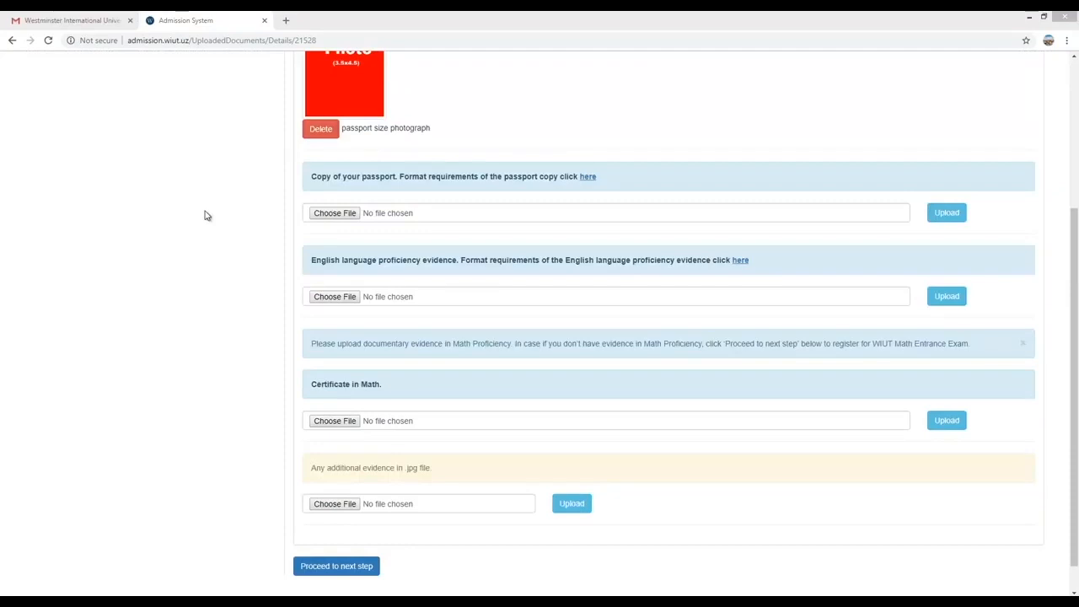
{"action": "left_click", "coordinate": [329, 214]}
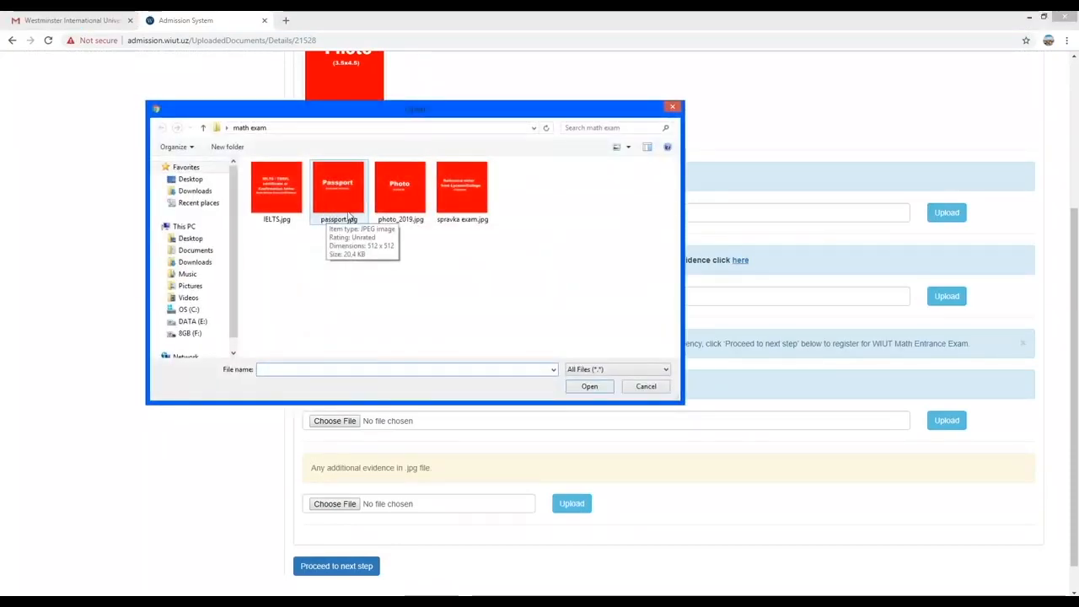
{"action": "left_click", "coordinate": [354, 193]}
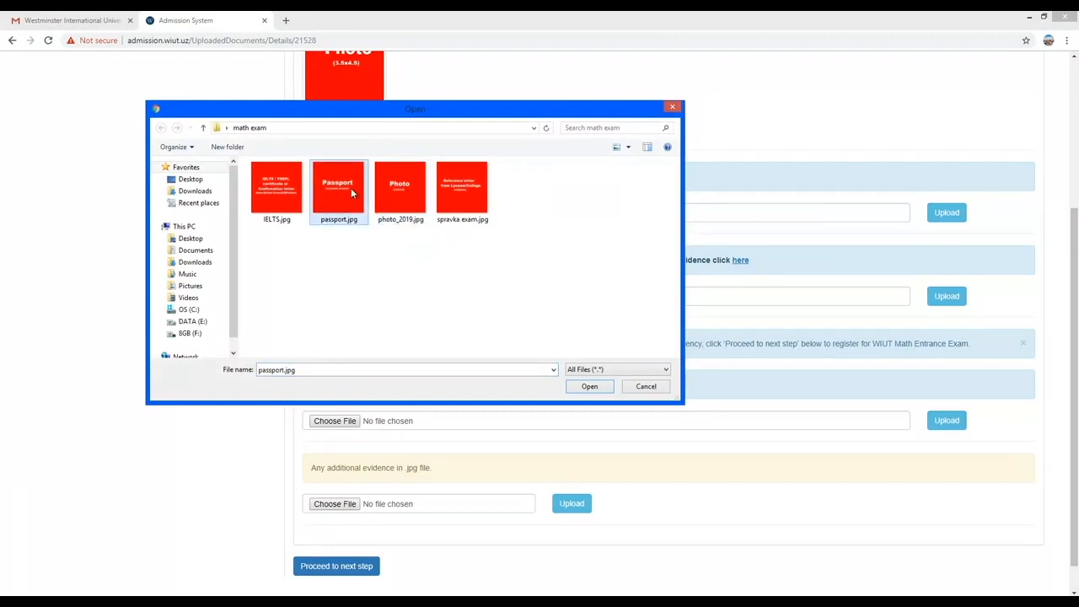
{"action": "left_click", "coordinate": [591, 390]}
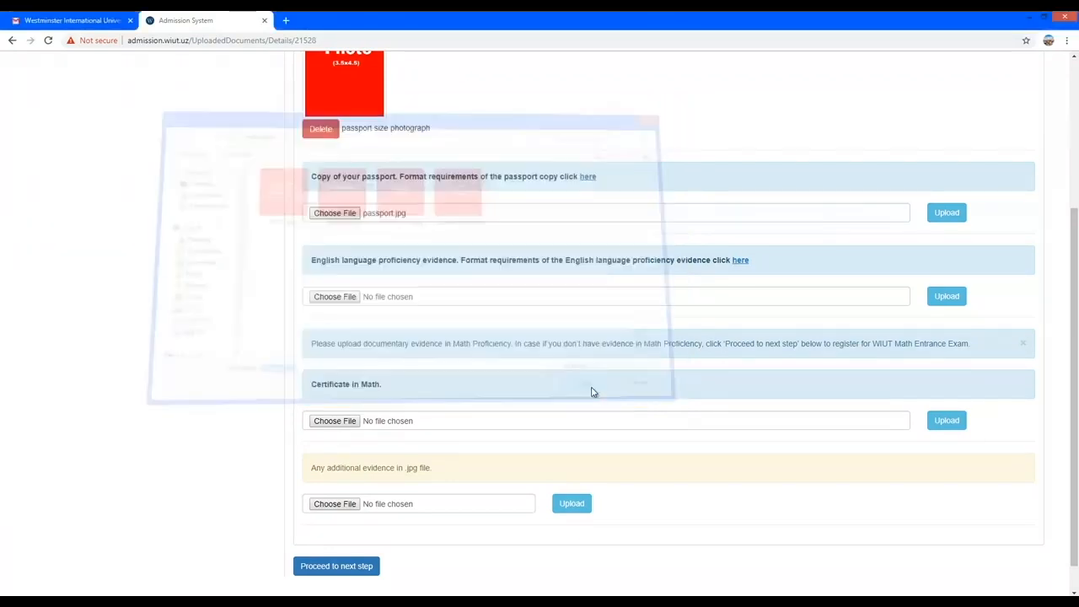
{"action": "left_click", "coordinate": [941, 218]}
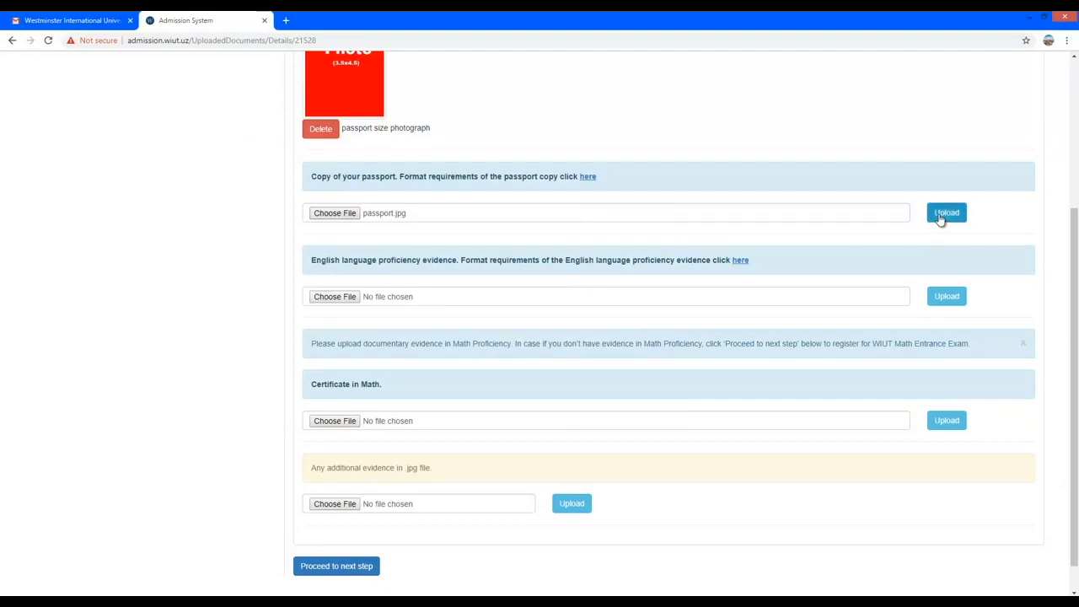
Upload IELTS.jpg as the English language proficiency evidence.
{"action": "scroll", "coordinate": [720, 342], "scroll_direction": "down", "scroll_amount": 3}
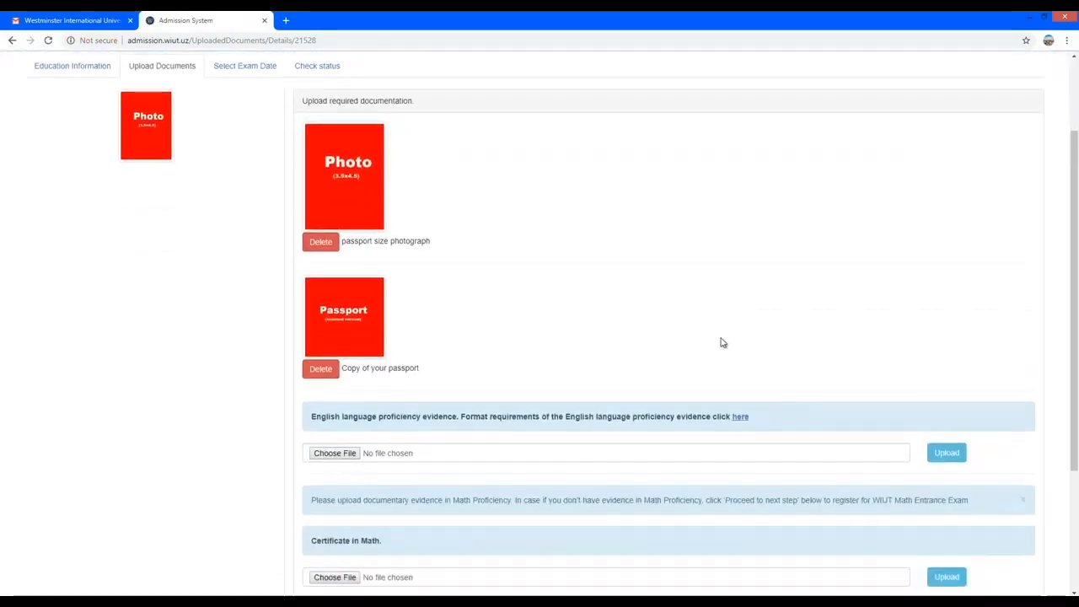
{"action": "scroll", "coordinate": [720, 343], "scroll_direction": "down", "scroll_amount": 1}
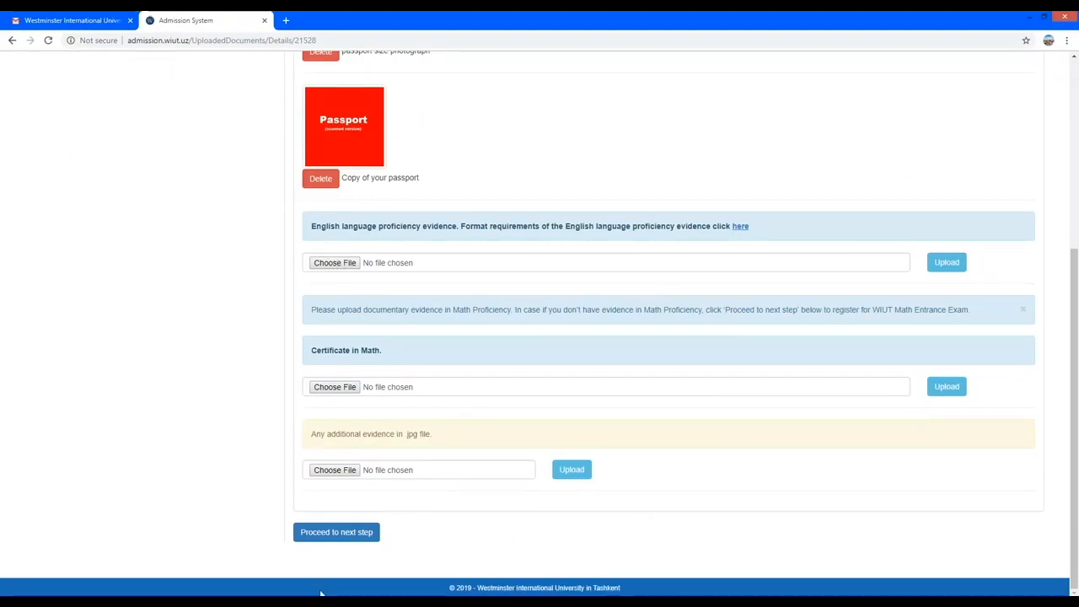
{"action": "left_click", "coordinate": [335, 263]}
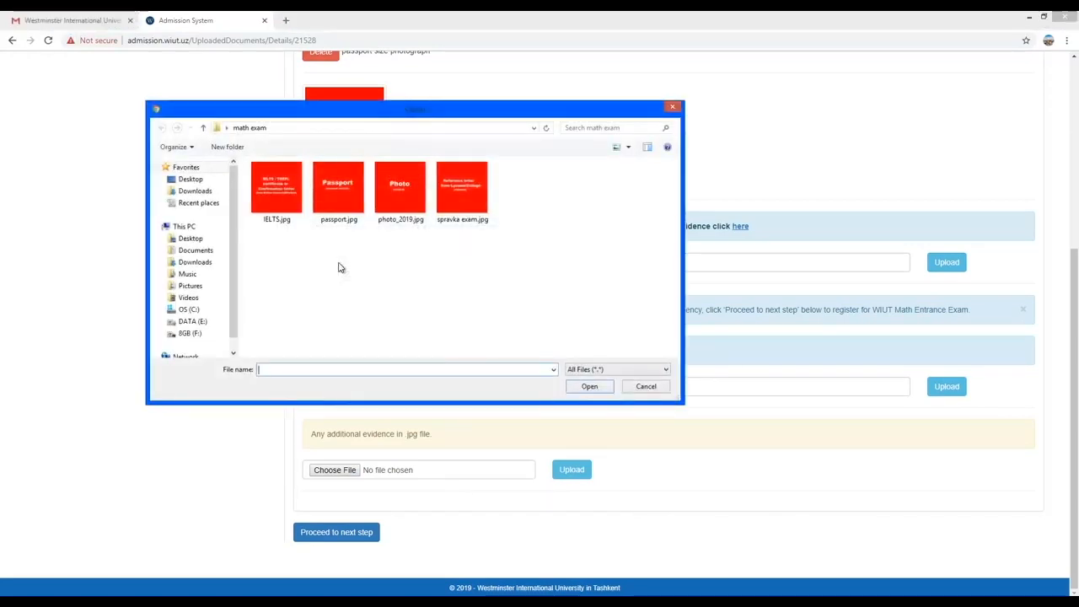
{"action": "left_click", "coordinate": [298, 215]}
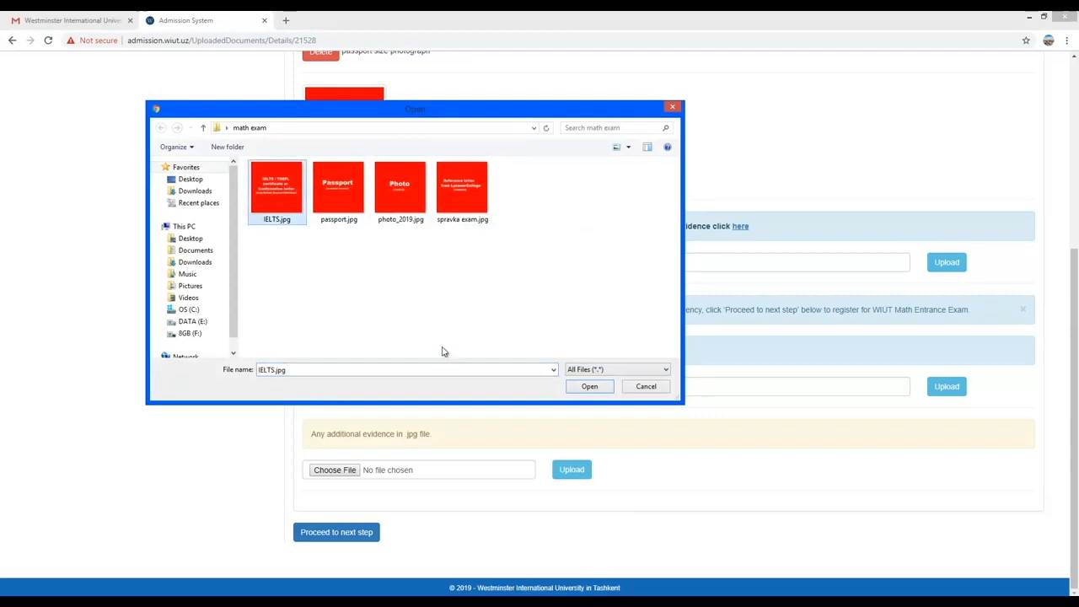
{"action": "left_click", "coordinate": [590, 387]}
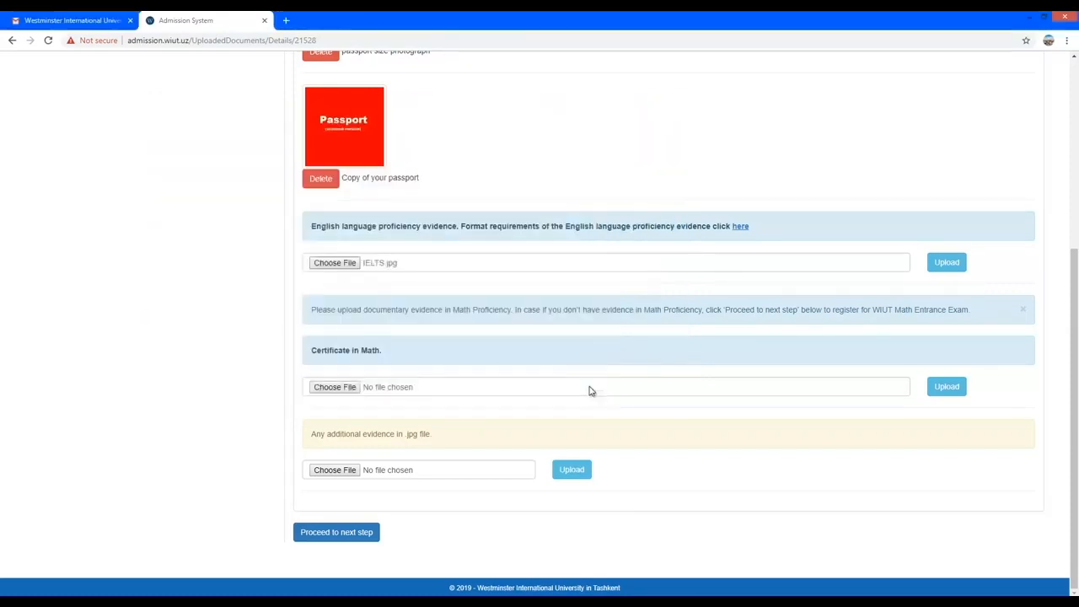
{"action": "left_click", "coordinate": [935, 263]}
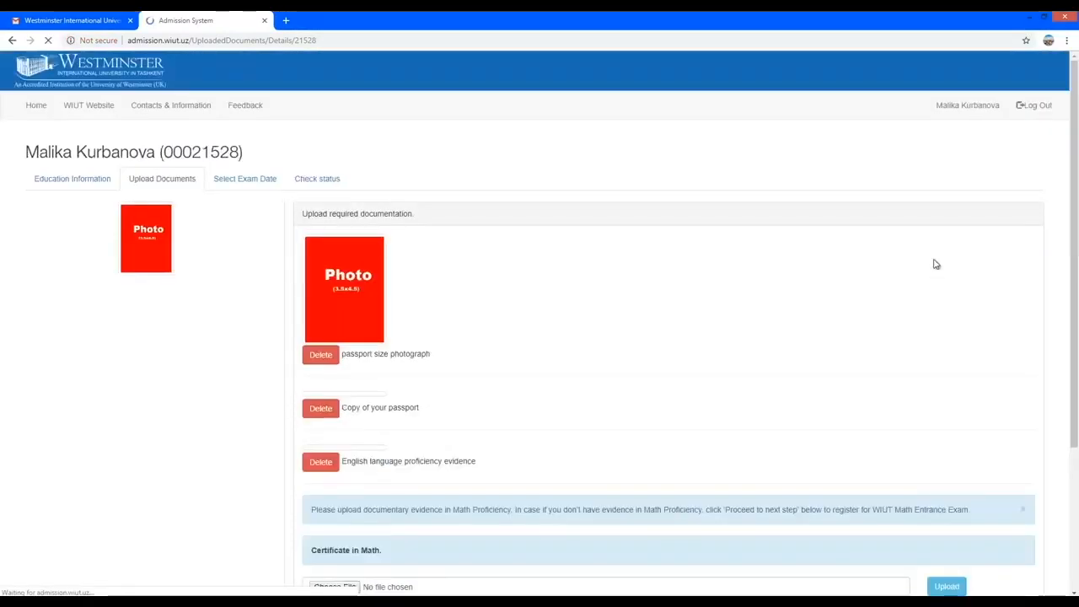
{"action": "scroll", "coordinate": [645, 387], "scroll_direction": "down", "scroll_amount": 5}
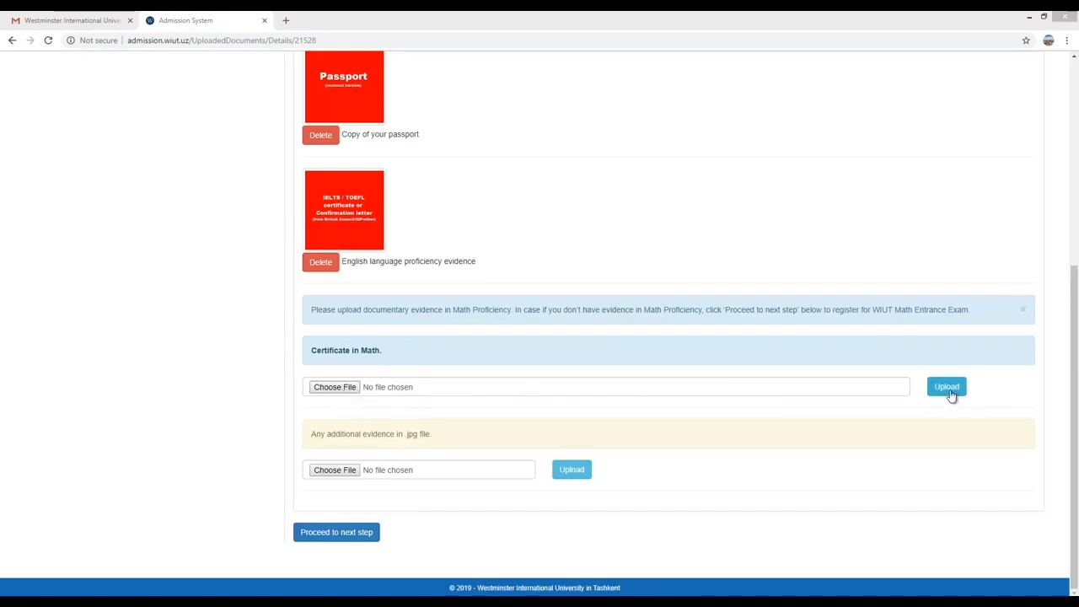
Upload spravka exam.jpg in the additional evidence row.
{"action": "left_click", "coordinate": [334, 471]}
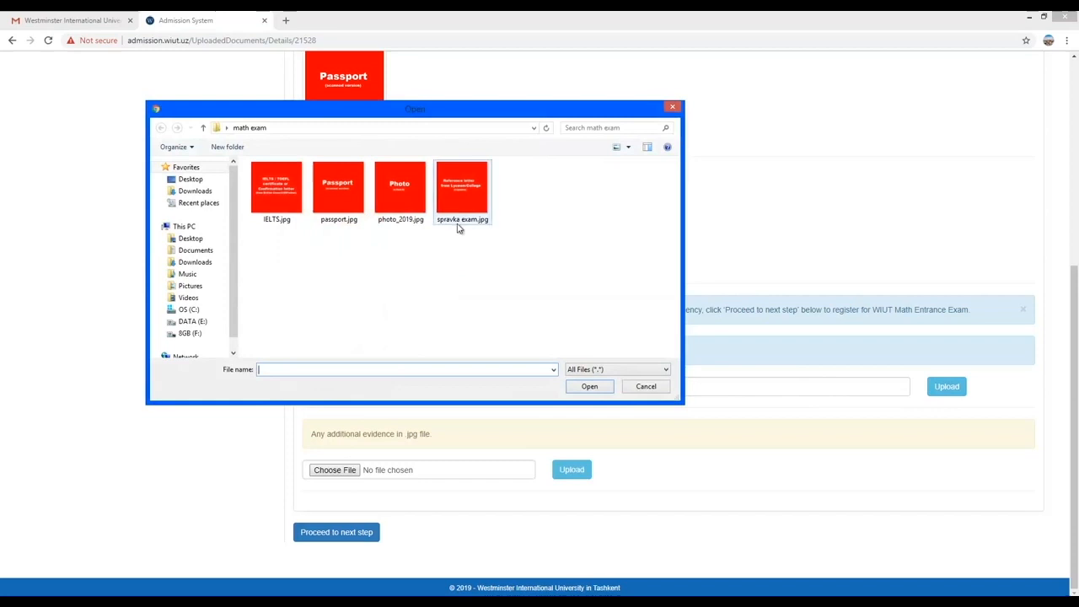
{"action": "left_click", "coordinate": [466, 193]}
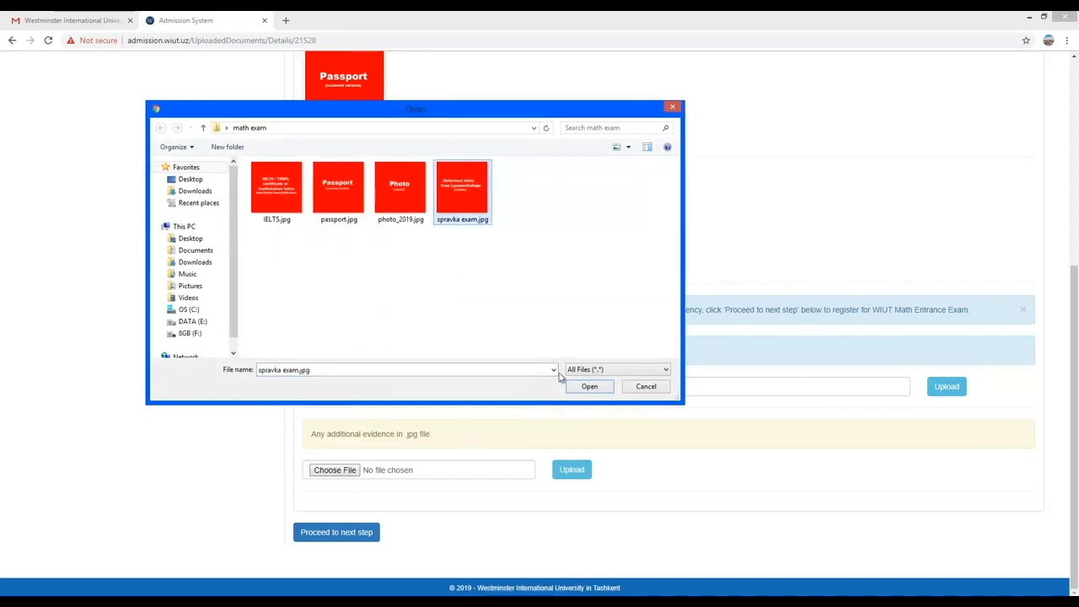
{"action": "left_click", "coordinate": [582, 386]}
{"action": "left_click", "coordinate": [571, 470]}
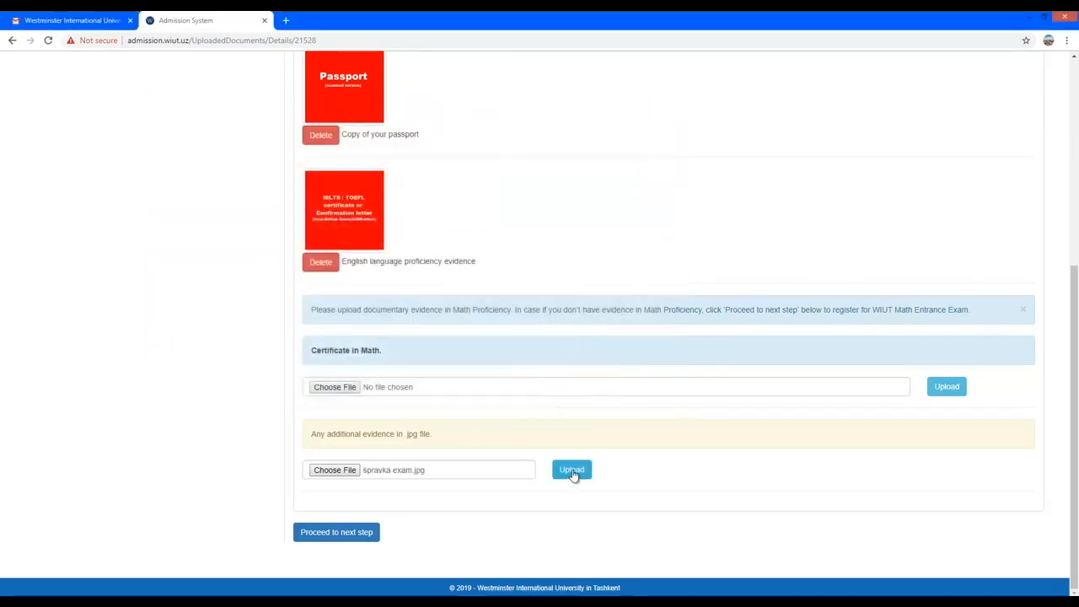
{"action": "scroll", "coordinate": [573, 476], "scroll_direction": "down", "scroll_amount": 5}
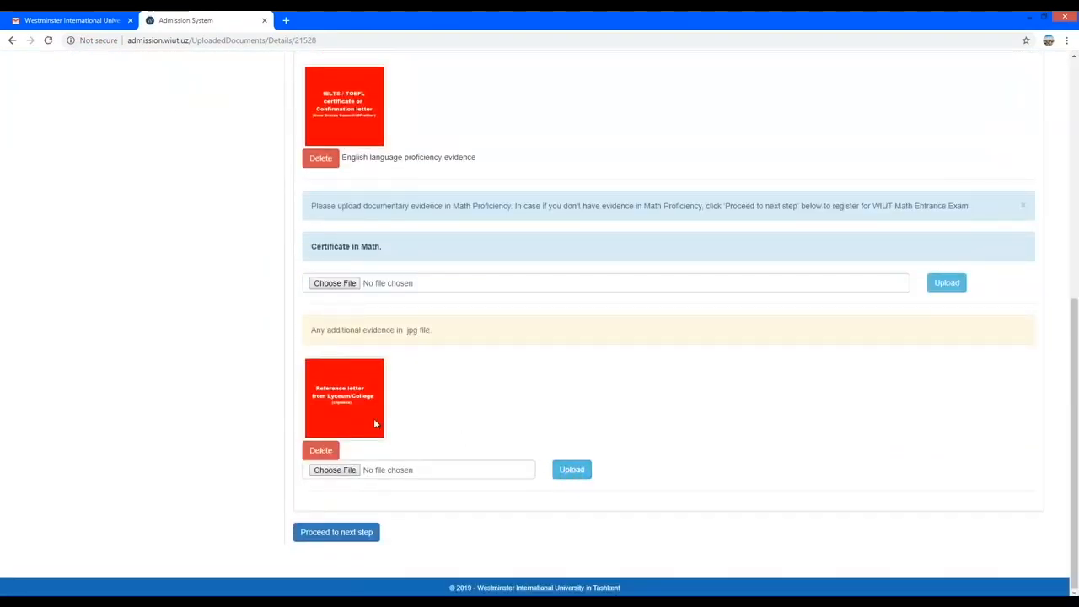
{"action": "left_click", "coordinate": [331, 533]}
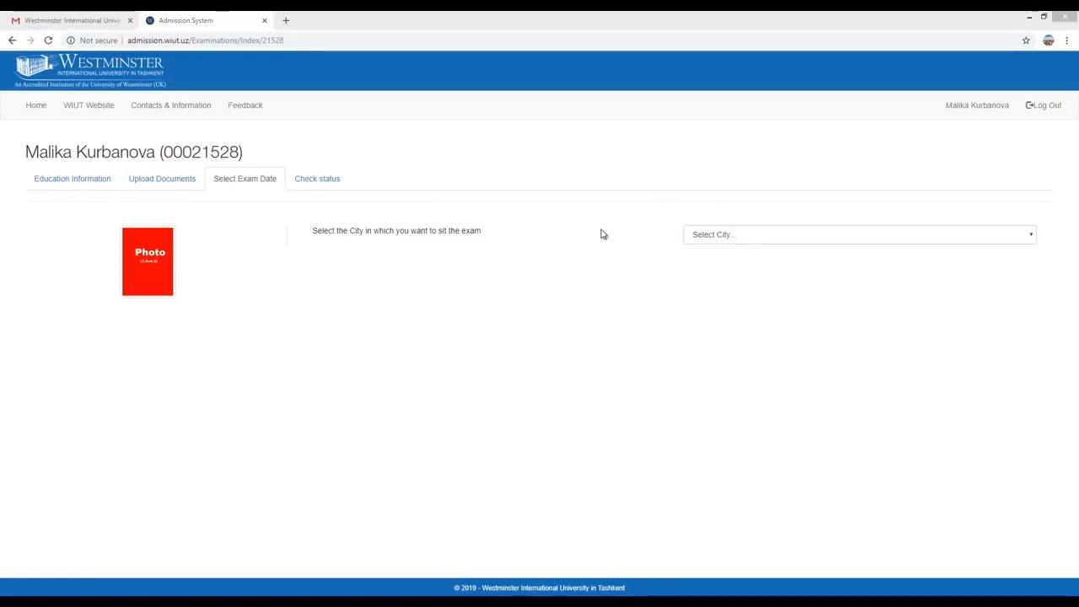
{"action": "left_click", "coordinate": [1031, 236]}
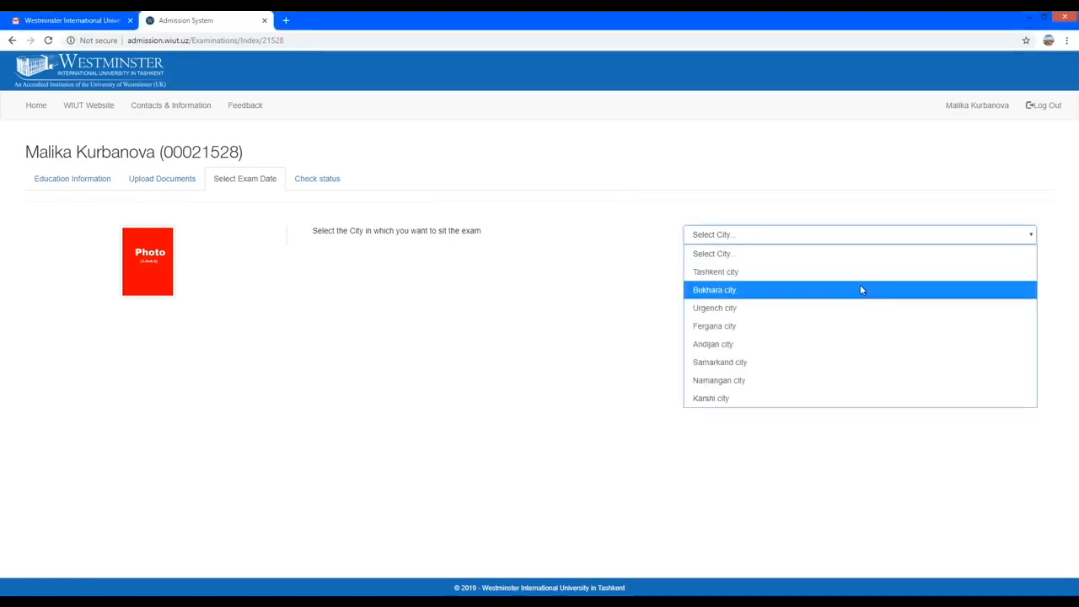
{"action": "left_click", "coordinate": [722, 272]}
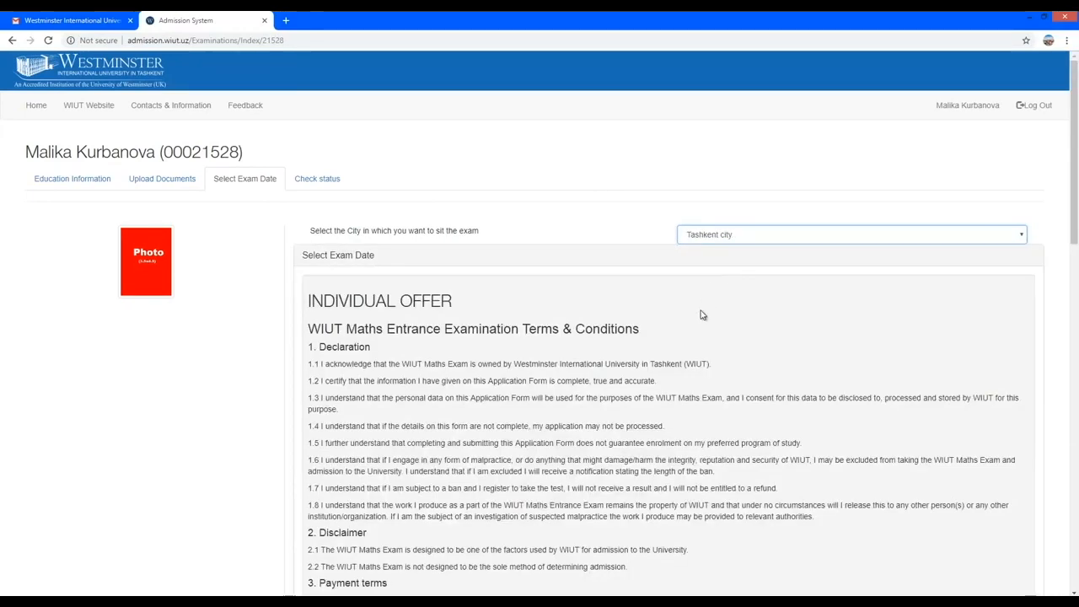
{"action": "scroll", "coordinate": [703, 315], "scroll_direction": "down", "scroll_amount": 1}
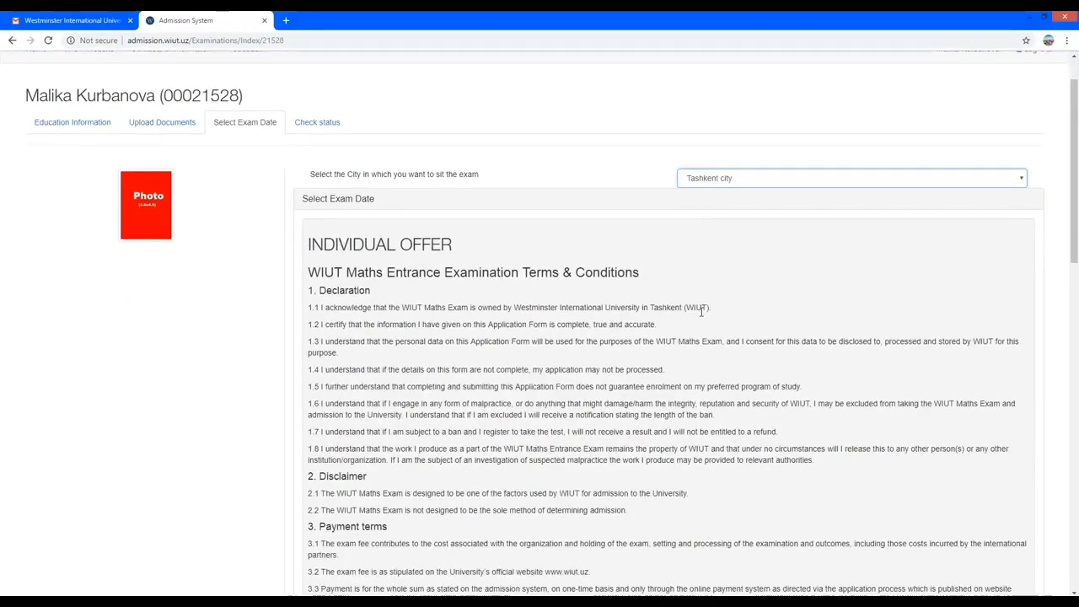
{"action": "scroll", "coordinate": [700, 312], "scroll_direction": "down", "scroll_amount": 1}
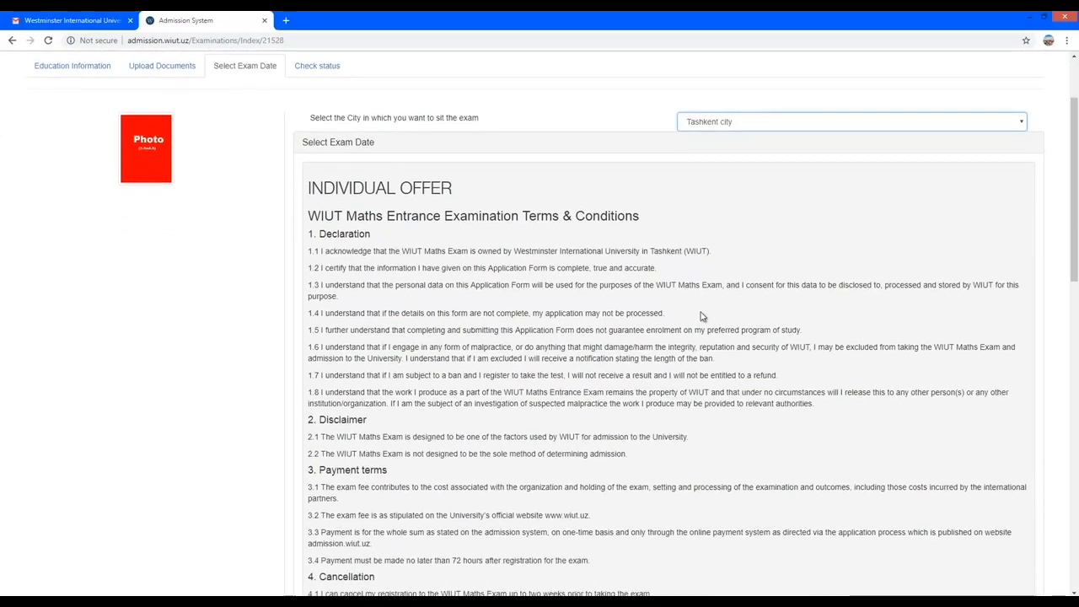
{"action": "scroll", "coordinate": [701, 312], "scroll_direction": "down", "scroll_amount": 1}
{"action": "scroll", "coordinate": [701, 316], "scroll_direction": "down", "scroll_amount": 4}
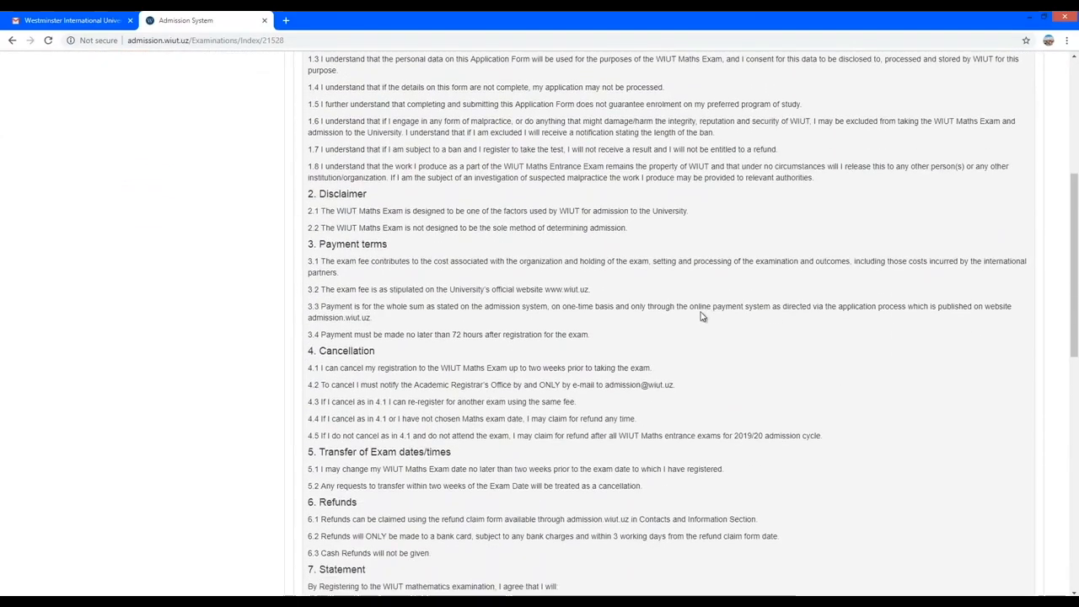
{"action": "scroll", "coordinate": [702, 316], "scroll_direction": "down", "scroll_amount": 5}
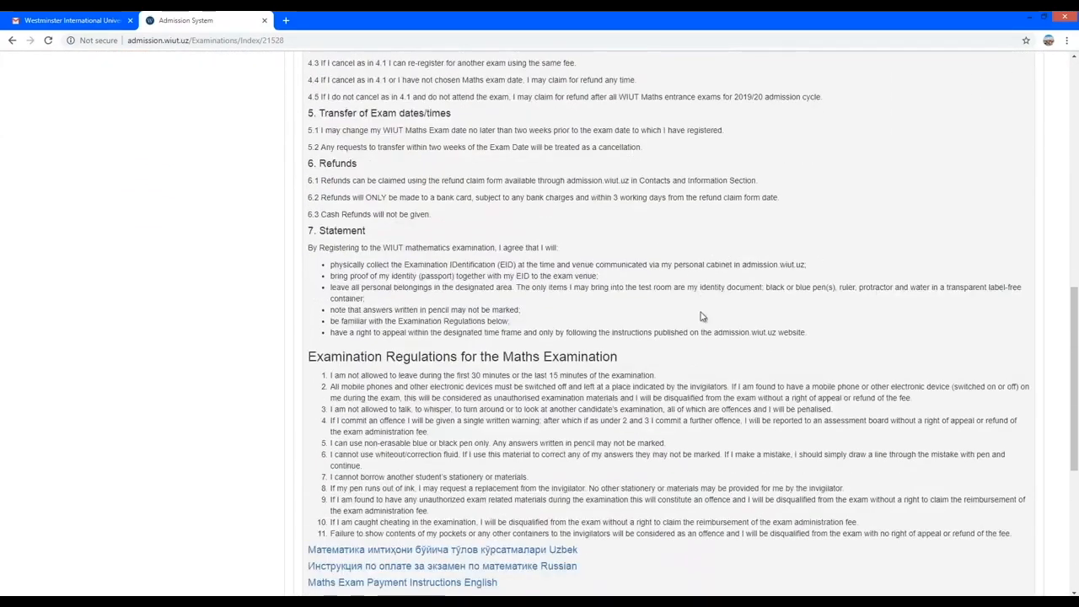
{"action": "scroll", "coordinate": [700, 315], "scroll_direction": "down", "scroll_amount": 3}
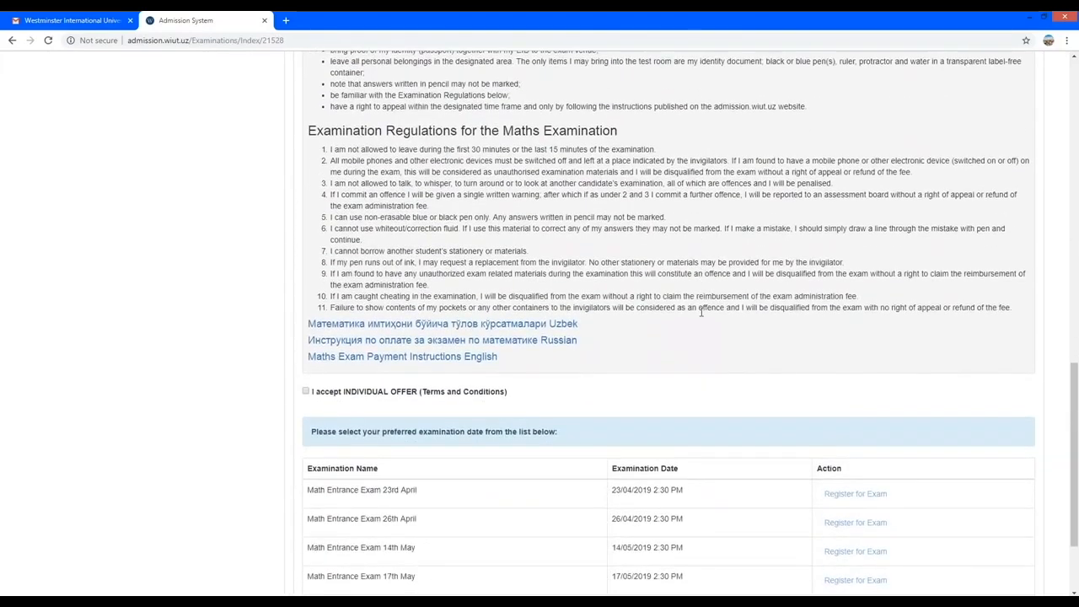
{"action": "scroll", "coordinate": [700, 313], "scroll_direction": "down", "scroll_amount": 1}
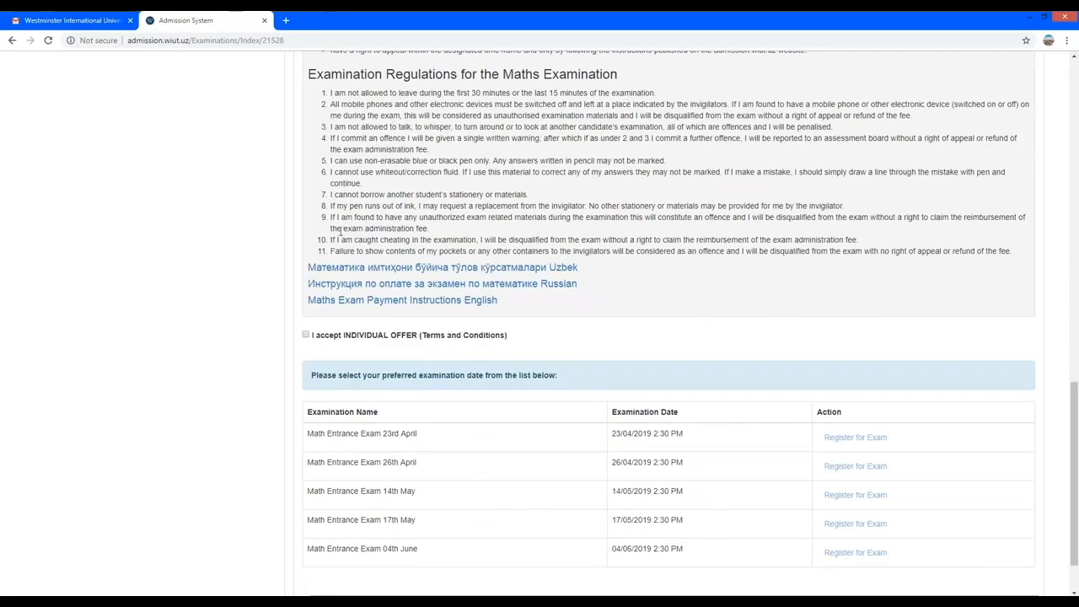
Accept the INDIVIDUAL OFFER terms and register for the Math Entrance Exam on 17th May.
{"action": "left_click", "coordinate": [308, 336]}
{"action": "scroll", "coordinate": [309, 337], "scroll_direction": "down", "scroll_amount": 3}
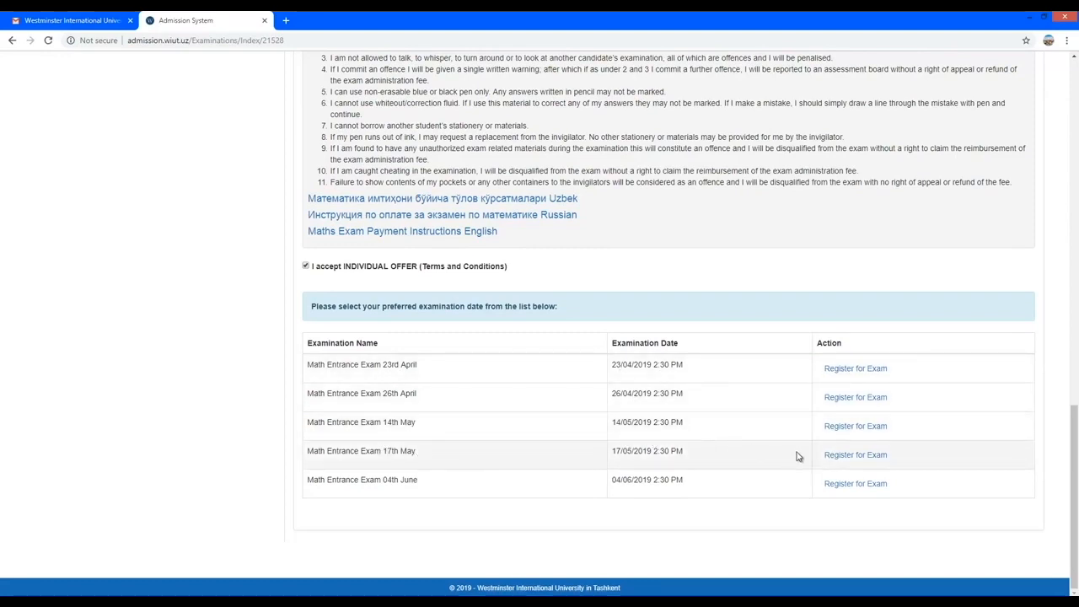
{"action": "left_click", "coordinate": [839, 458]}
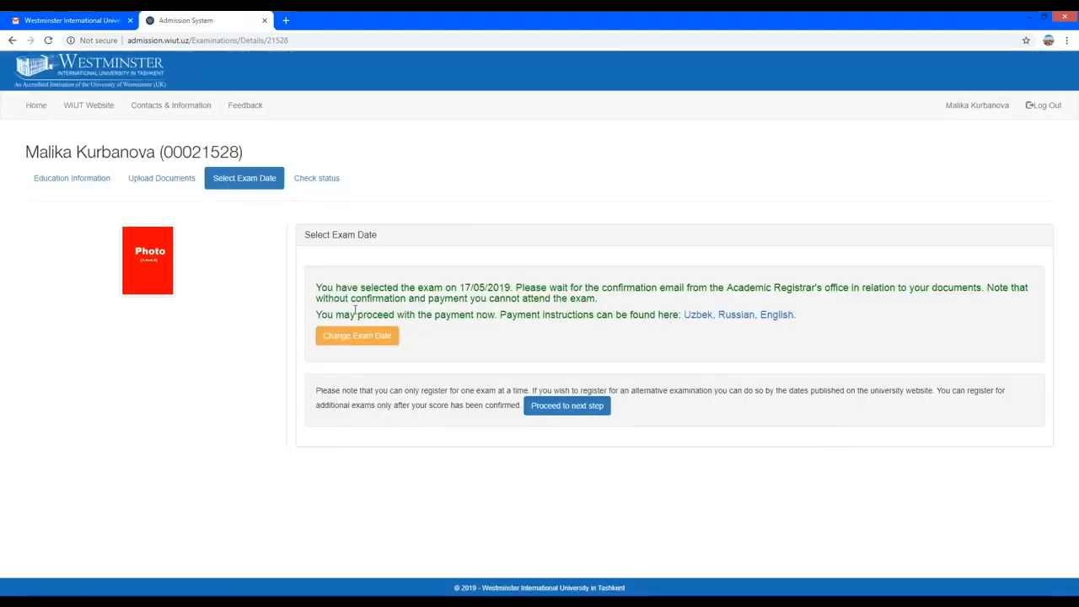
Review the 17/05/2019 exam confirmation and payment note, then proceed to the next step.
{"action": "left_click", "coordinate": [316, 291]}
{"action": "left_click_drag", "start_coordinate": [316, 288], "coordinate": [460, 289]}
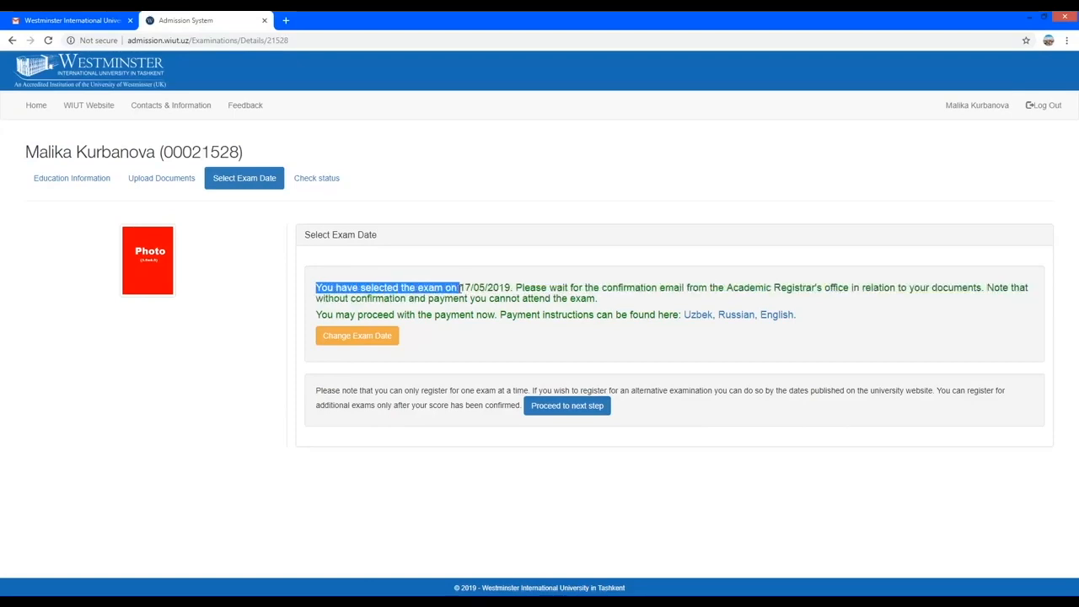
{"action": "left_click", "coordinate": [448, 337]}
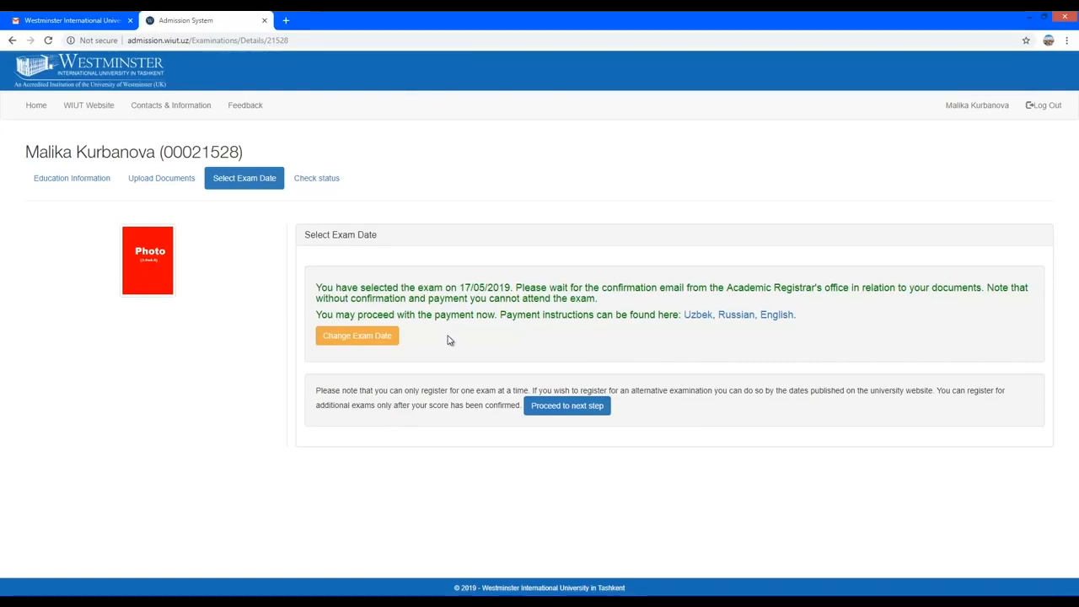
{"action": "left_click_drag", "start_coordinate": [317, 313], "coordinate": [678, 326]}
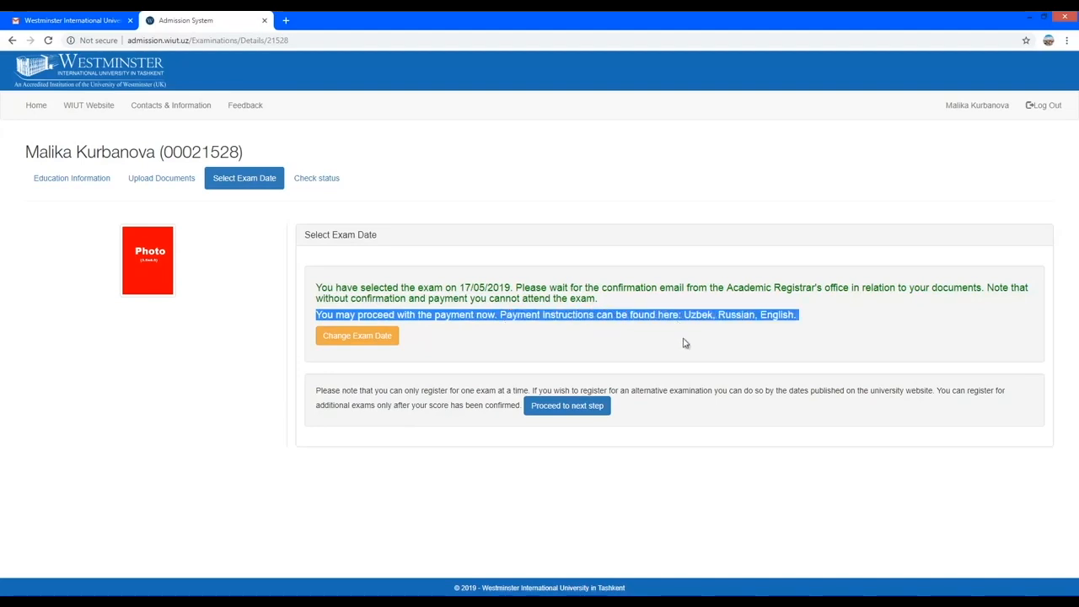
{"action": "left_click", "coordinate": [685, 343]}
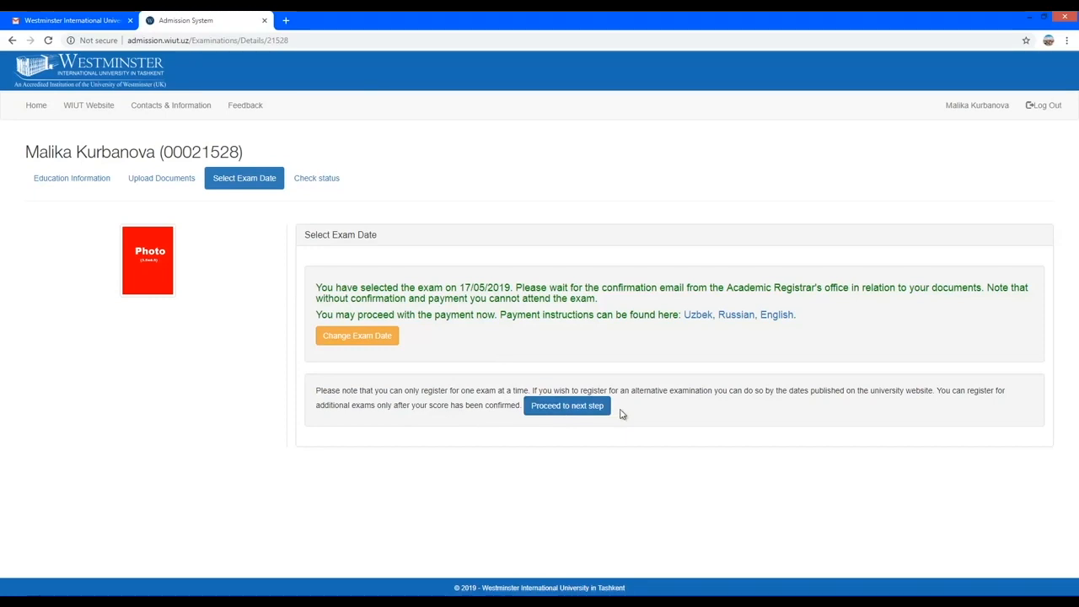
{"action": "left_click", "coordinate": [567, 405]}
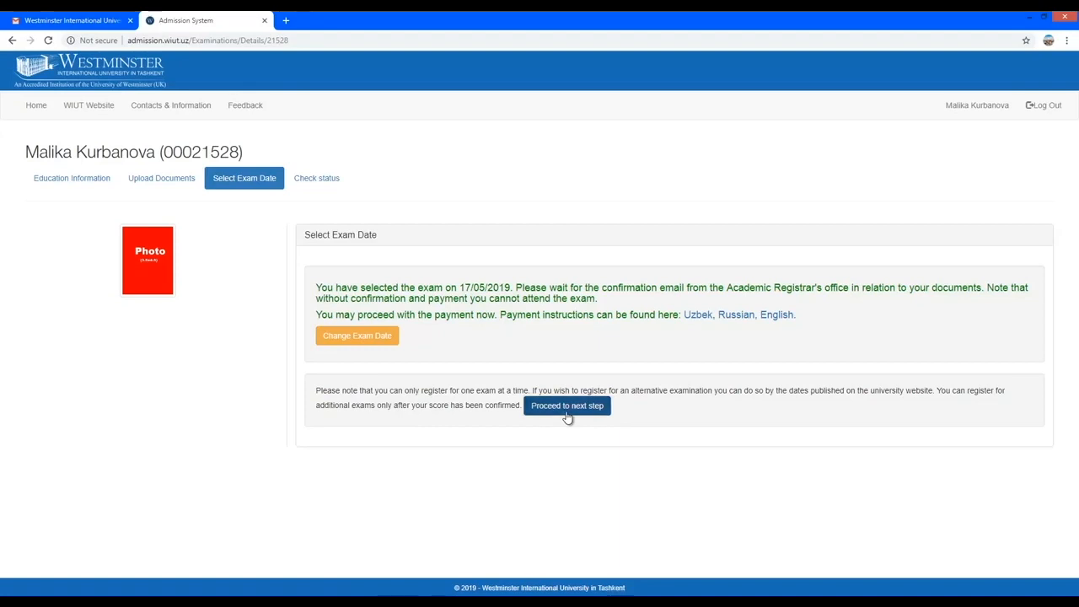
{"action": "scroll", "coordinate": [713, 402], "scroll_direction": "down", "scroll_amount": 1}
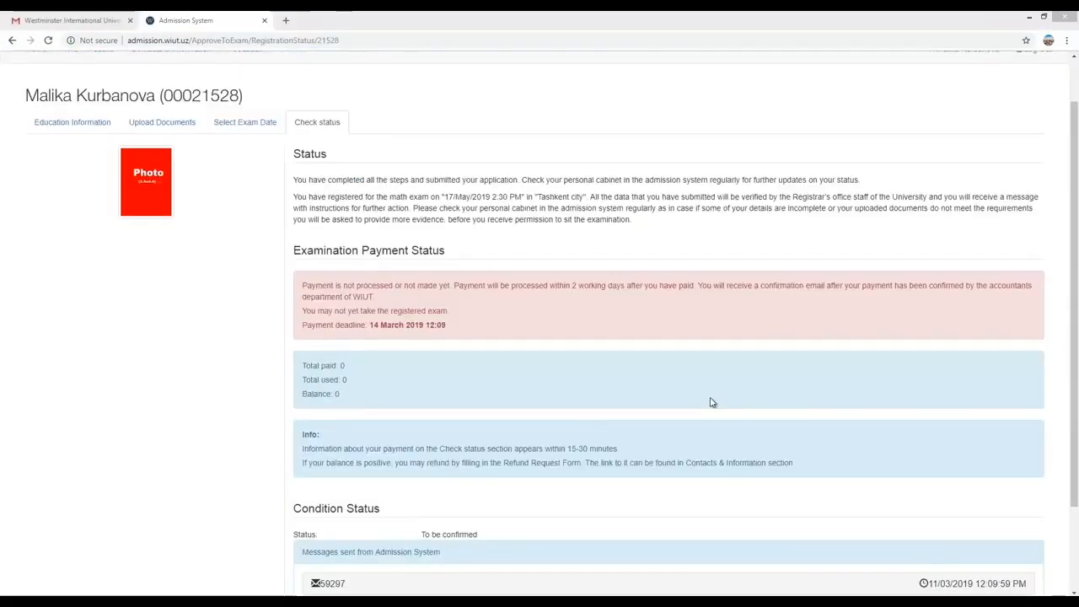
{"action": "left_click_drag", "start_coordinate": [294, 179], "coordinate": [859, 181]}
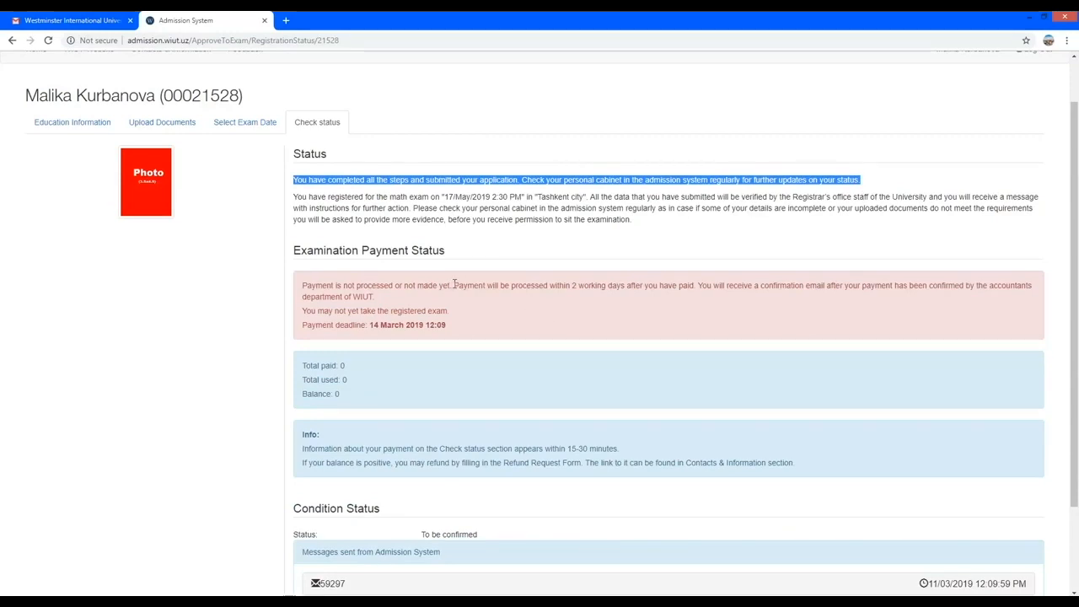
{"action": "left_click_drag", "start_coordinate": [454, 285], "coordinate": [1042, 300]}
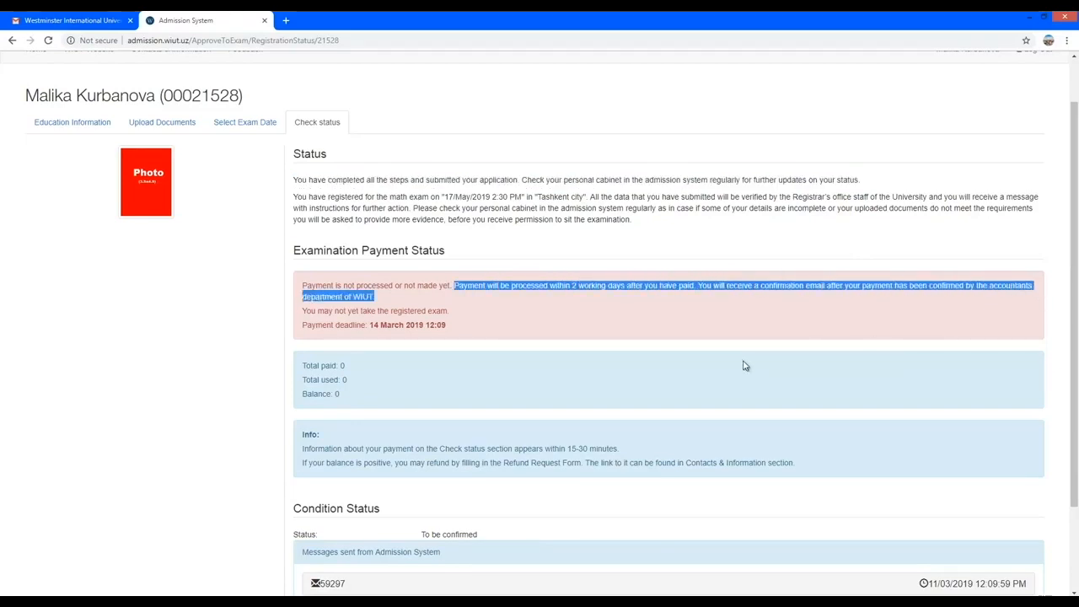
{"action": "scroll", "coordinate": [745, 372], "scroll_direction": "down", "scroll_amount": 2}
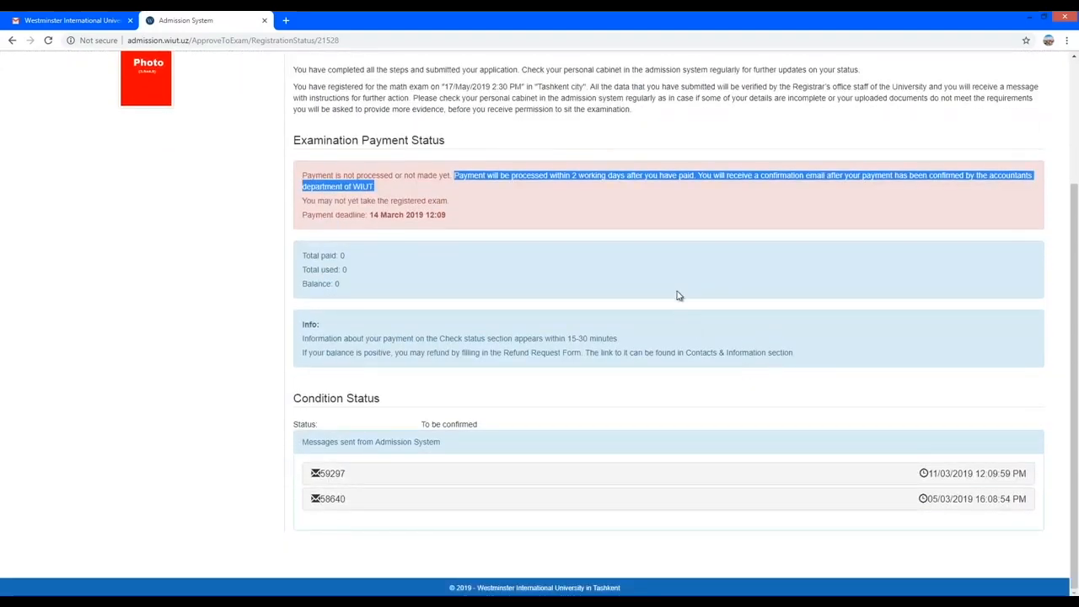
{"action": "left_click", "coordinate": [678, 291]}
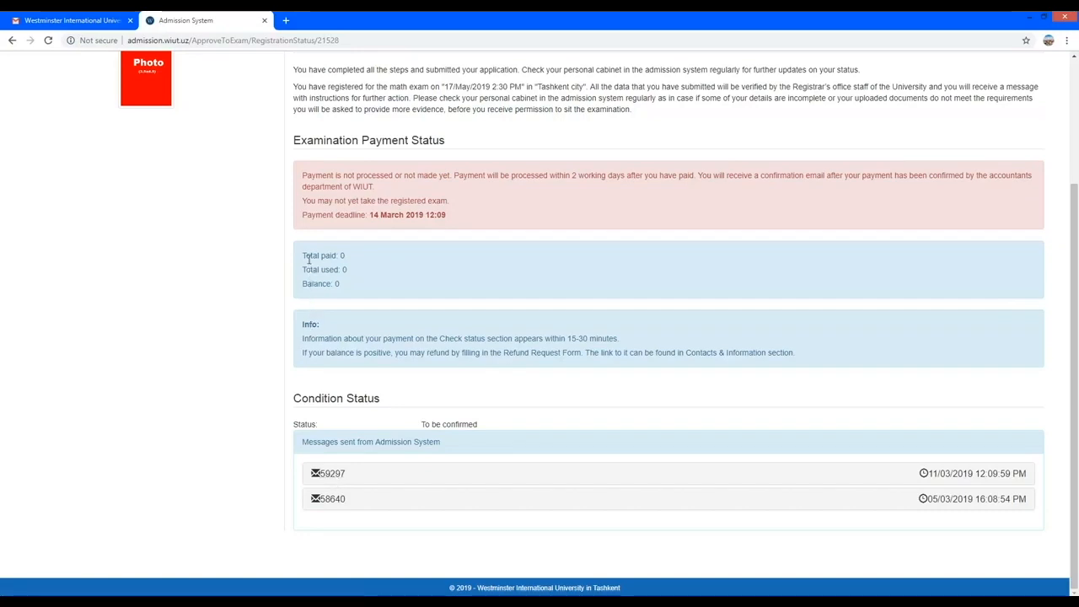
{"action": "left_click_drag", "start_coordinate": [302, 283], "coordinate": [344, 289]}
{"action": "left_click", "coordinate": [401, 389]}
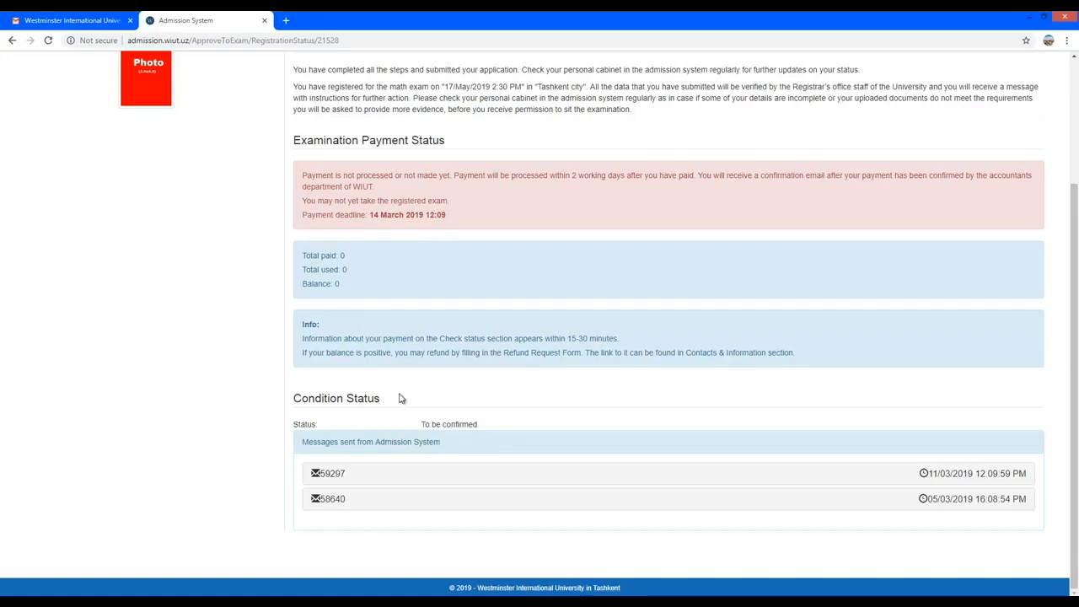
Expand the exam registration message and the earlier message under Condition Status, then collapse the earlier one.
{"action": "left_click", "coordinate": [334, 476]}
{"action": "scroll", "coordinate": [335, 478], "scroll_direction": "down", "scroll_amount": 2}
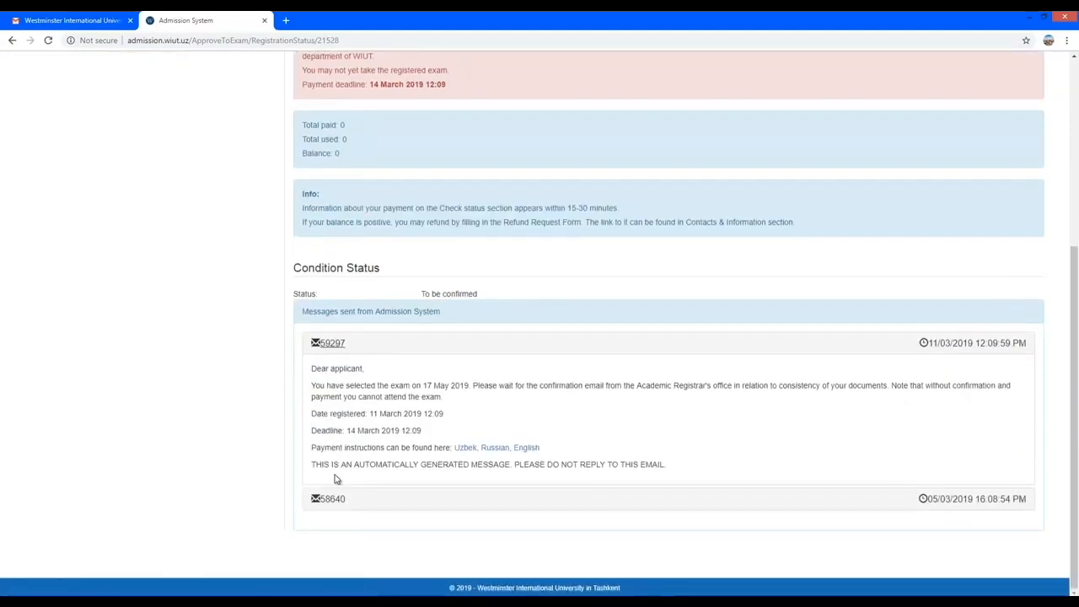
{"action": "left_click", "coordinate": [331, 498]}
{"action": "scroll", "coordinate": [327, 497], "scroll_direction": "up", "scroll_amount": 2}
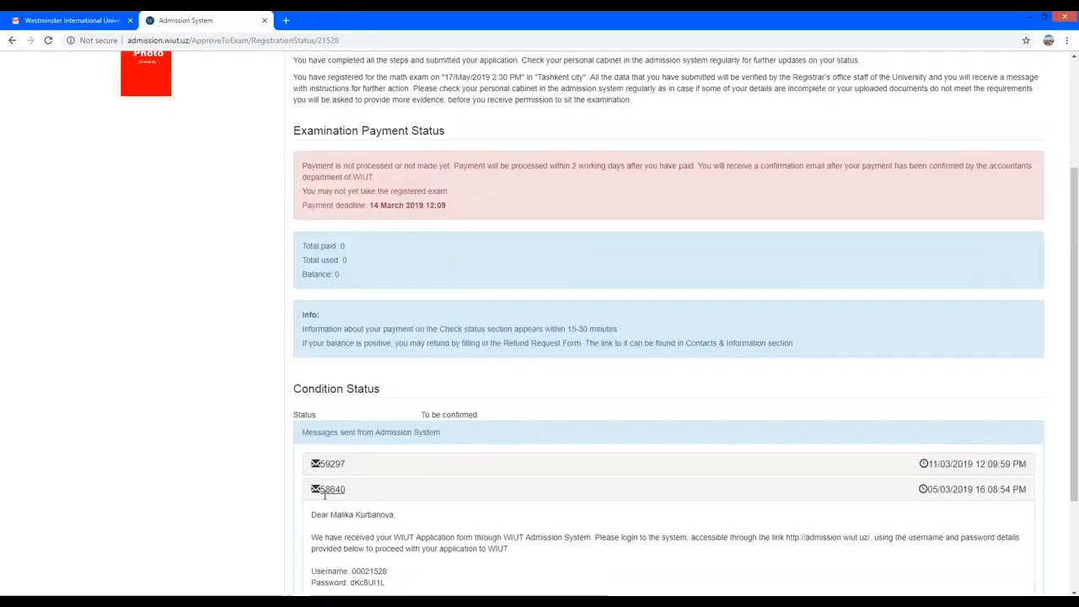
{"action": "left_click", "coordinate": [327, 518]}
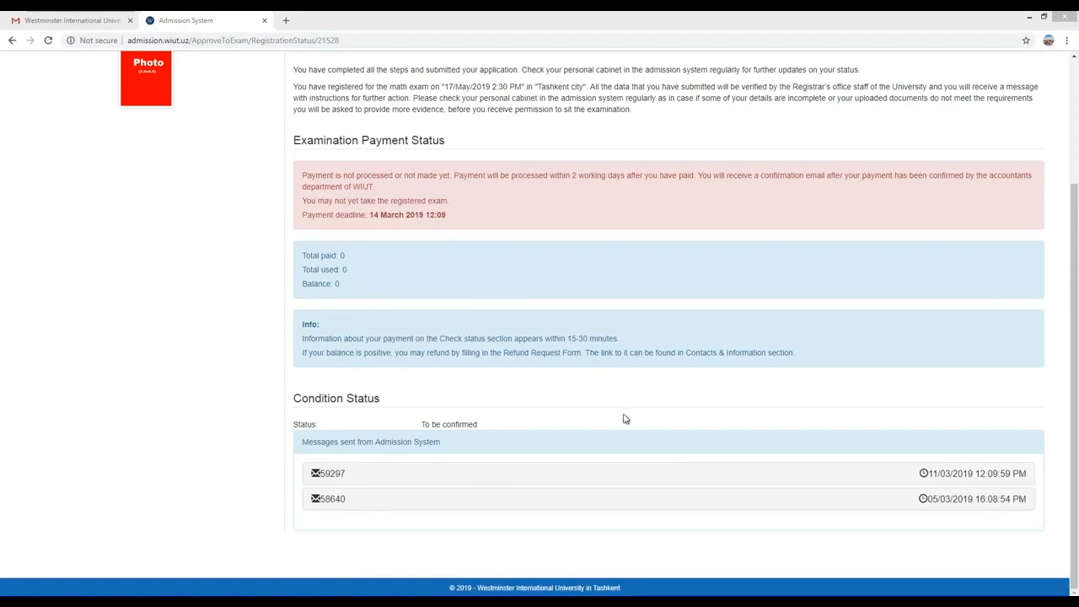
{"action": "left_click", "coordinate": [168, 373]}
Return to the Education Information section and log out of the applicant account.
{"action": "scroll", "coordinate": [168, 374], "scroll_direction": "up", "scroll_amount": 2}
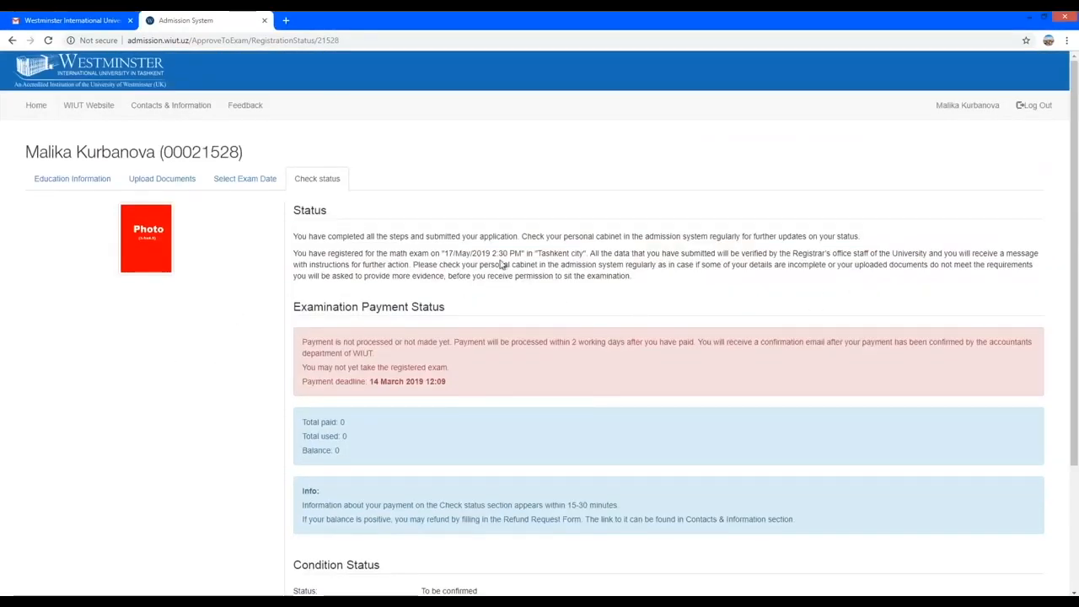
{"action": "left_click", "coordinate": [76, 182]}
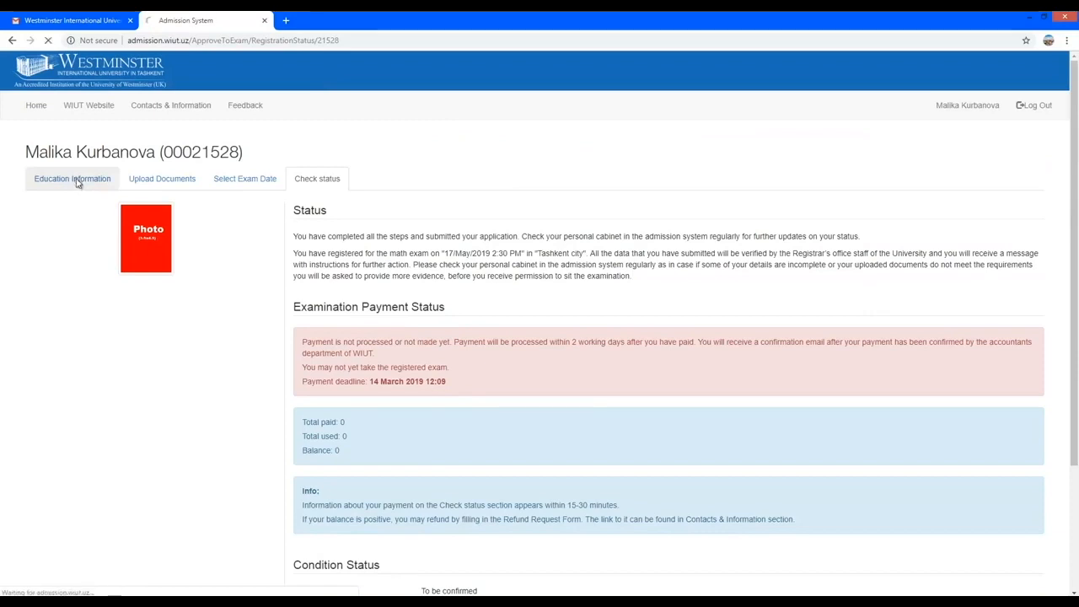
{"action": "left_click", "coordinate": [1037, 106]}
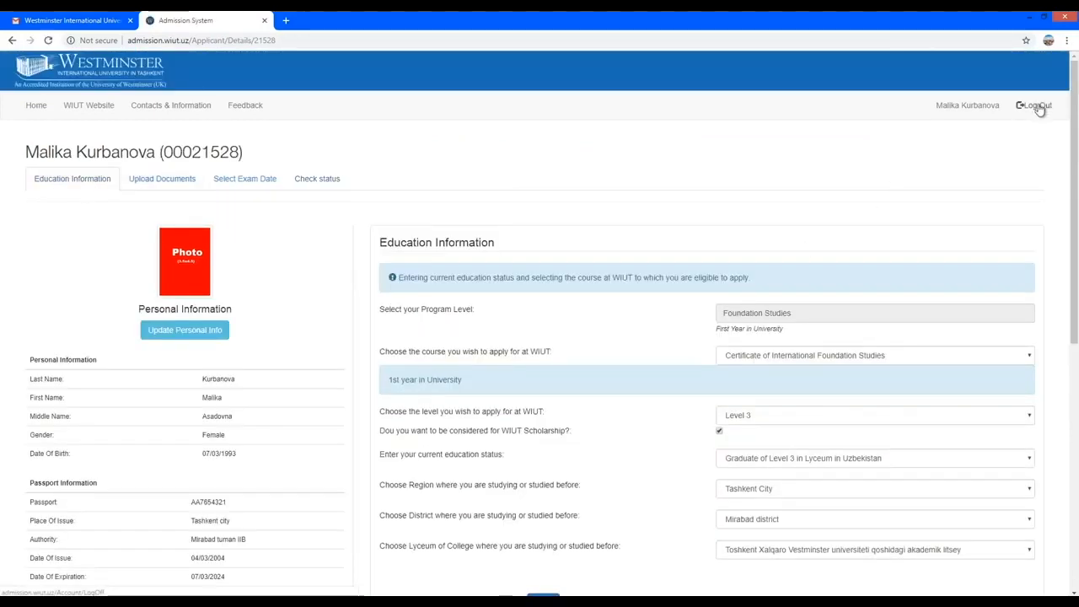